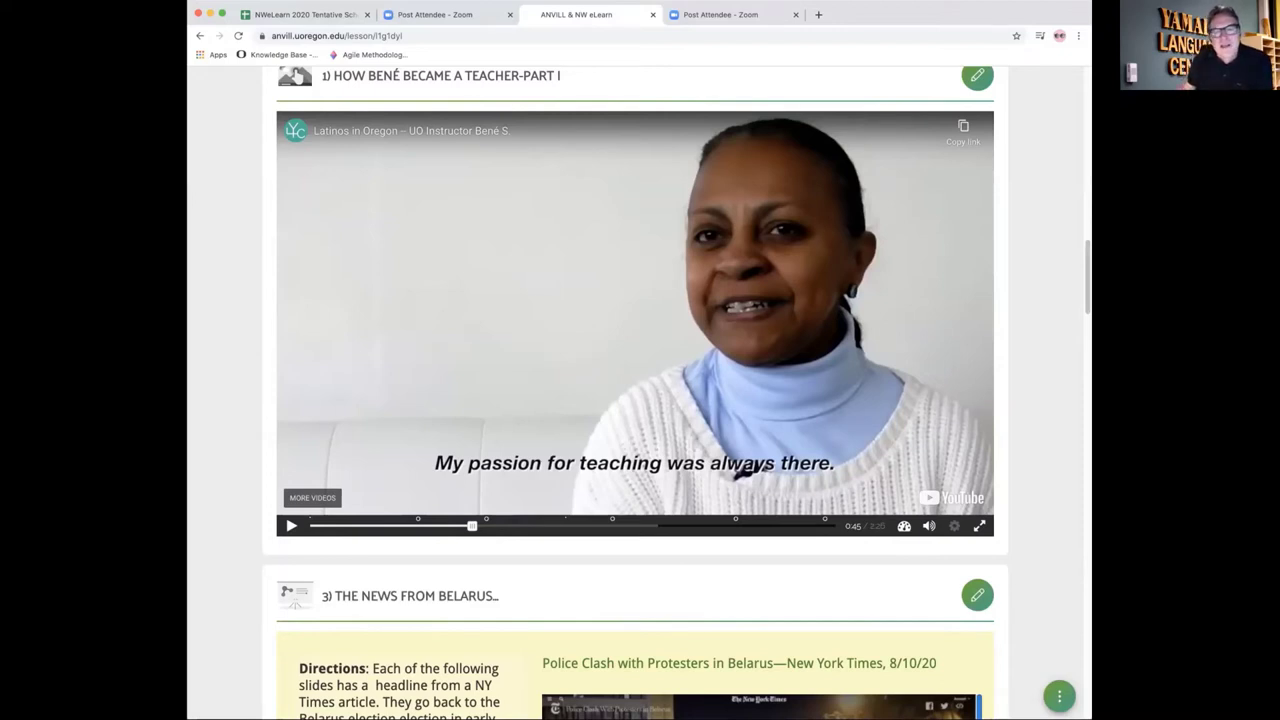
Step: Open activity 1, the teacher interview interactive video, for editing and go to its Add interactions stage
scroll(635, 393, "up", 1)
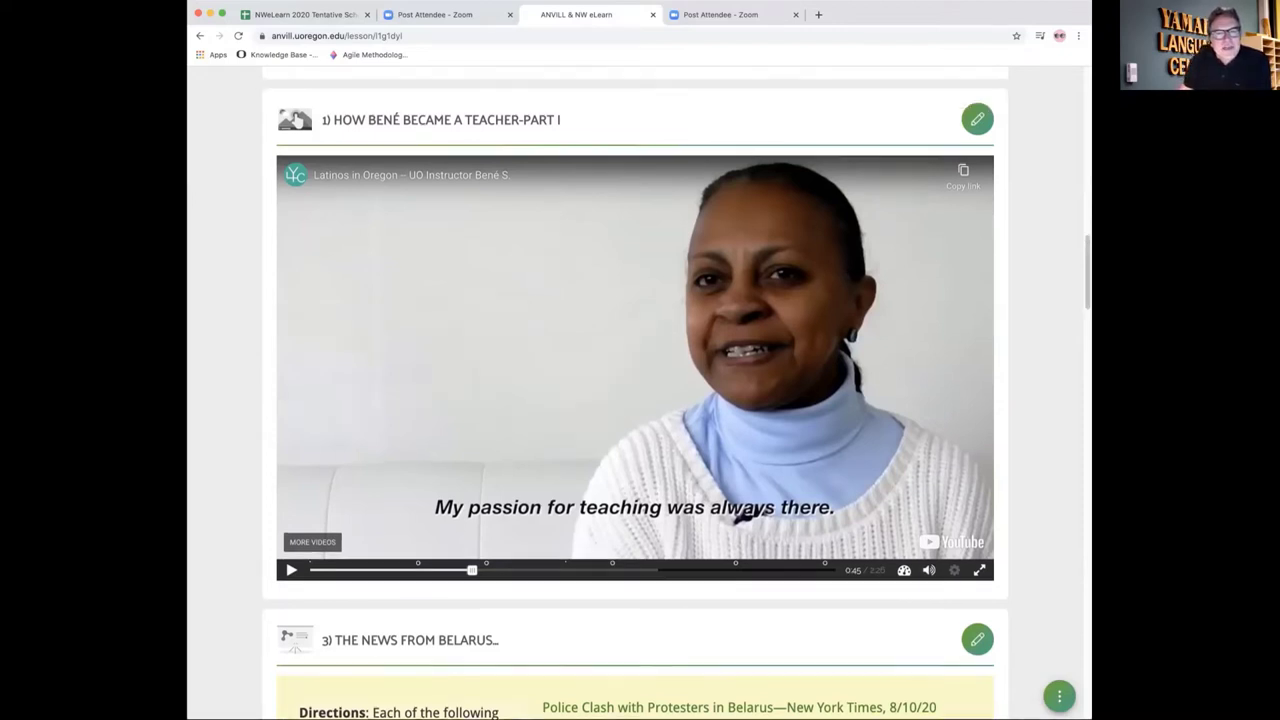
scroll(635, 393, "down", 1)
scroll(635, 393, "down", 1)
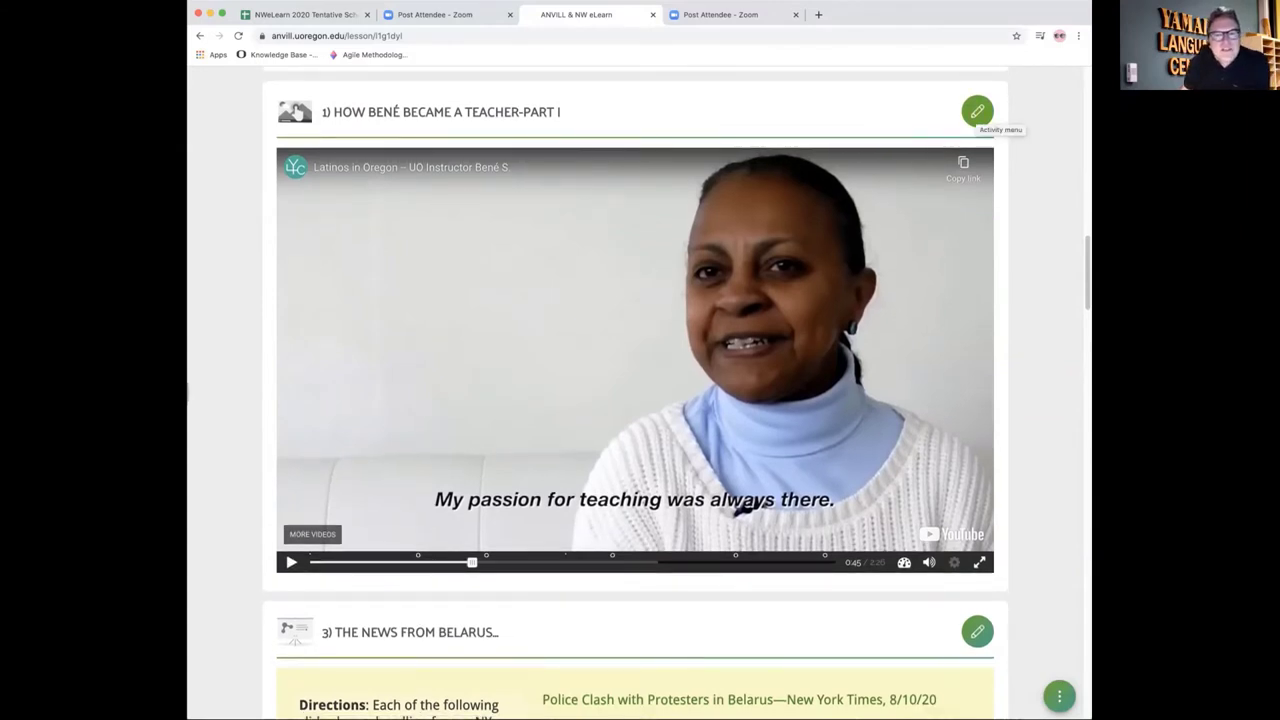
left_click(977, 111)
left_click(995, 112)
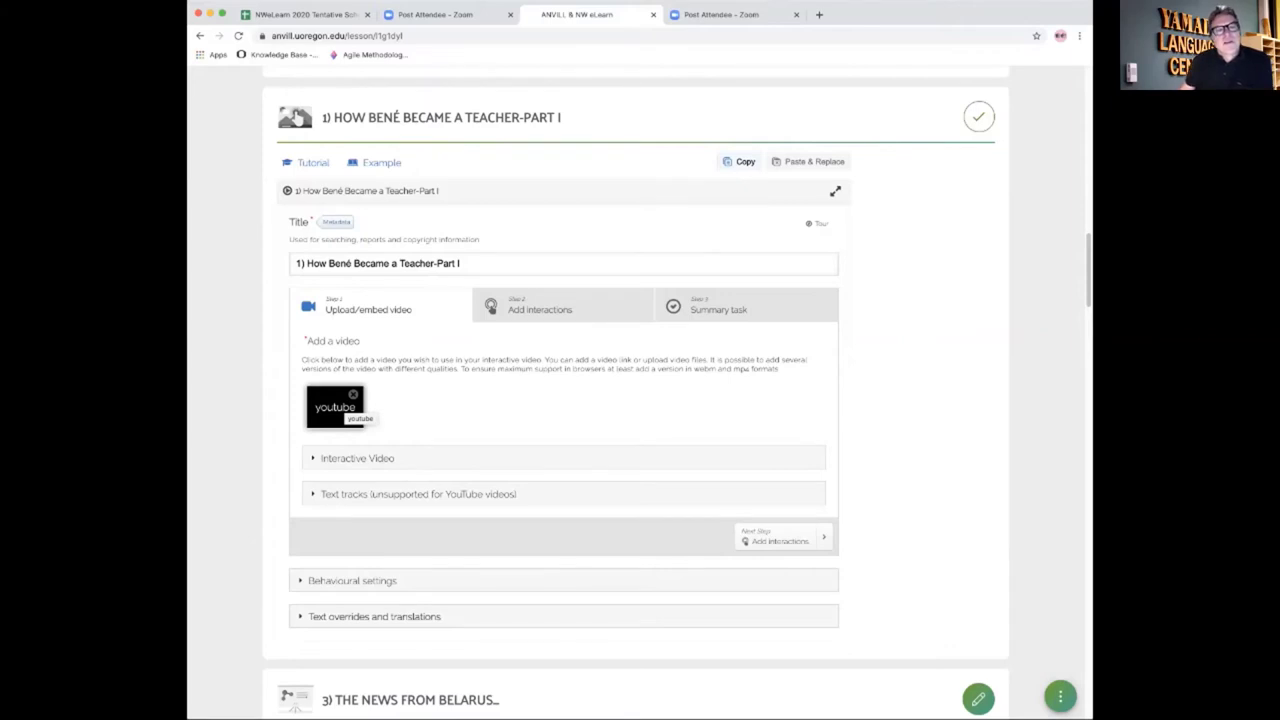
left_click(540, 309)
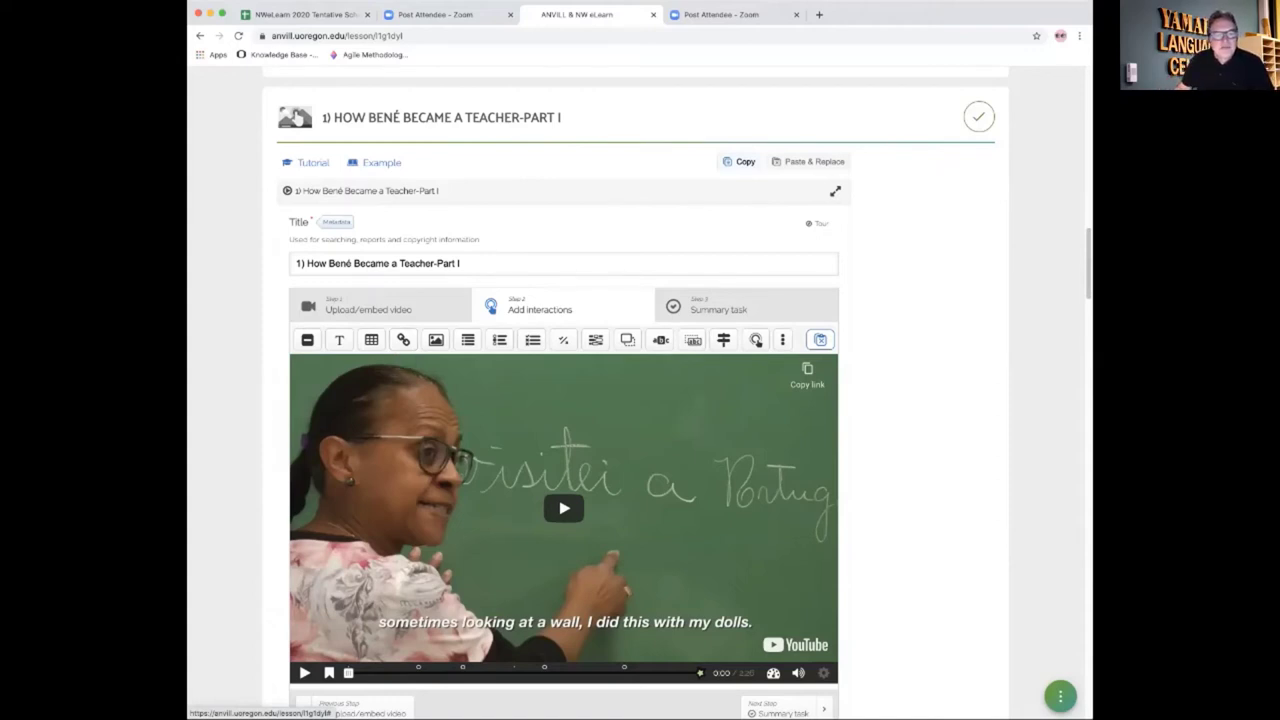
Step: Scrub through the video timeline in the interaction editor to examine the question placed partway through and the footage around it
left_click_drag(420, 673, 535, 673)
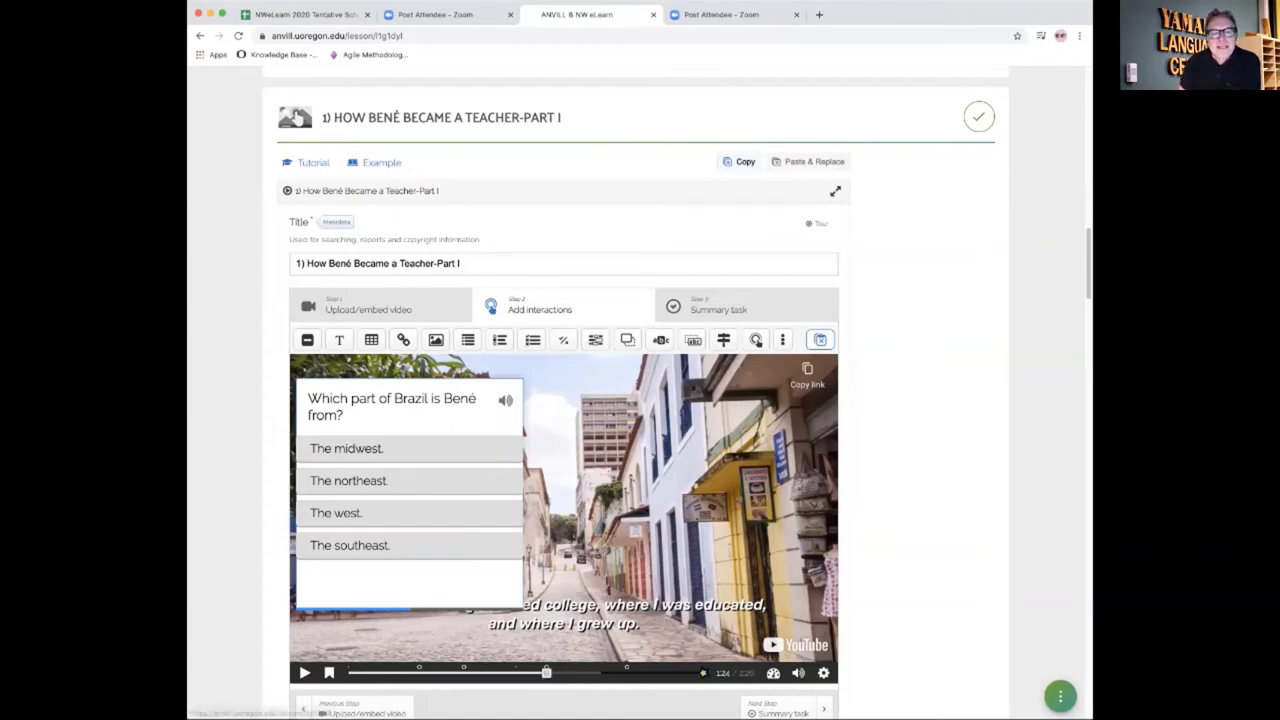
key("Right")
key("Right")
key("Right")
key("Right")
key("Right")
key("Right")
key("Right")
key("Right")
key("Right")
key("Right")
key("Right")
key("Right")
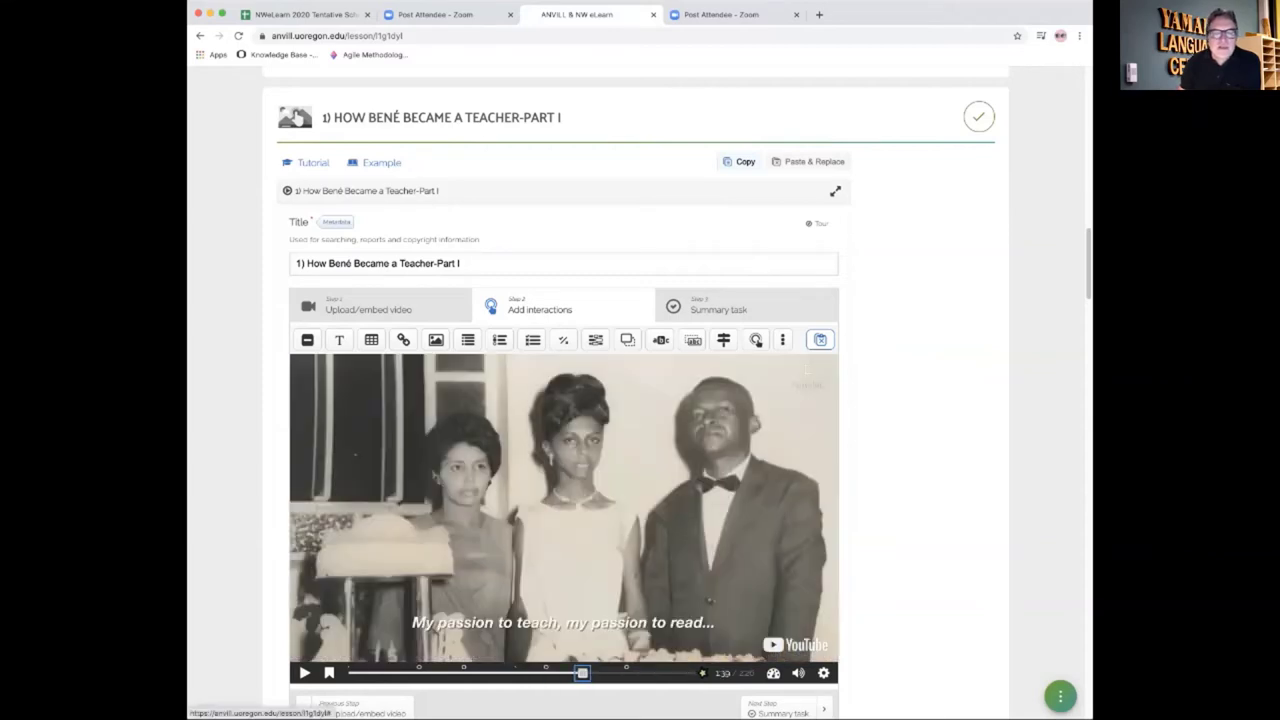
key("Left")
key("Left")
key("Left")
key("Left")
key("Left")
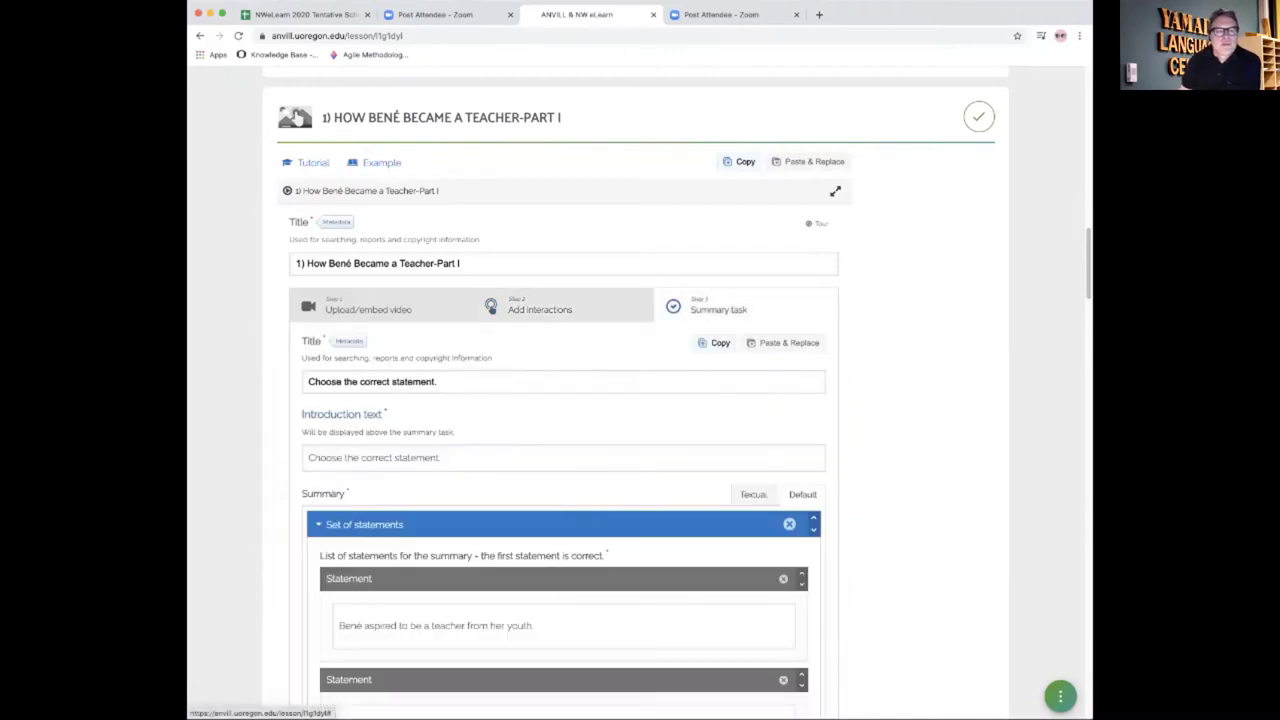
Step: Review the Summary task of the teacher interview activity, including its introduction text and set of statements
scroll(295, 117, "down", 2)
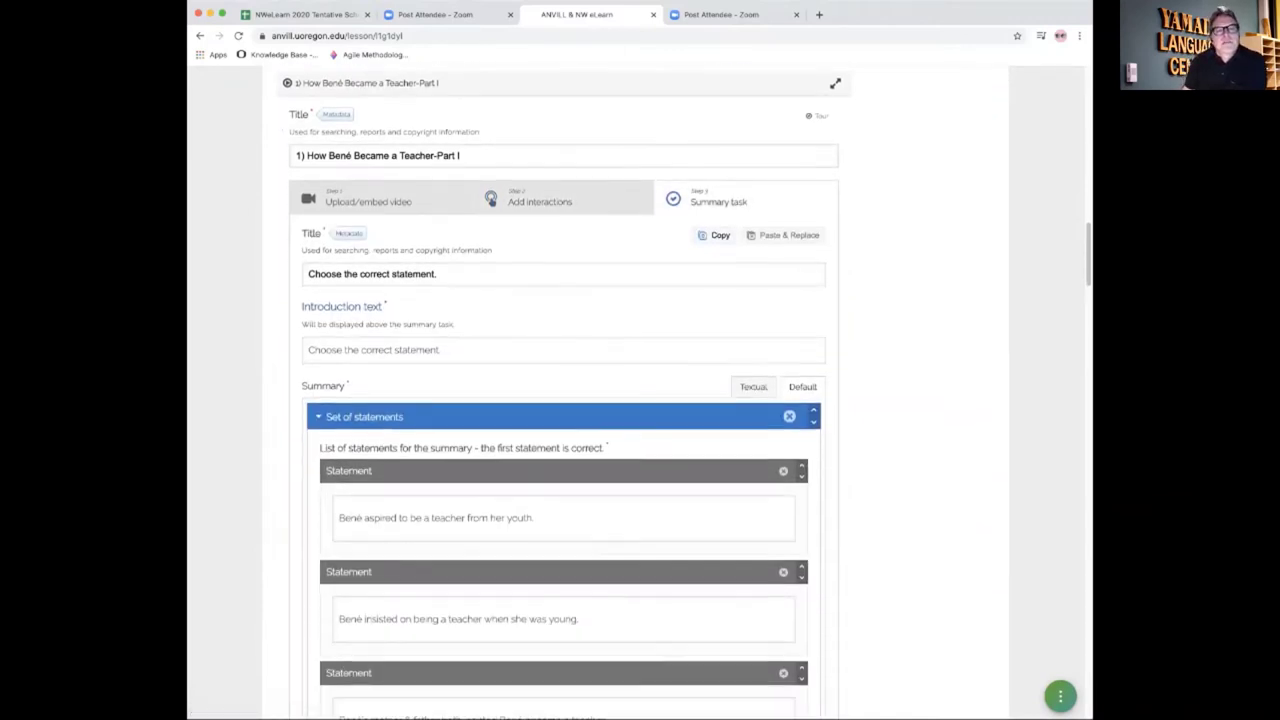
scroll(600, 393, "down", 1)
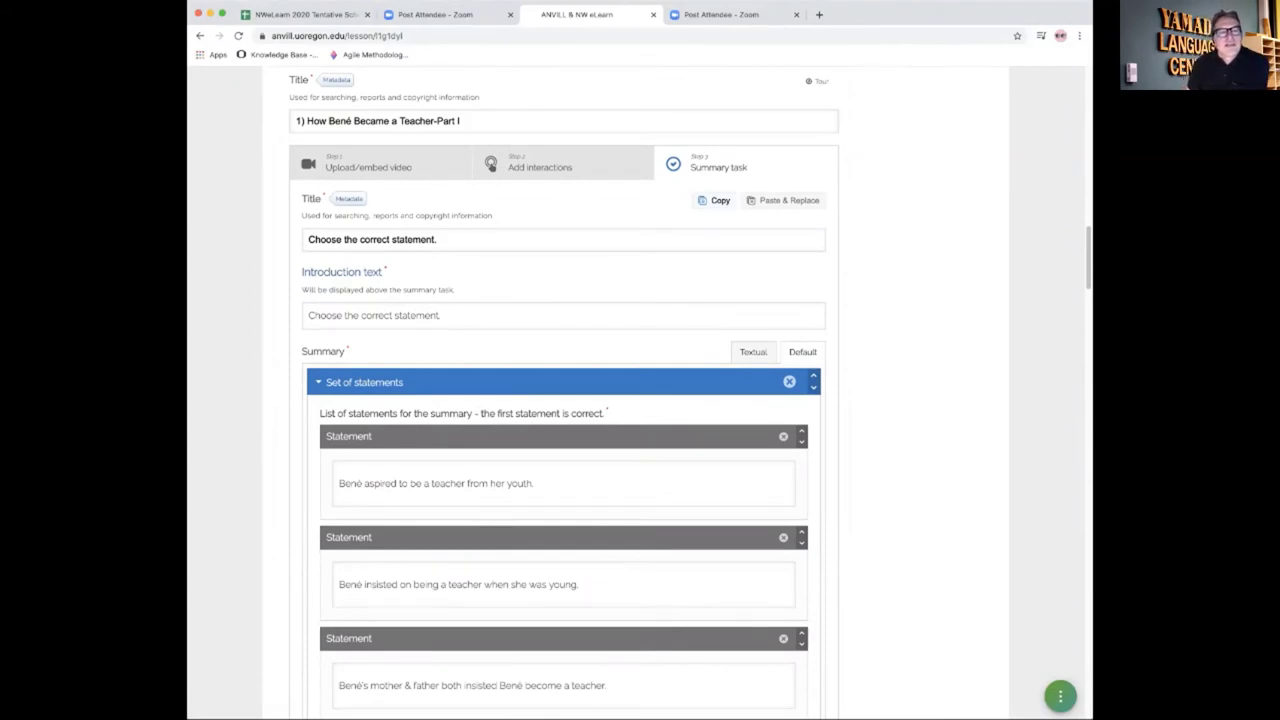
scroll(564, 400, "down", 3)
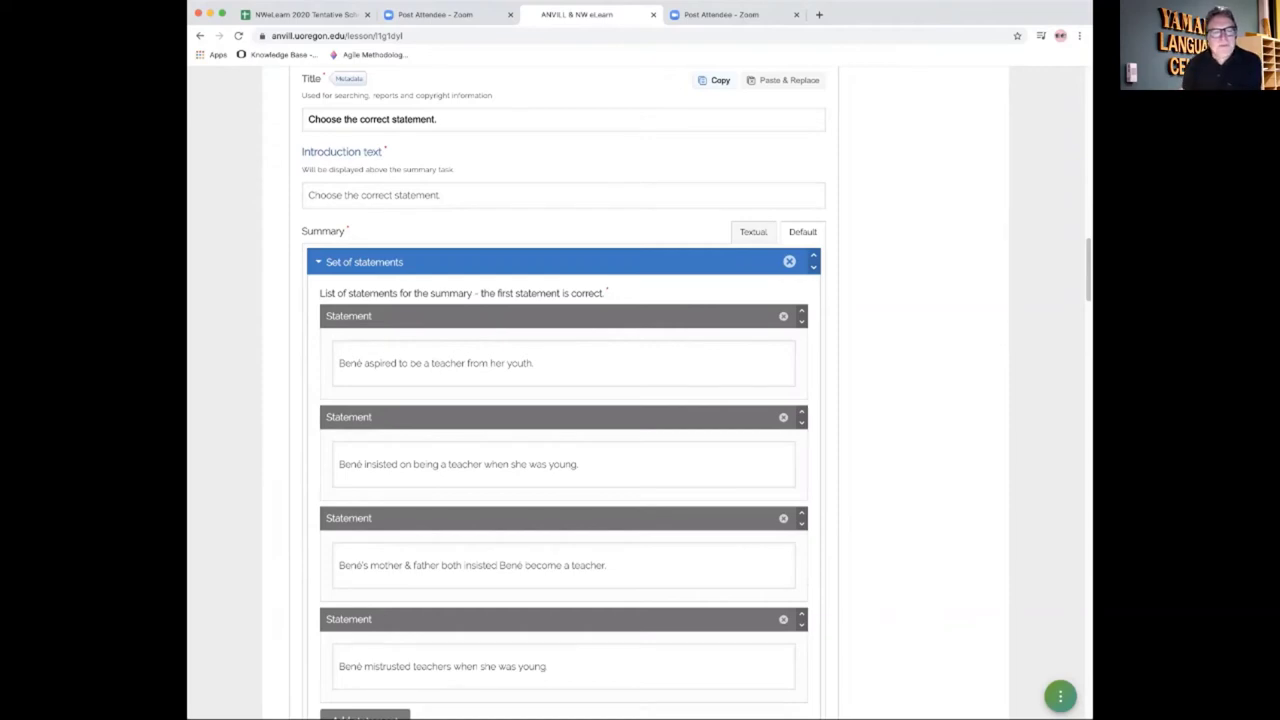
scroll(564, 400, "down", 2)
Step: Finish editing the teacher interview activity and view its interactive video in the lesson
scroll(564, 400, "up", 6)
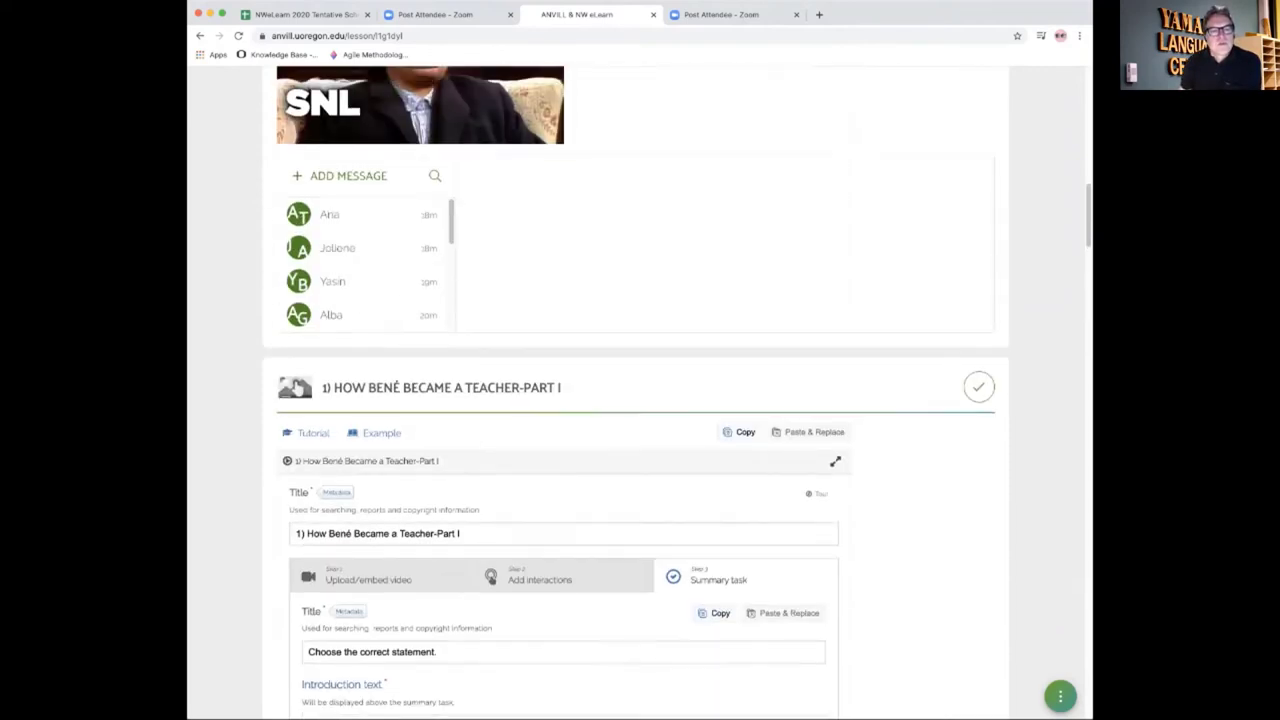
scroll(640, 400, "up", 3)
scroll(640, 400, "down", 4)
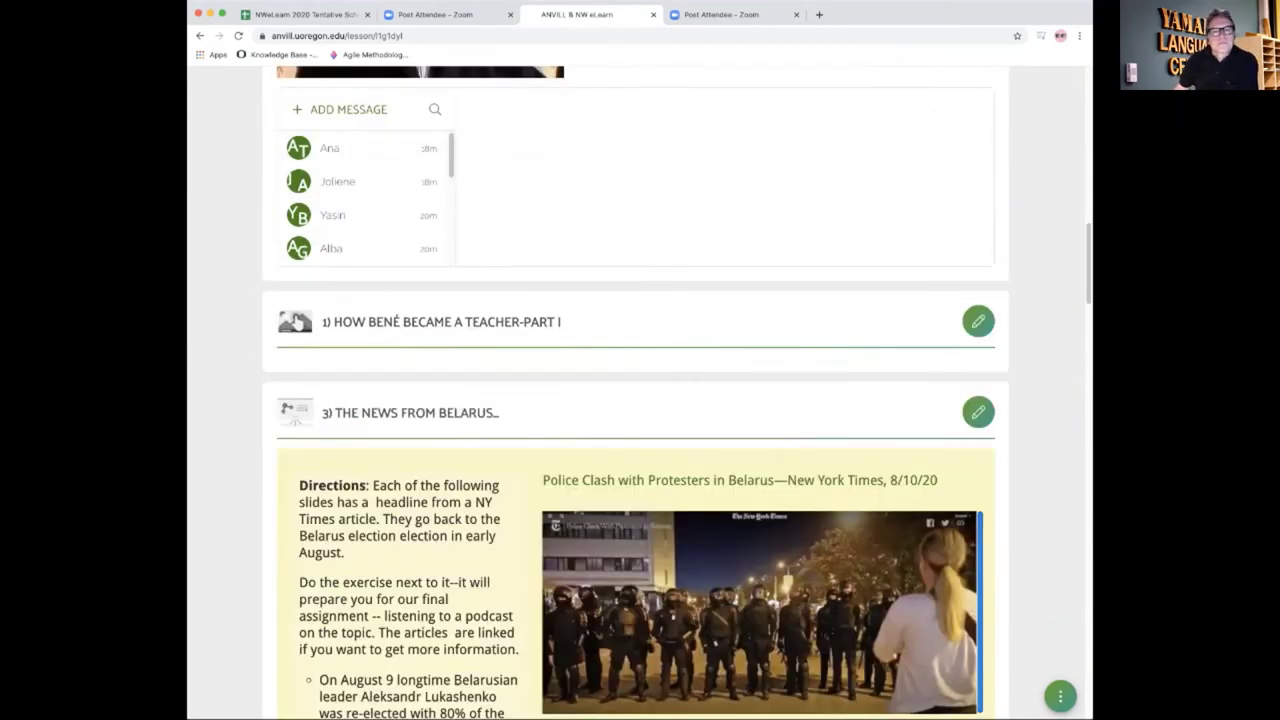
scroll(640, 400, "up", 4)
scroll(640, 400, "down", 2)
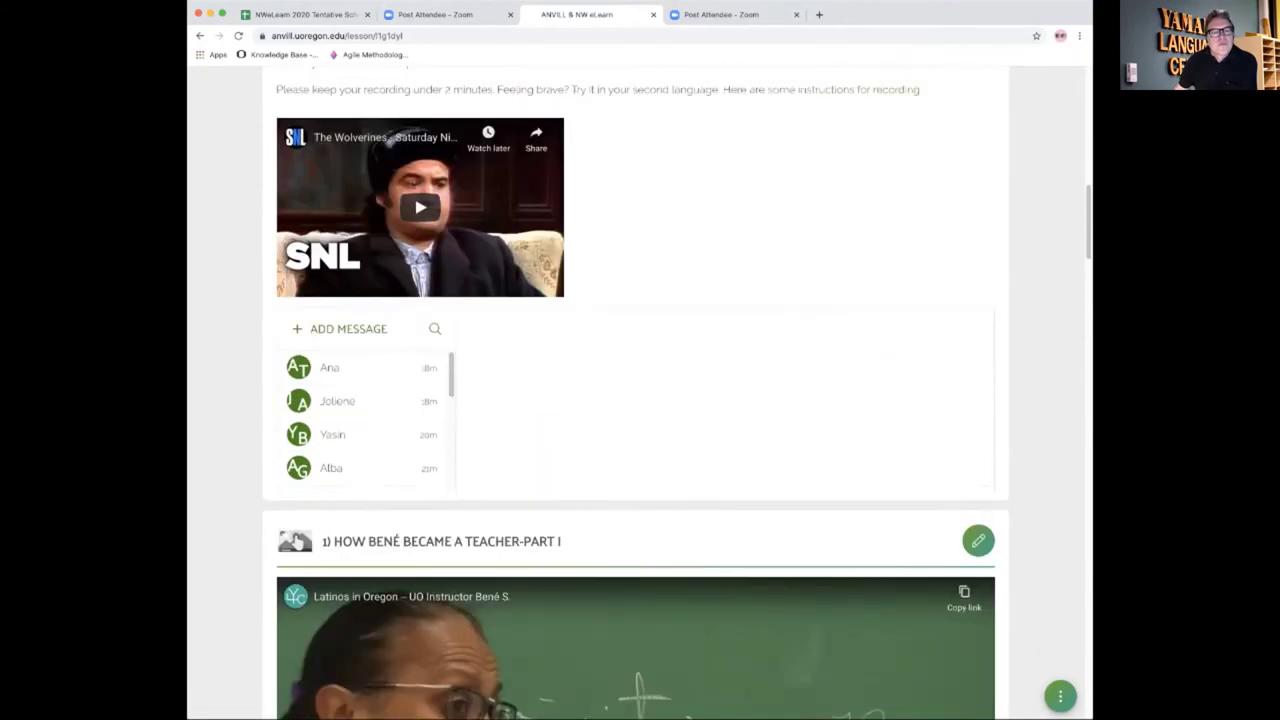
scroll(640, 400, "down", 4)
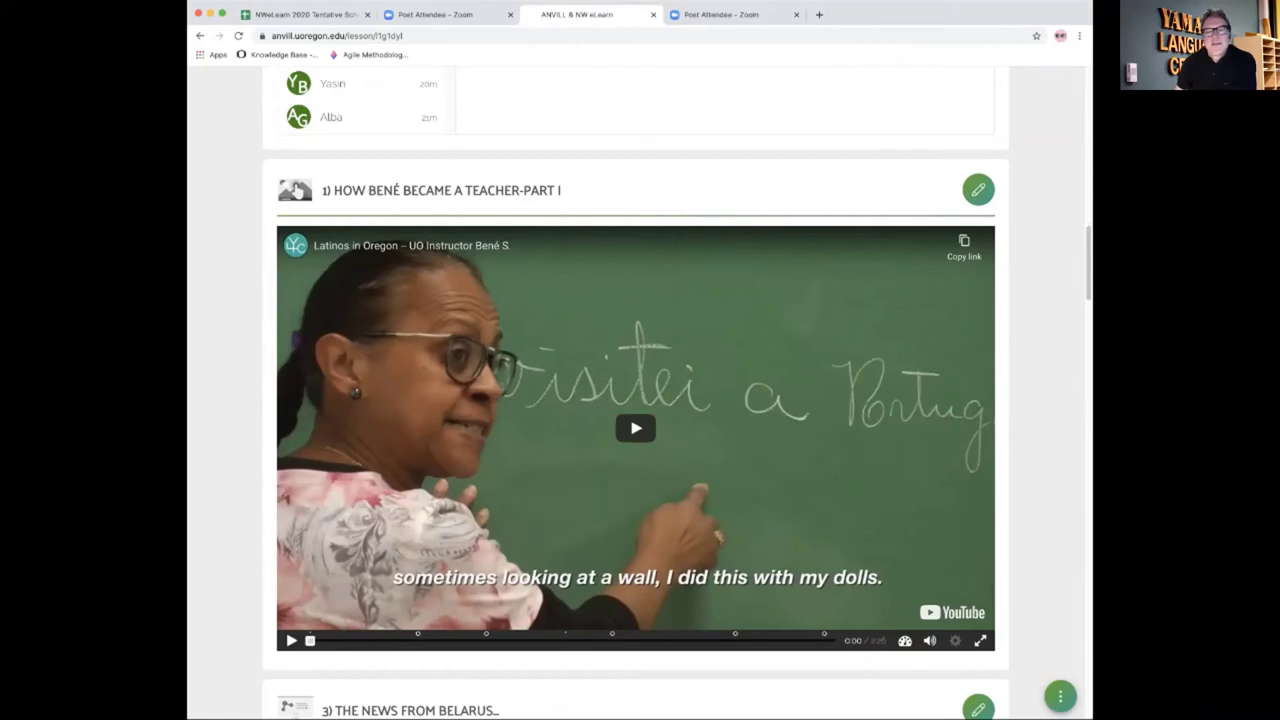
Step: Add a new Interactive Video activity at the start of the ANVILL & NW eLearn lesson
scroll(297, 190, "up", 8)
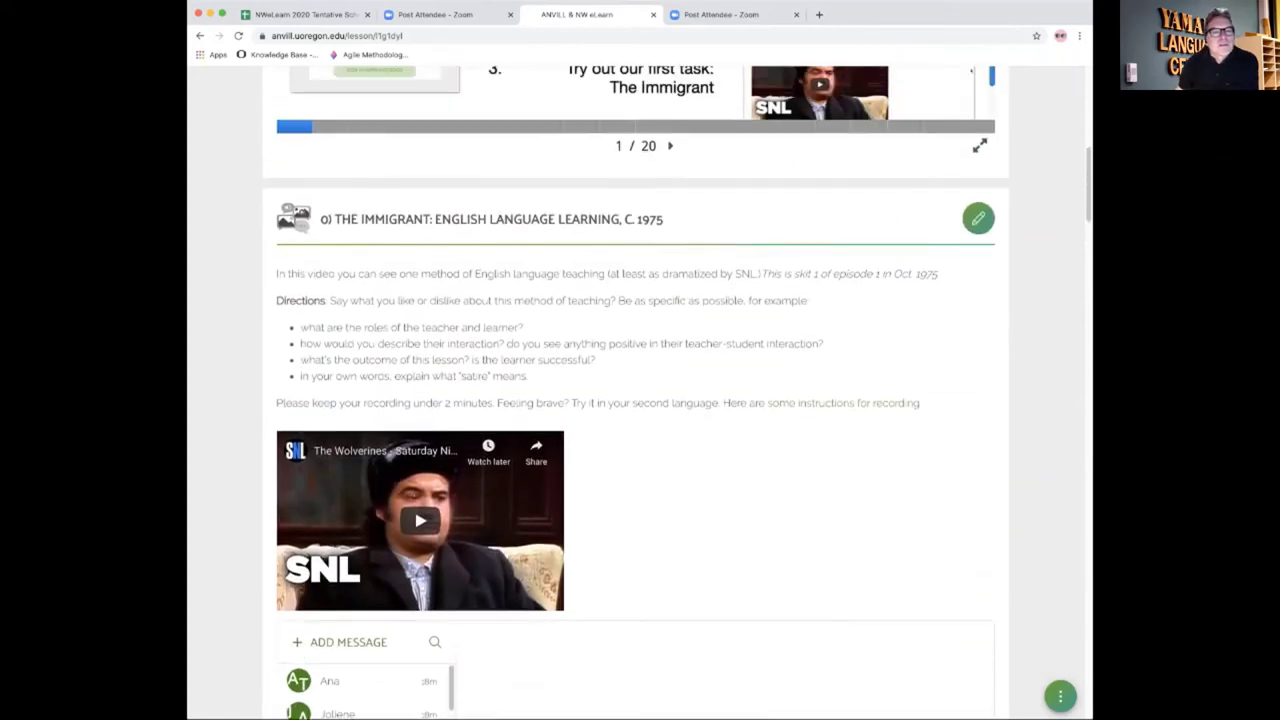
scroll(640, 400, "up", 7)
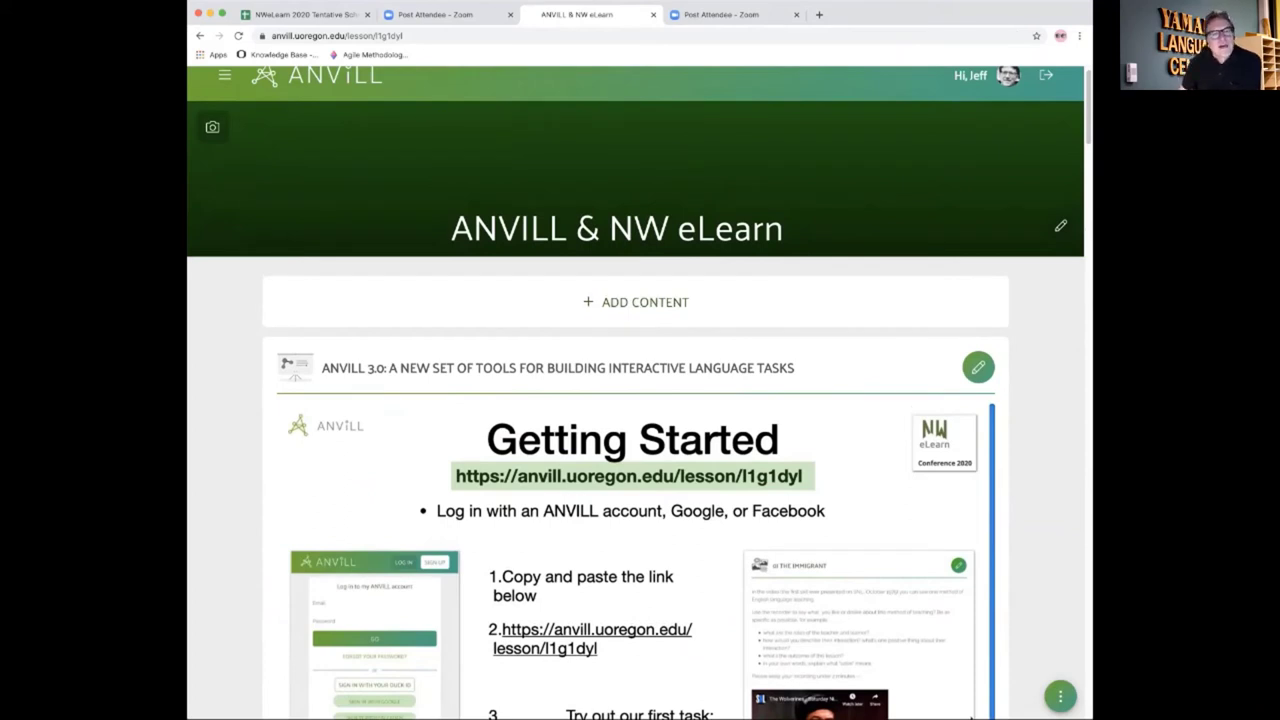
left_click(660, 302)
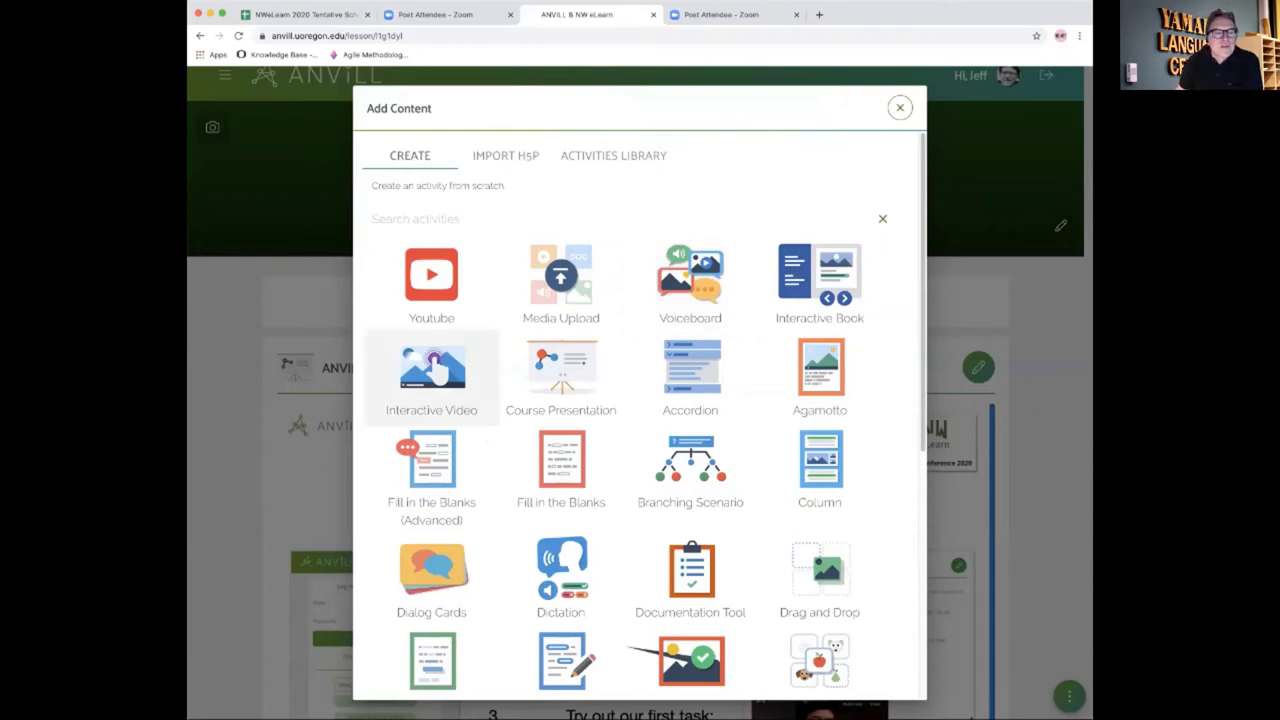
left_click(431, 378)
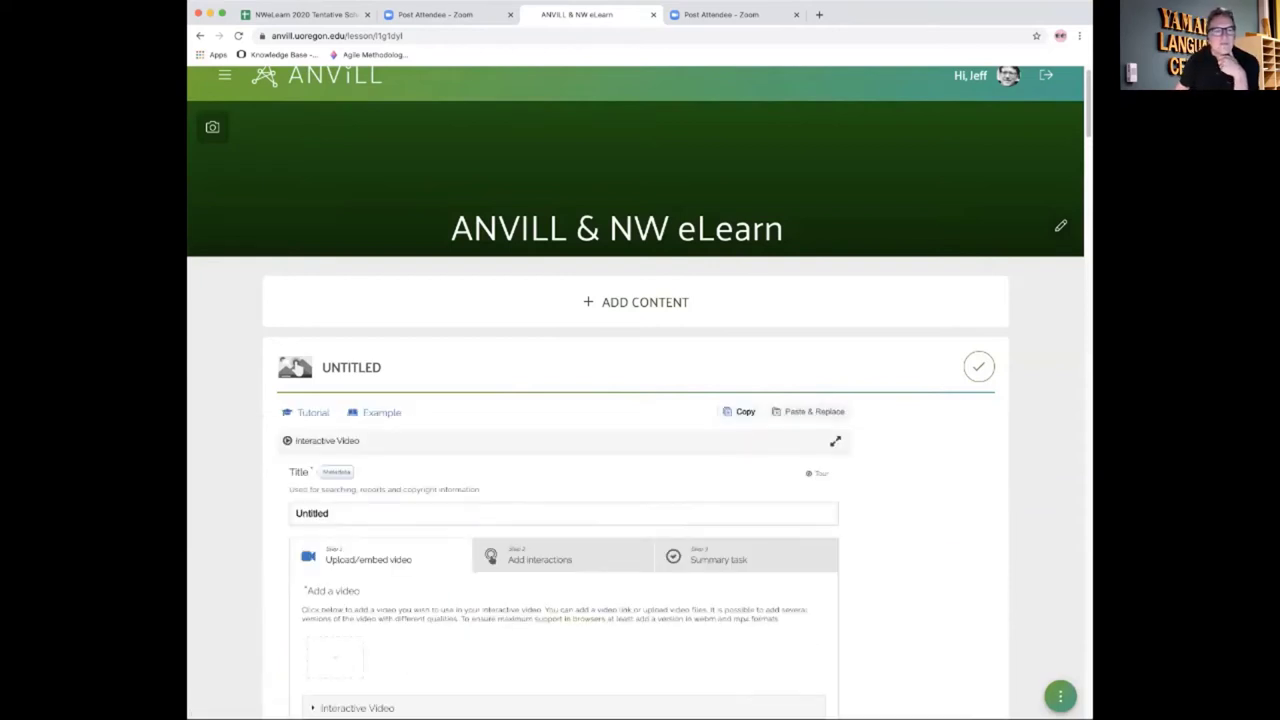
Step: View the source options for adding a video to the untitled activity, and dismiss them without adding media
scroll(640, 400, "down", 3)
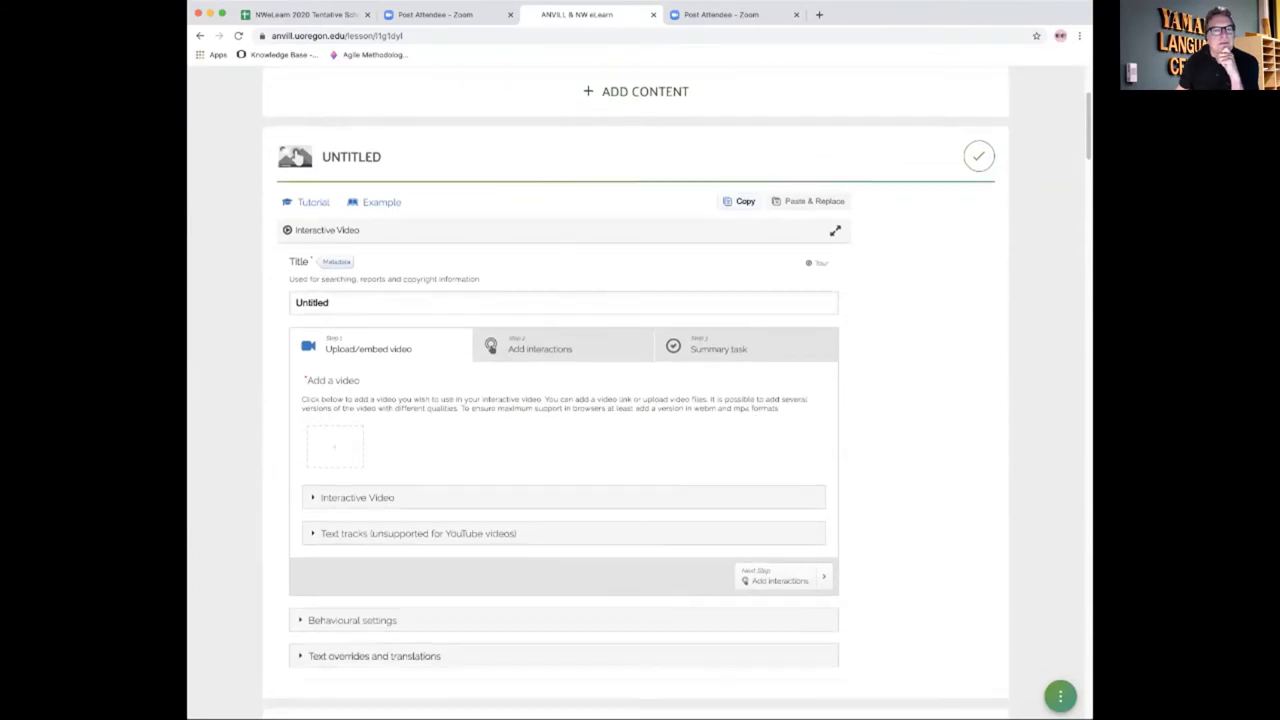
left_click(335, 446)
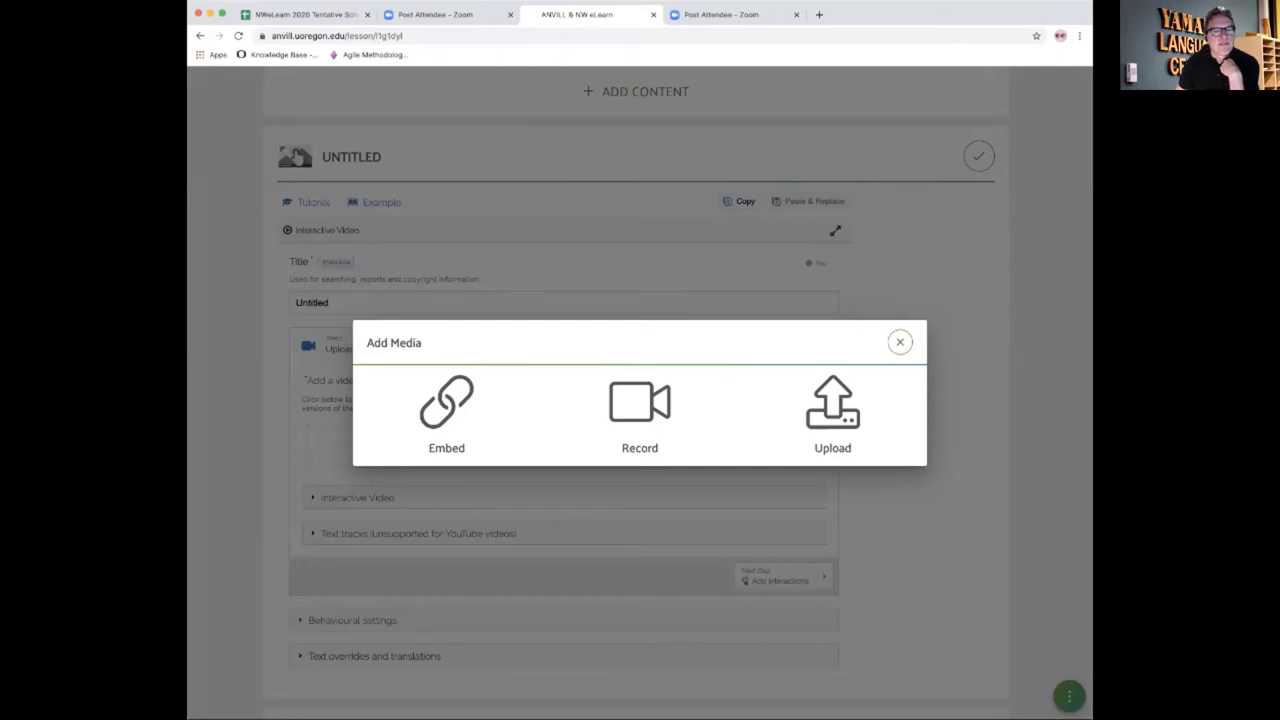
left_click(297, 157)
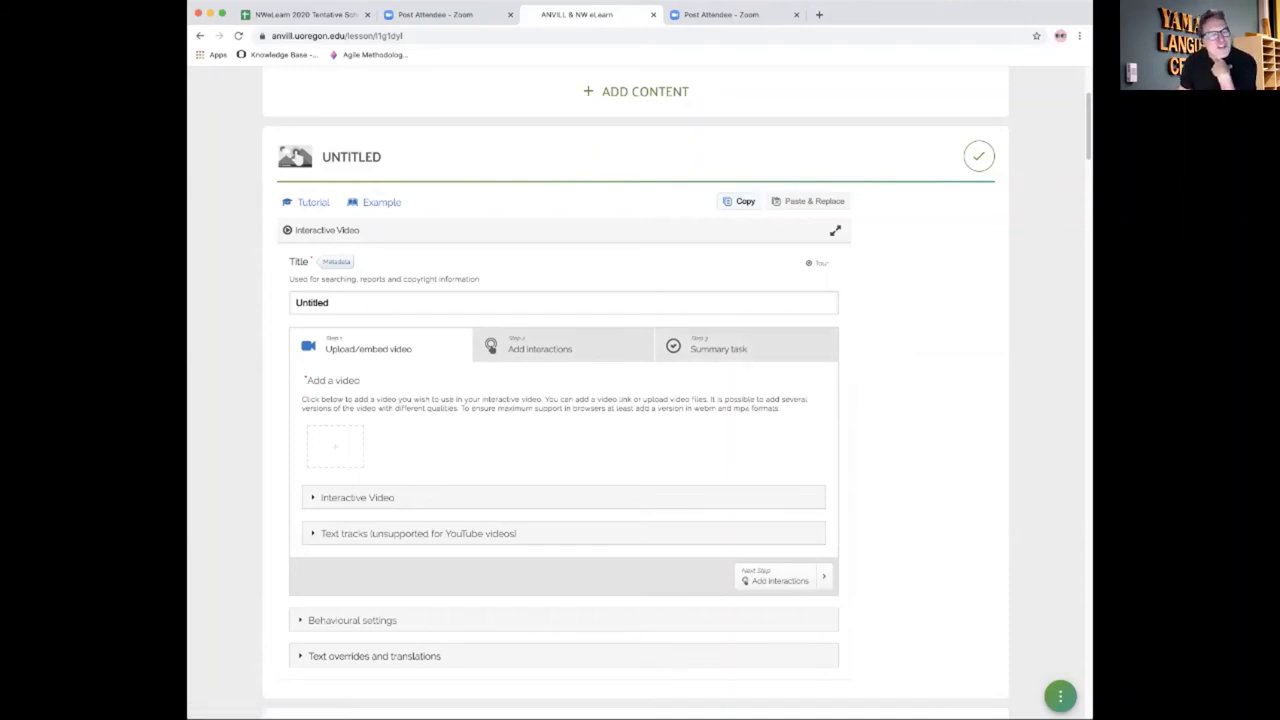
Step: Expand the Behavioural settings of the untitled interactive video, review its playback and override options, and collapse them again
left_click(310, 620)
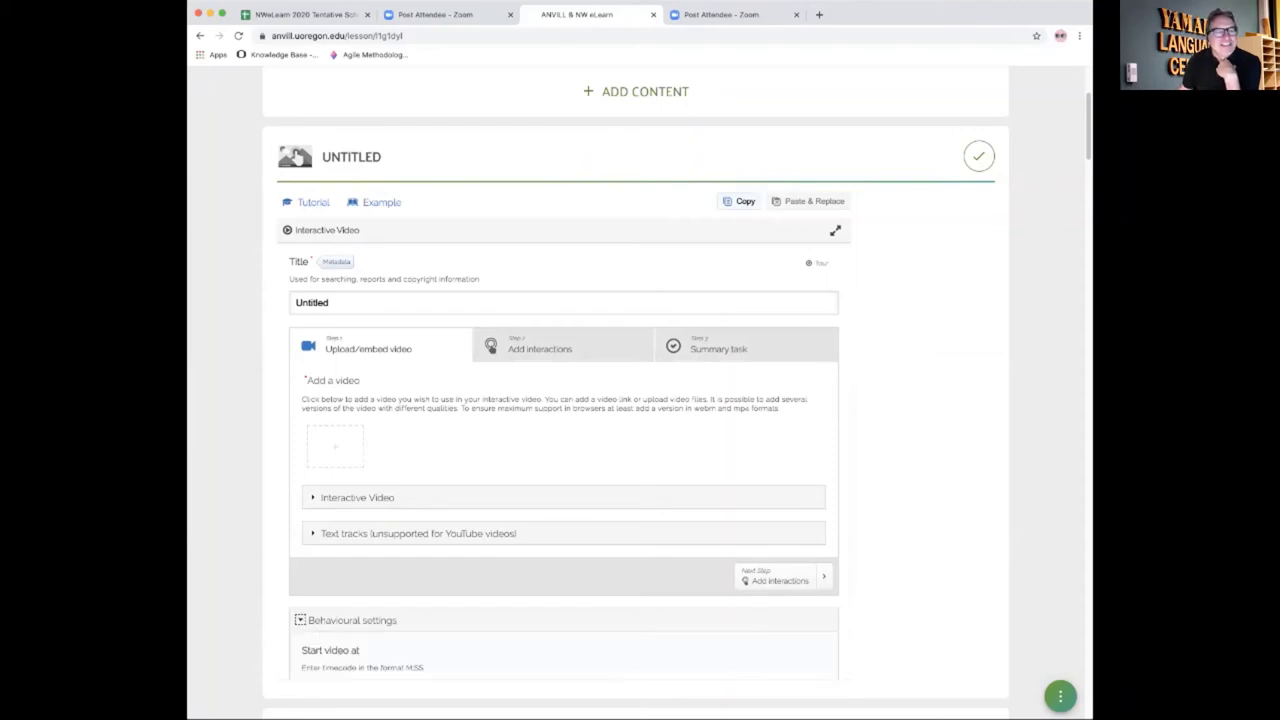
scroll(310, 560, "down", 3)
scroll(636, 400, "down", 2)
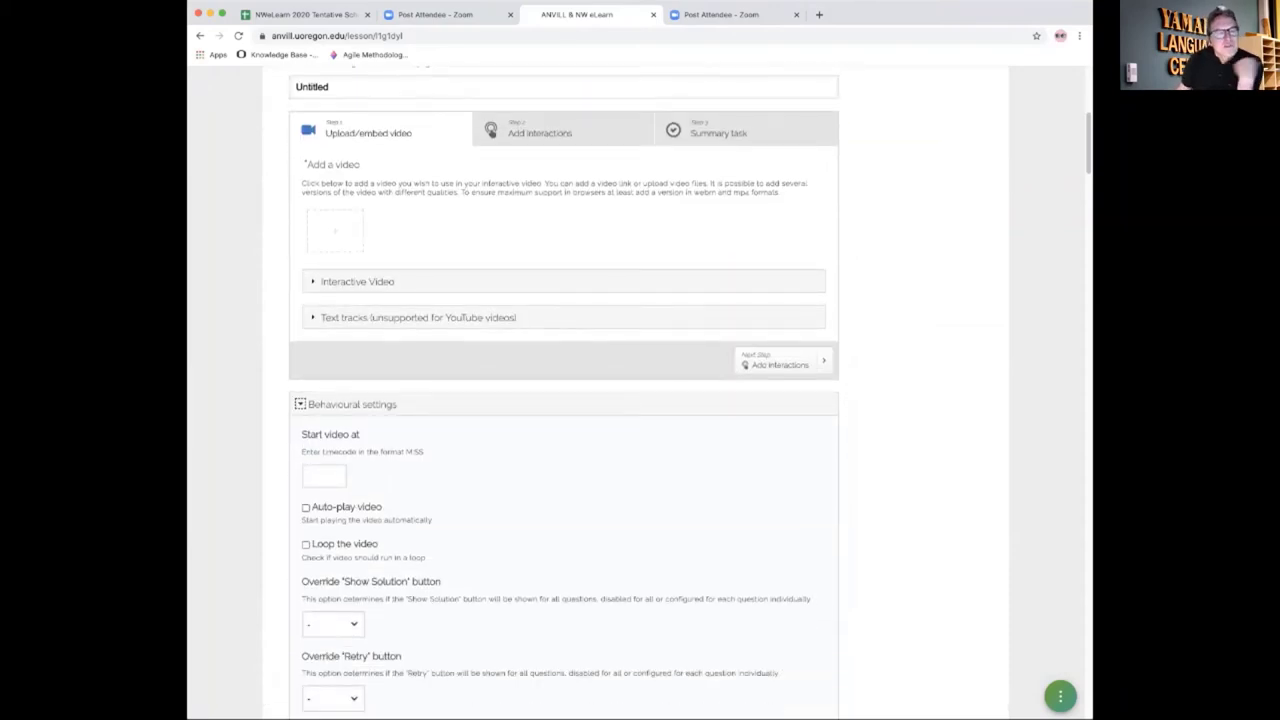
scroll(564, 390, "down", 2)
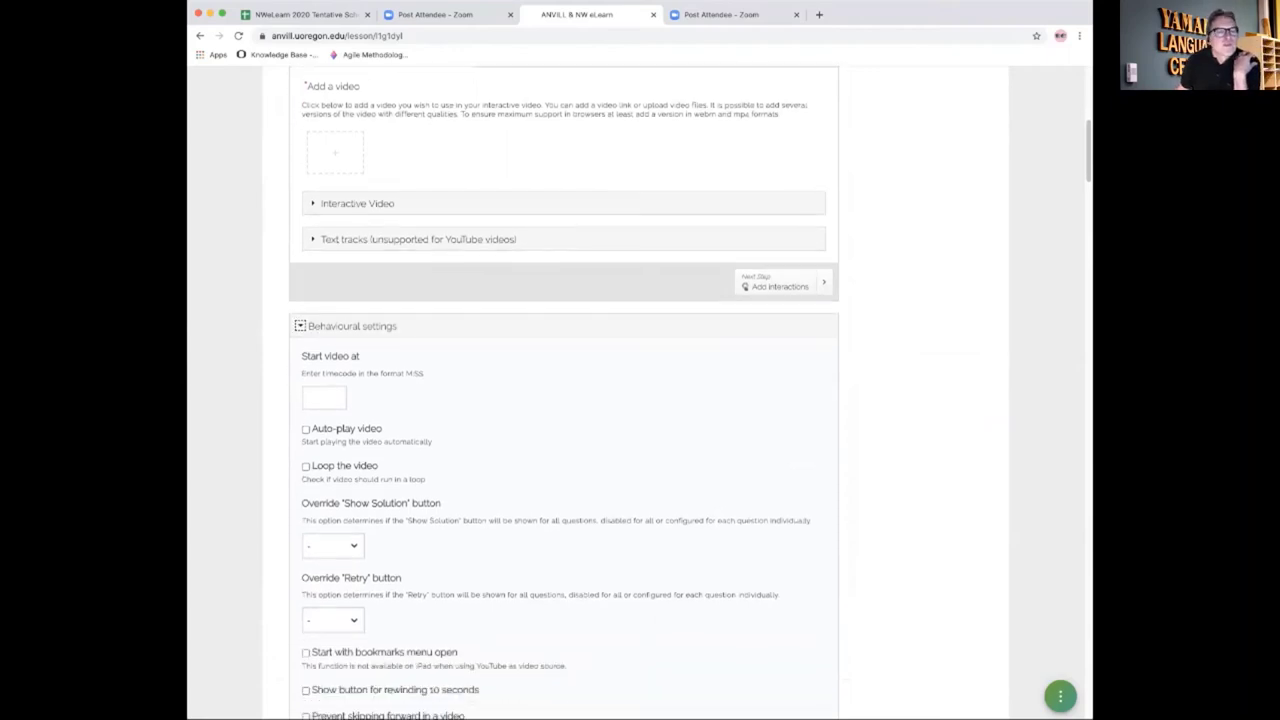
scroll(564, 396, "down", 1)
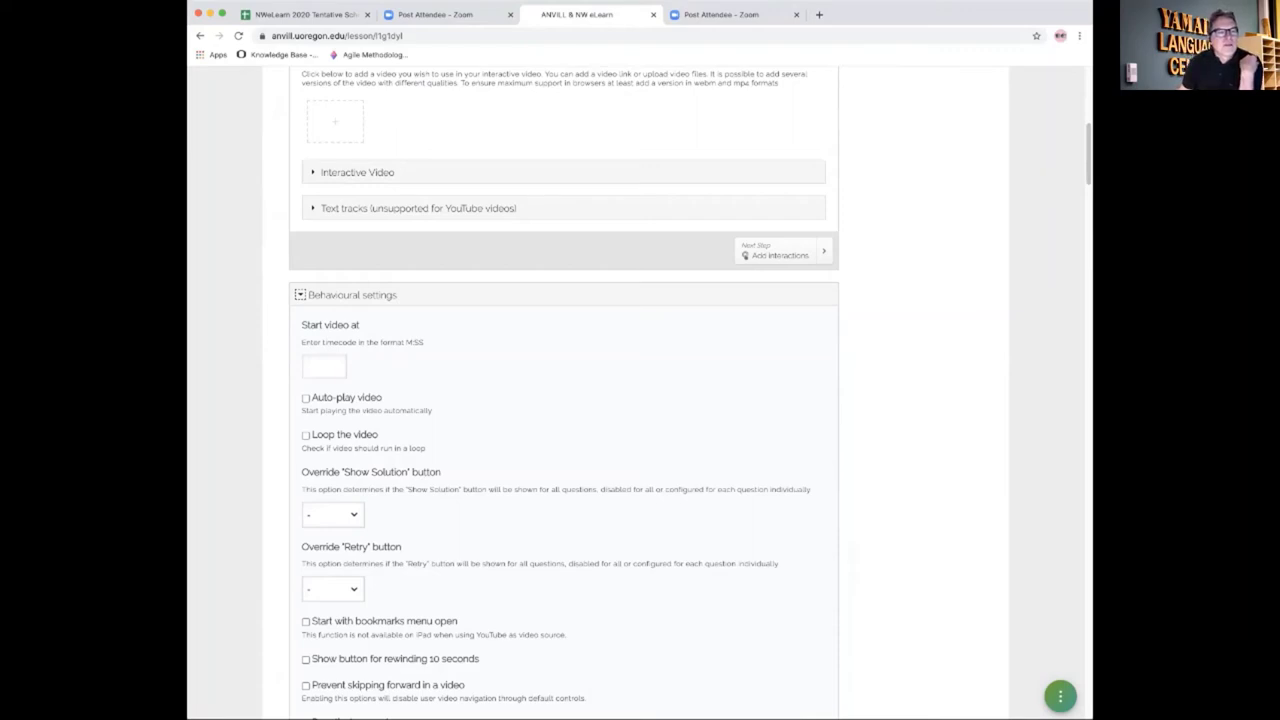
left_click(300, 294)
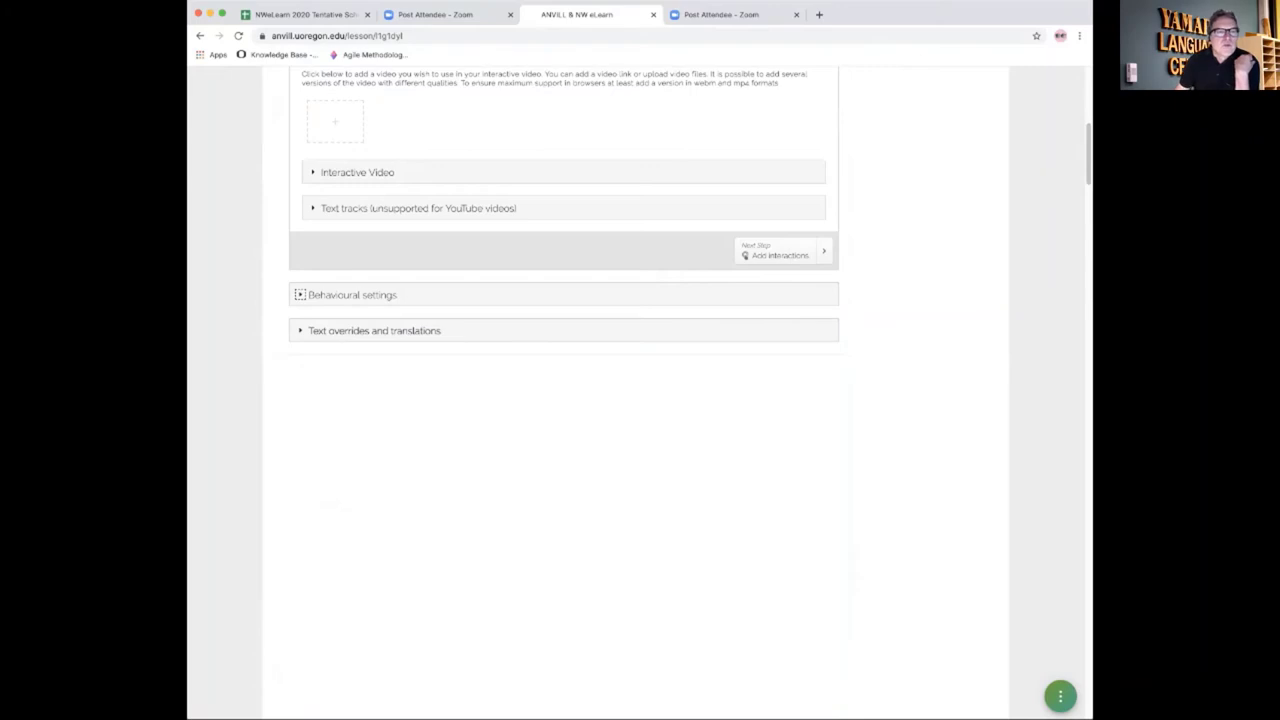
Step: Finish editing the untitled interactive video and delete it from the lesson
scroll(563, 400, "up", 5)
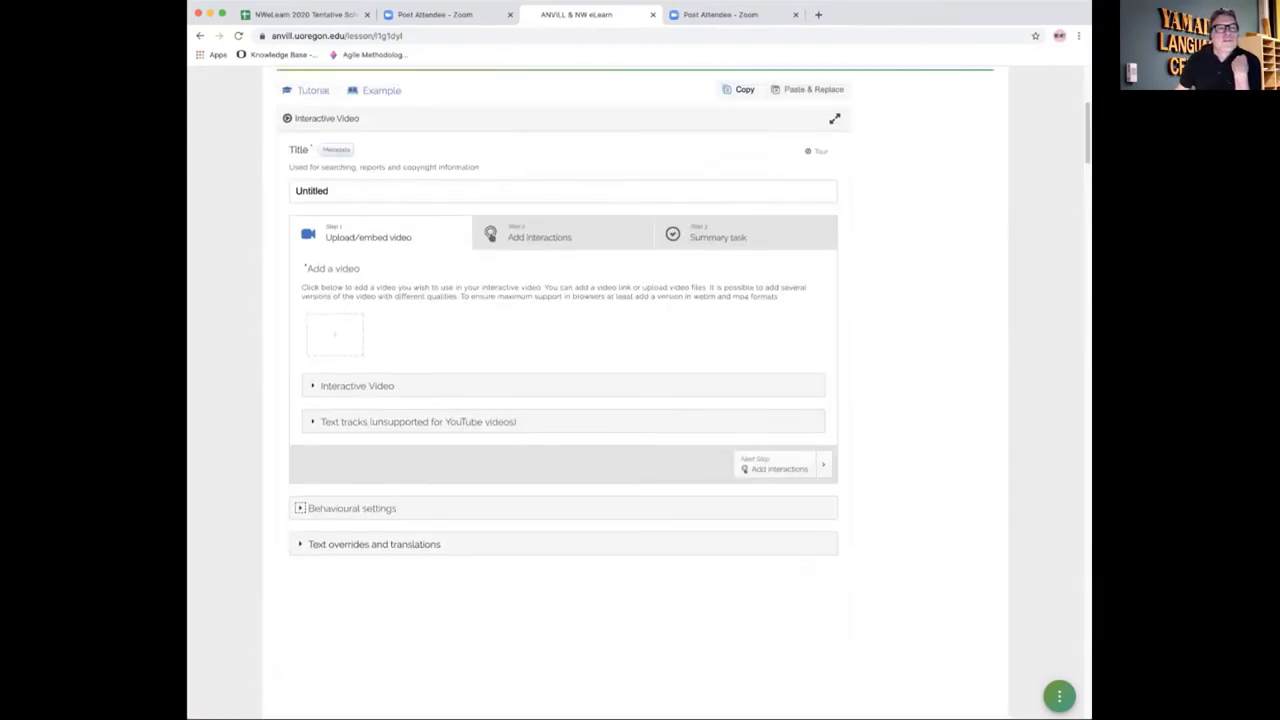
scroll(563, 400, "up", 2)
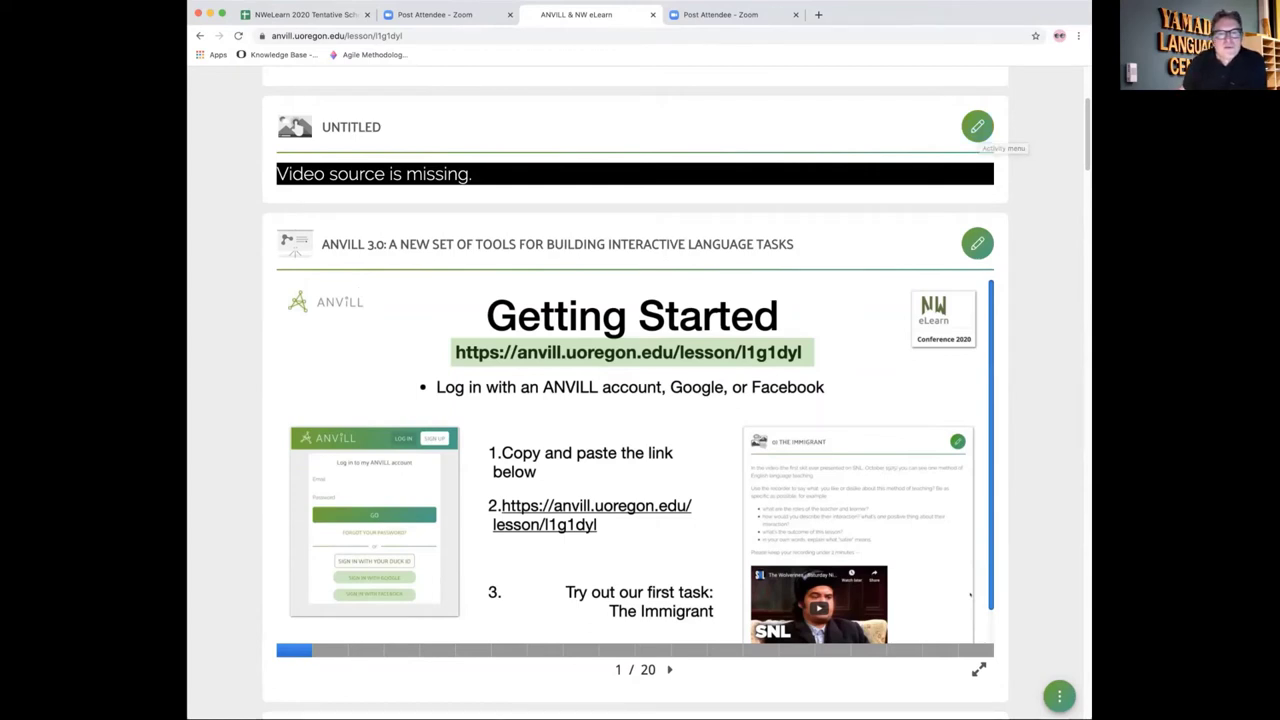
left_click(977, 126)
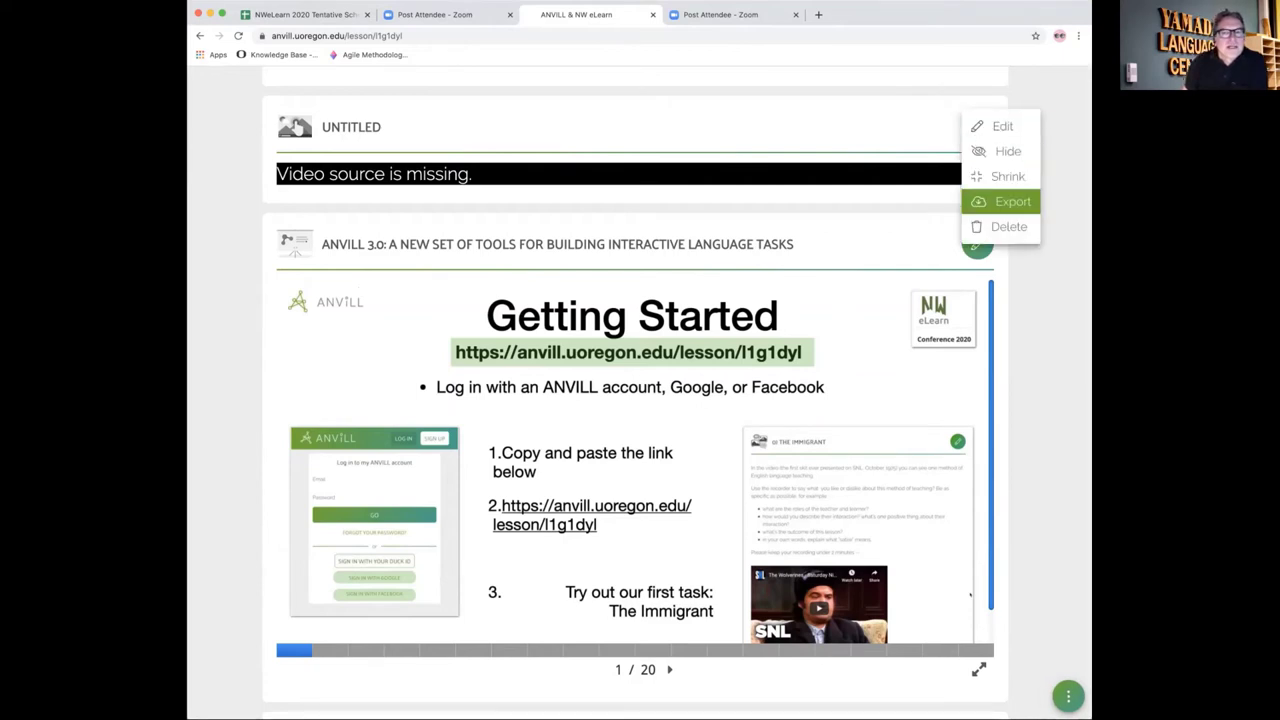
left_click(1005, 227)
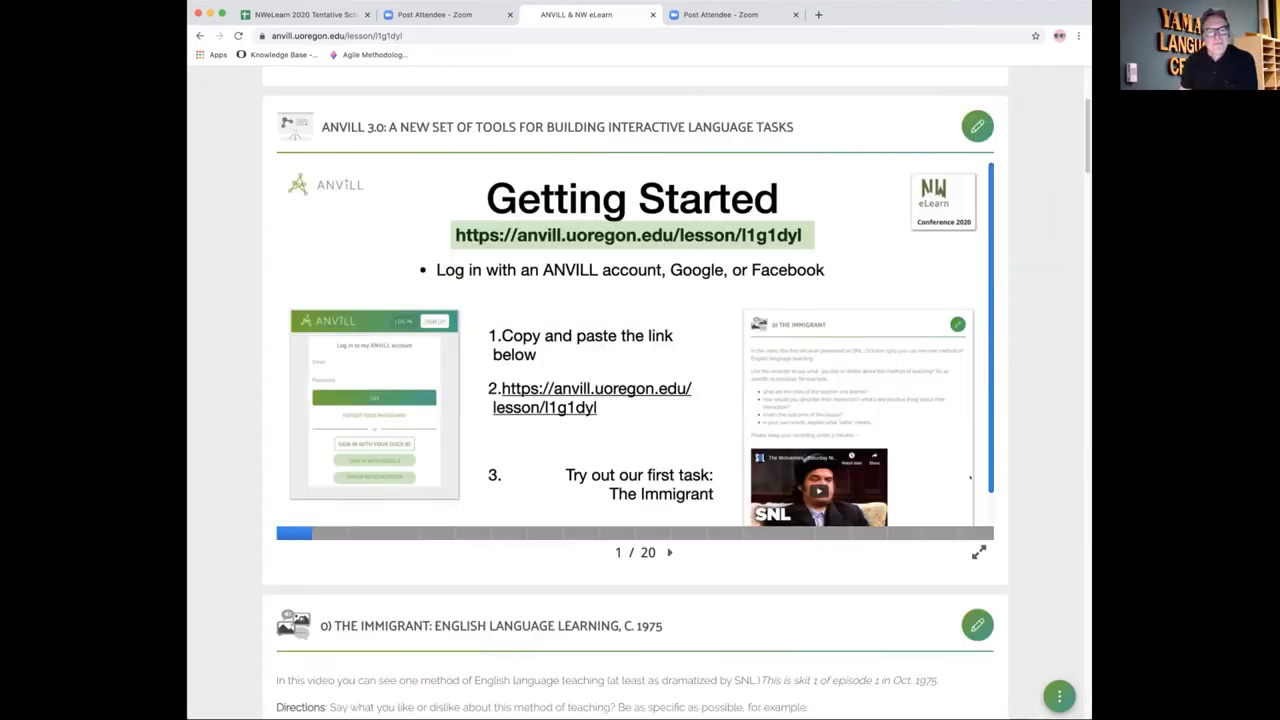
left_click(1008, 226)
Step: Browse down the lesson past the Immigrant task to the teacher interview interactive video
scroll(640, 400, "down", 5)
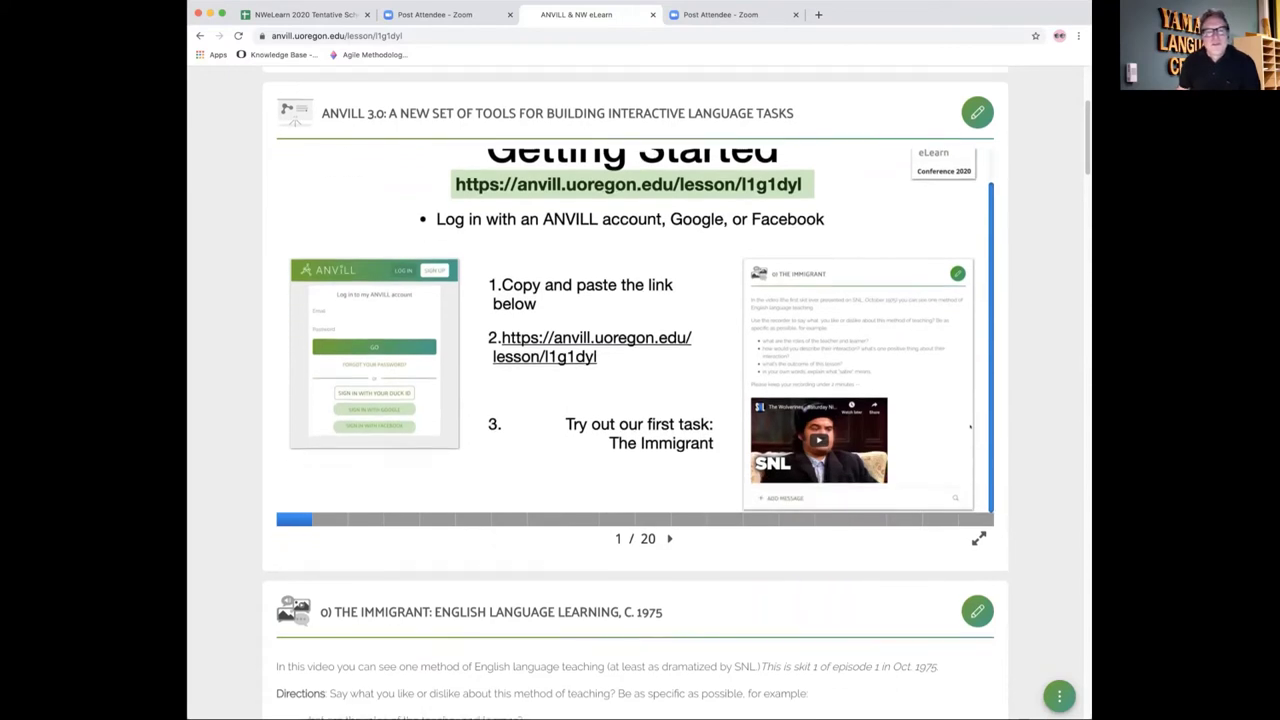
scroll(969, 228, "down", 12)
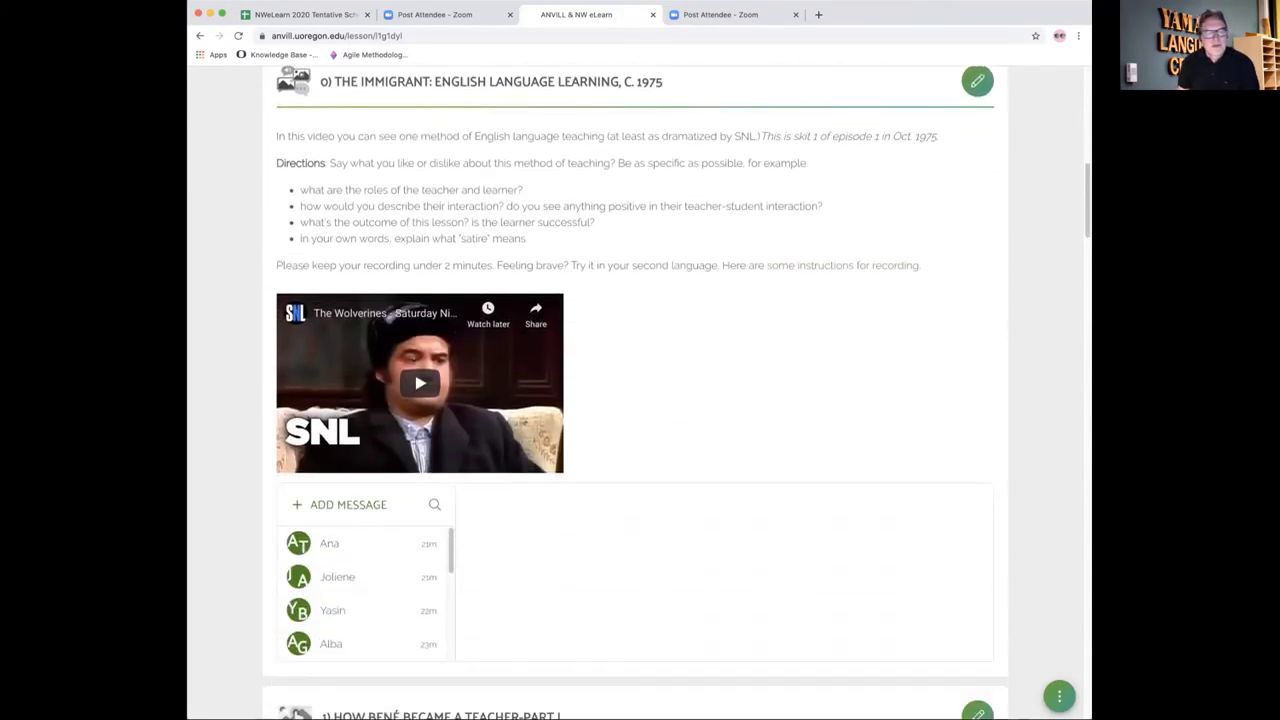
scroll(297, 416, "down", 10)
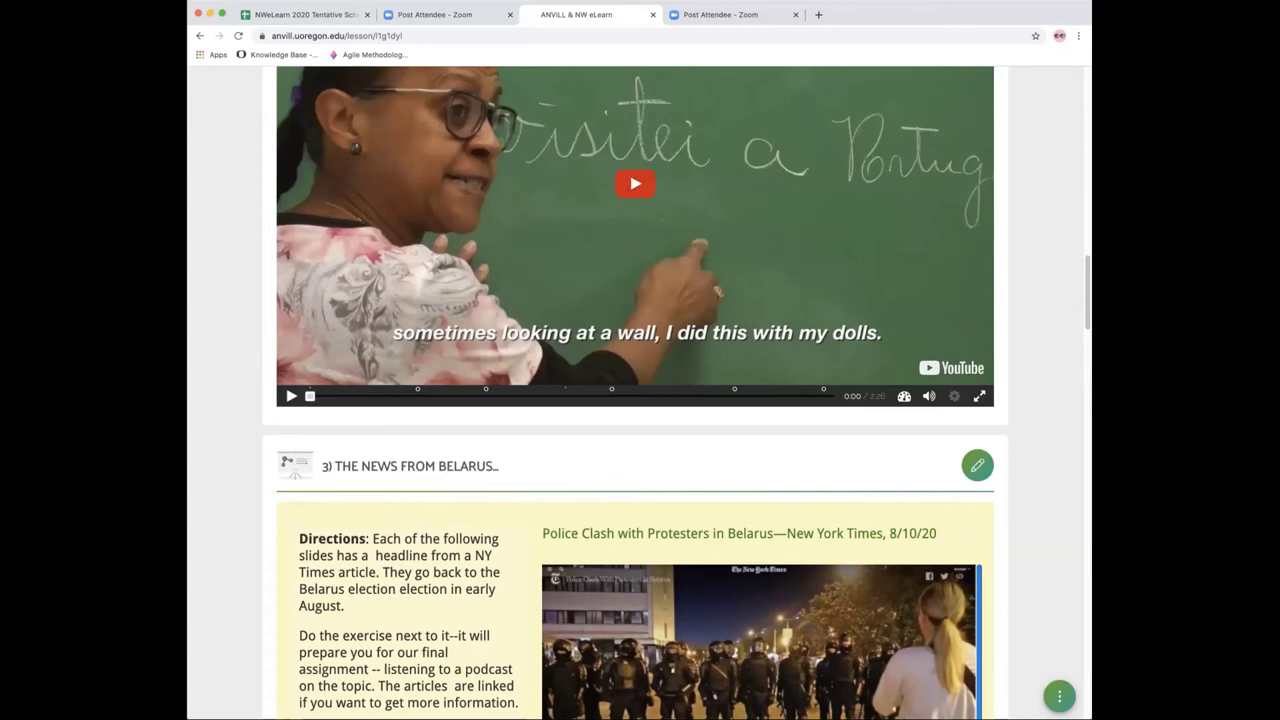
scroll(635, 300, "down", 1)
scroll(635, 300, "up", 3)
scroll(635, 300, "up", 1)
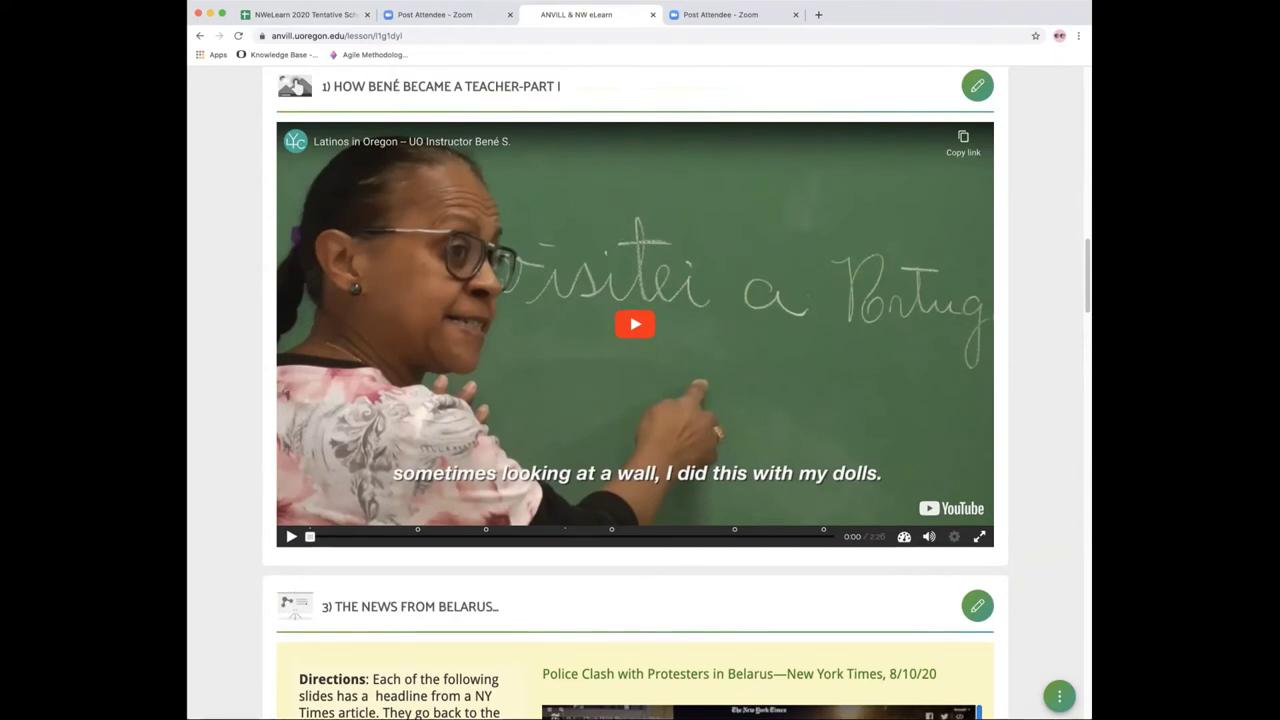
scroll(635, 392, "down", 1)
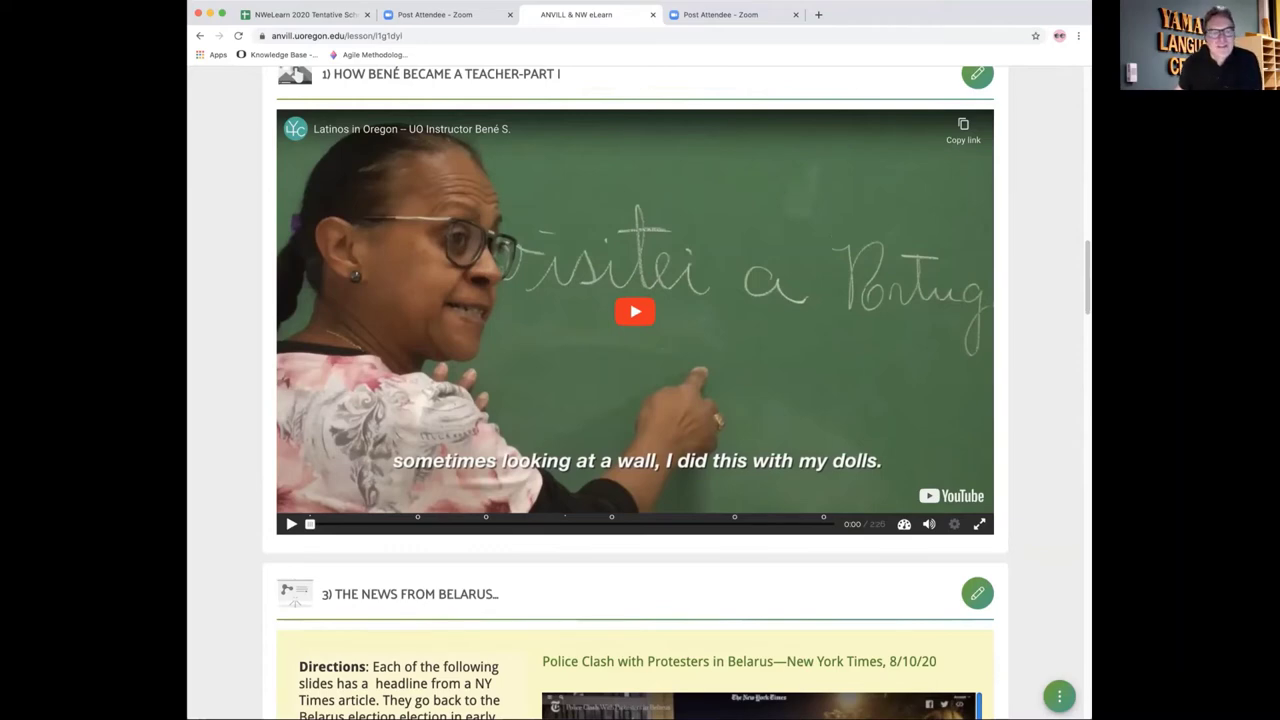
Step: Browse the lesson between the Immigrant discussion, the teacher interview video and the News from Belarus presentation
scroll(635, 392, "down", 5)
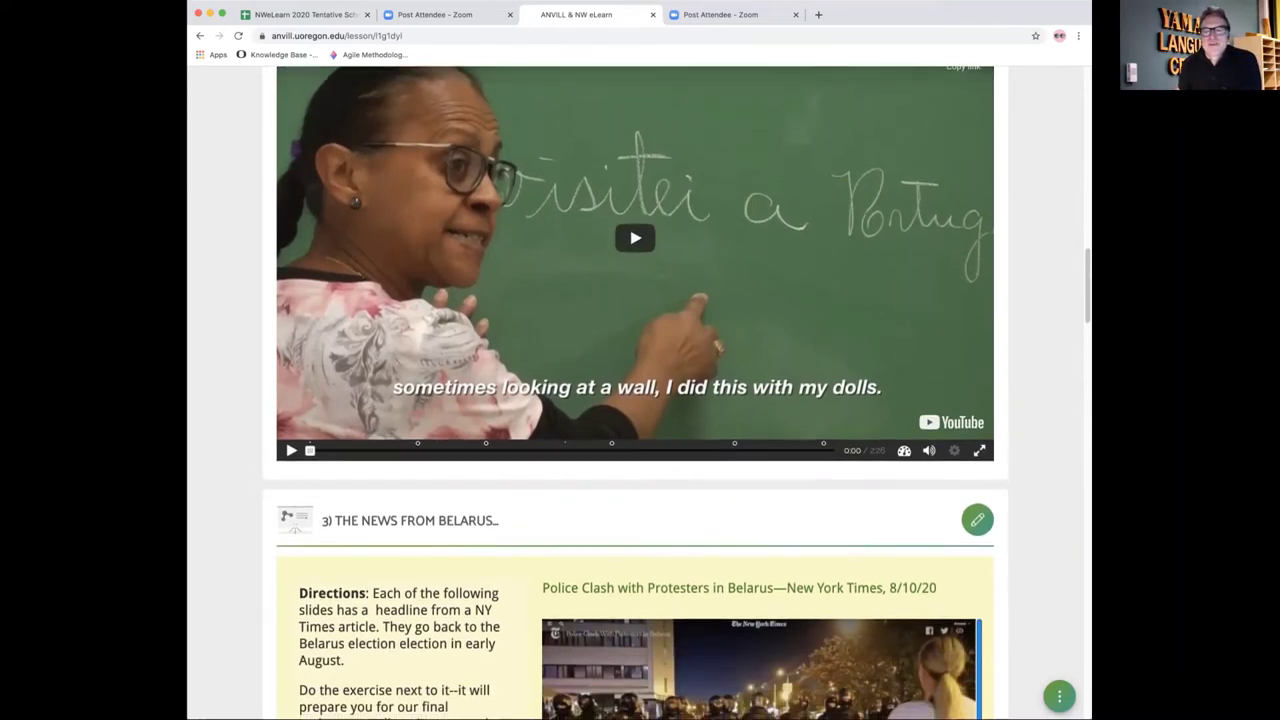
scroll(635, 392, "down", 1)
scroll(635, 392, "down", 4)
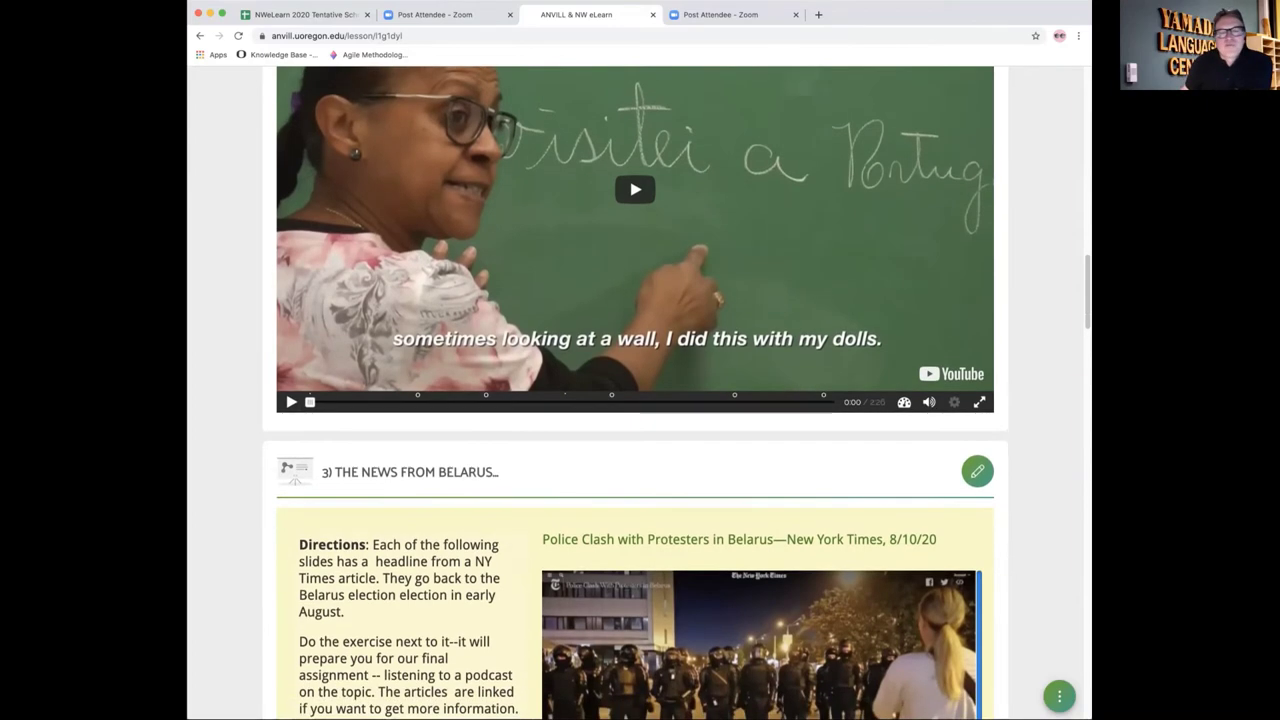
scroll(635, 392, "down", 7)
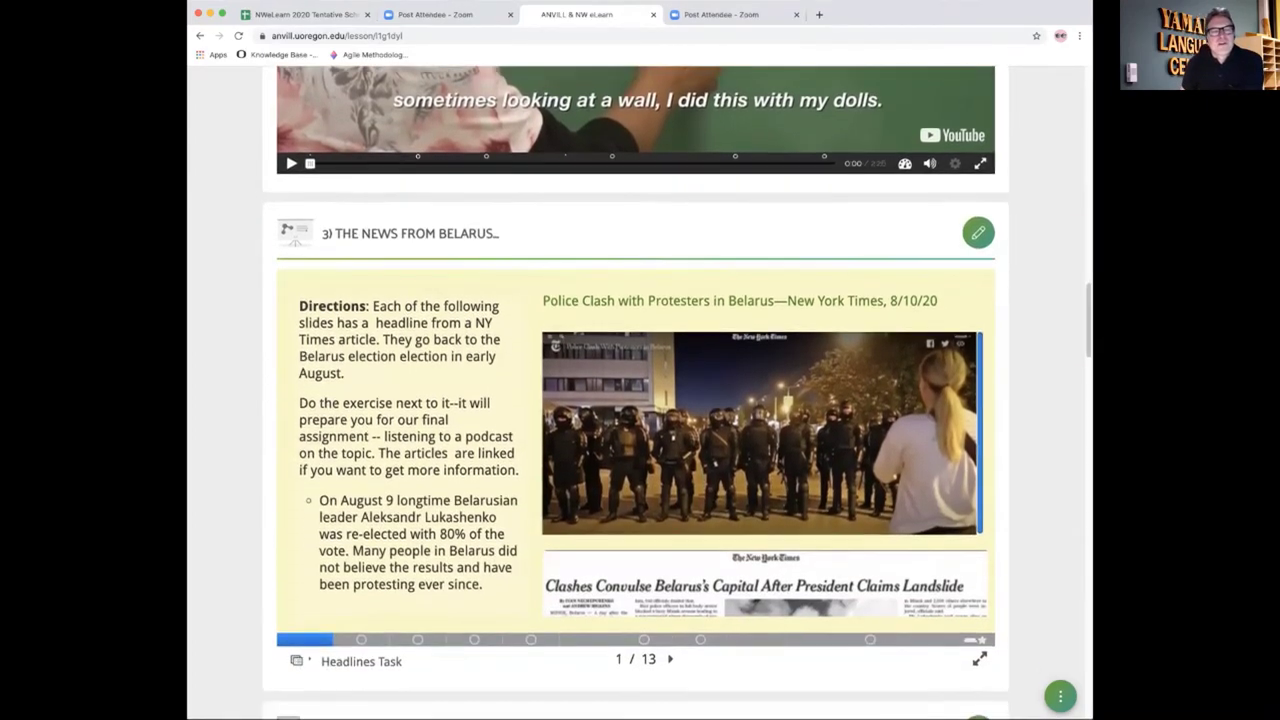
scroll(295, 512, "up", 20)
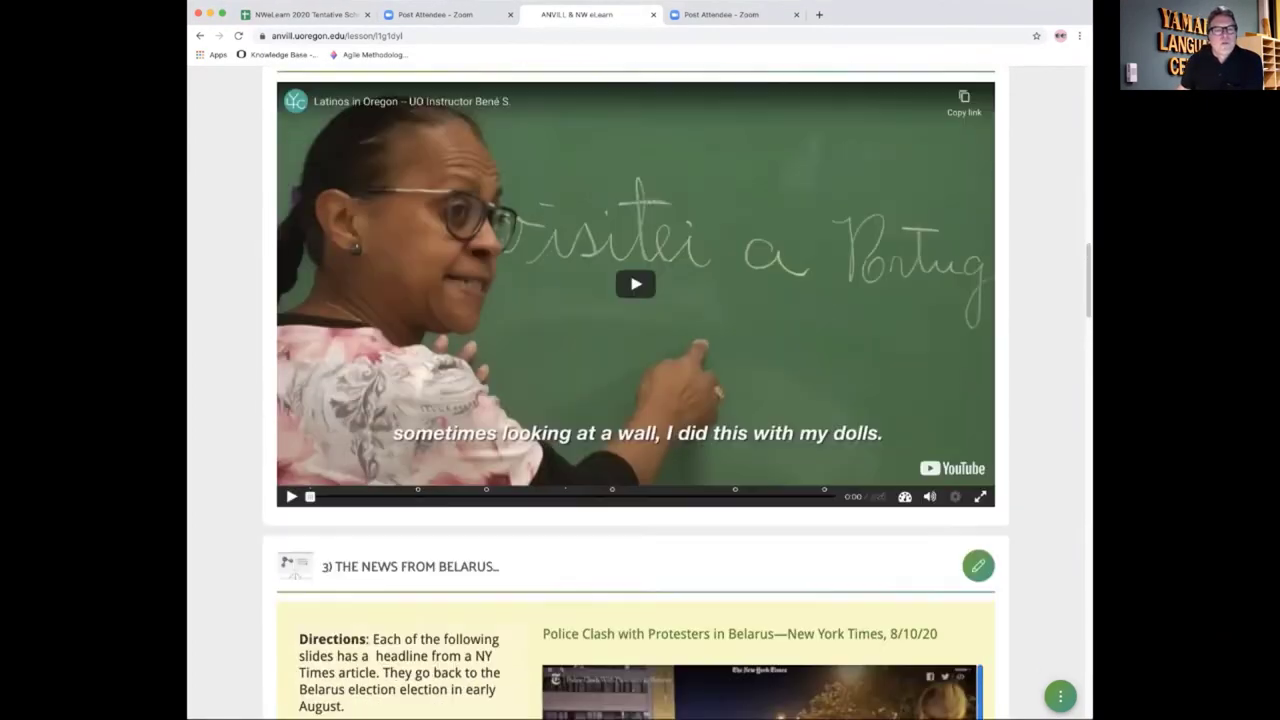
scroll(635, 392, "up", 7)
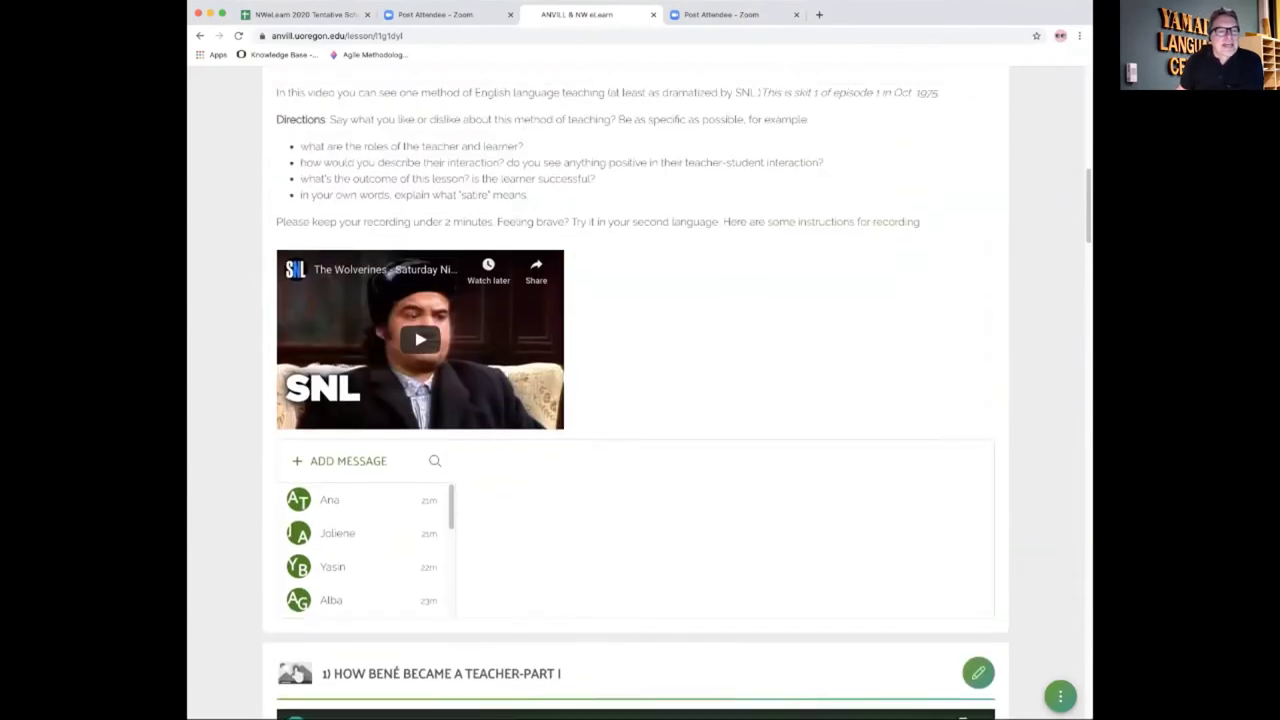
scroll(635, 392, "down", 10)
scroll(635, 392, "down", 3)
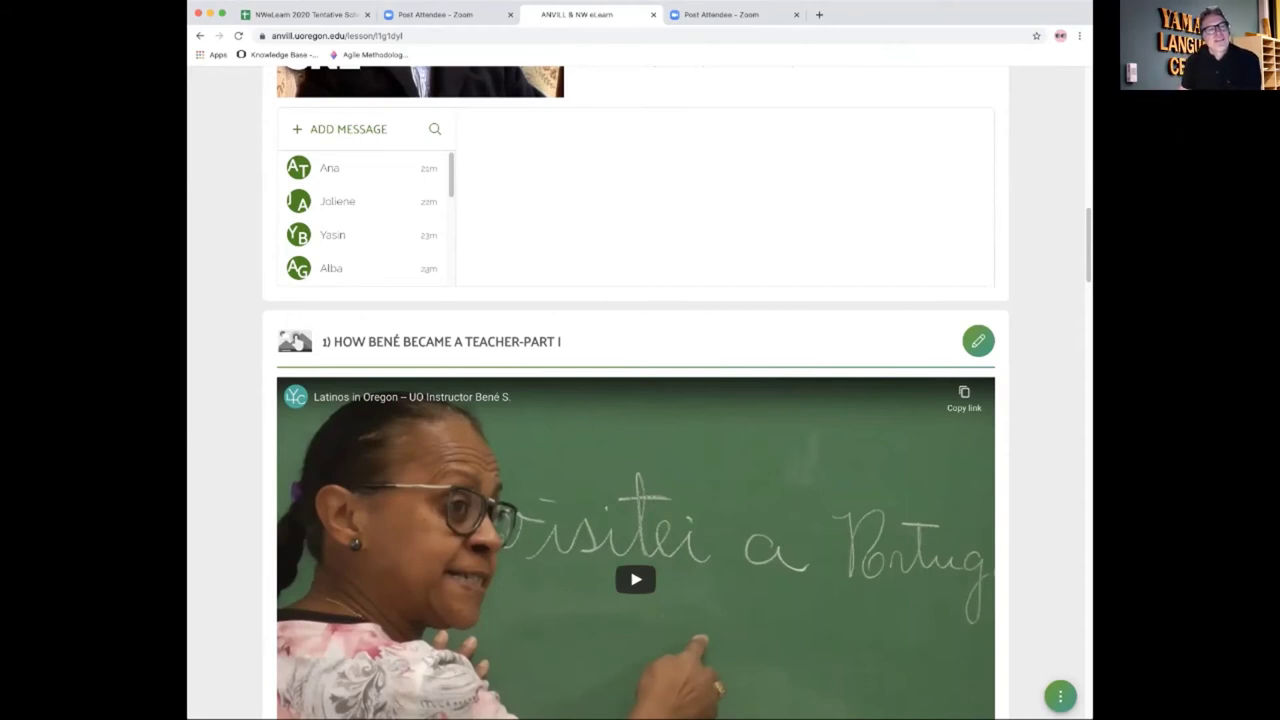
scroll(635, 392, "down", 8)
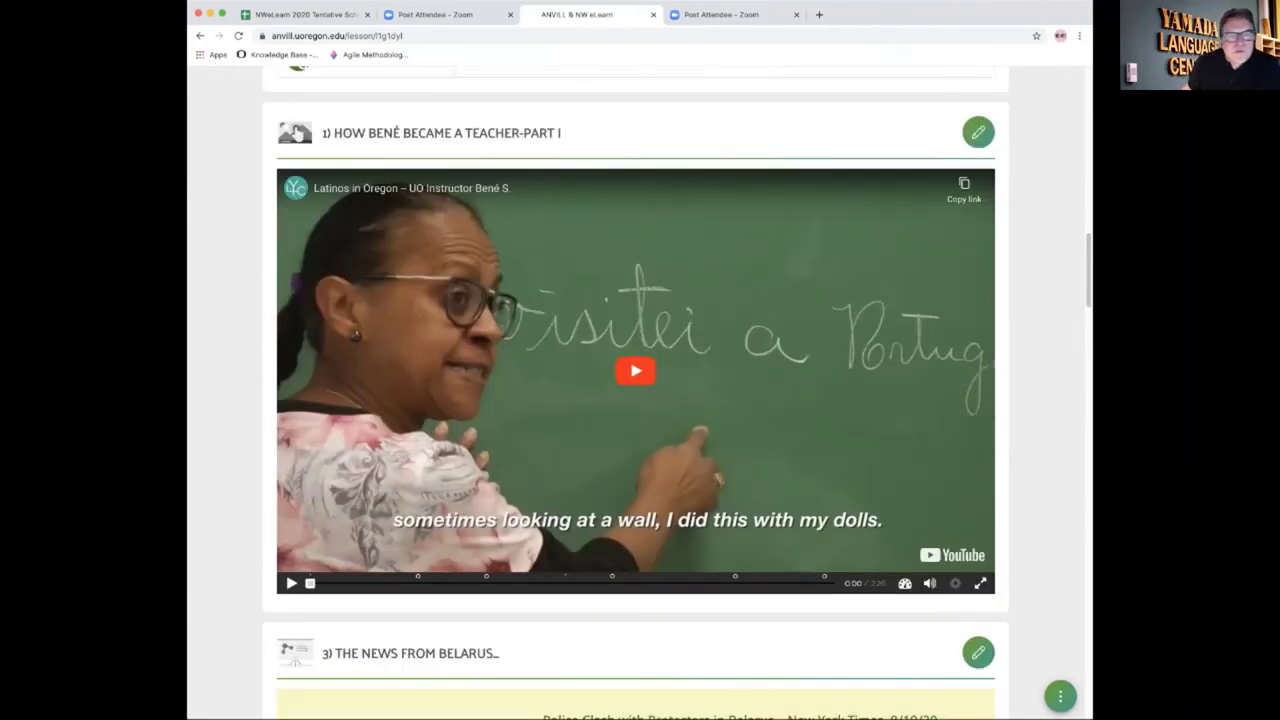
scroll(635, 392, "down", 1)
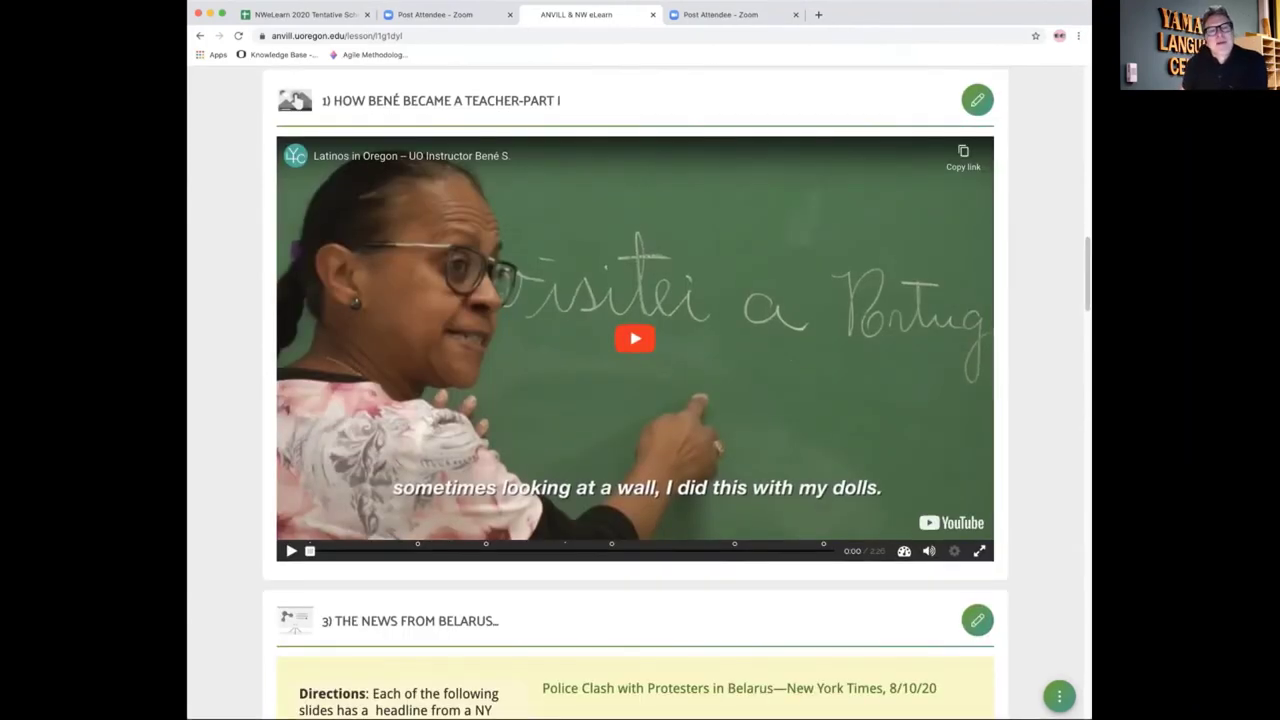
scroll(635, 392, "down", 7)
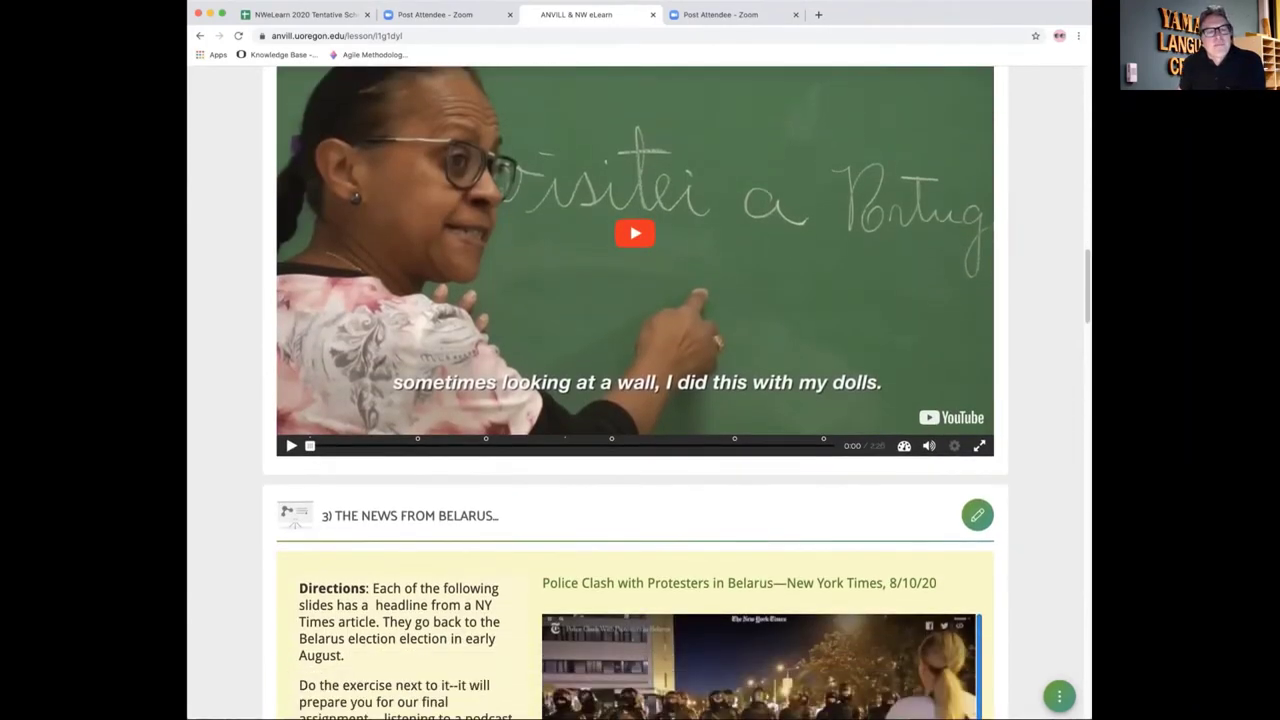
scroll(635, 392, "down", 7)
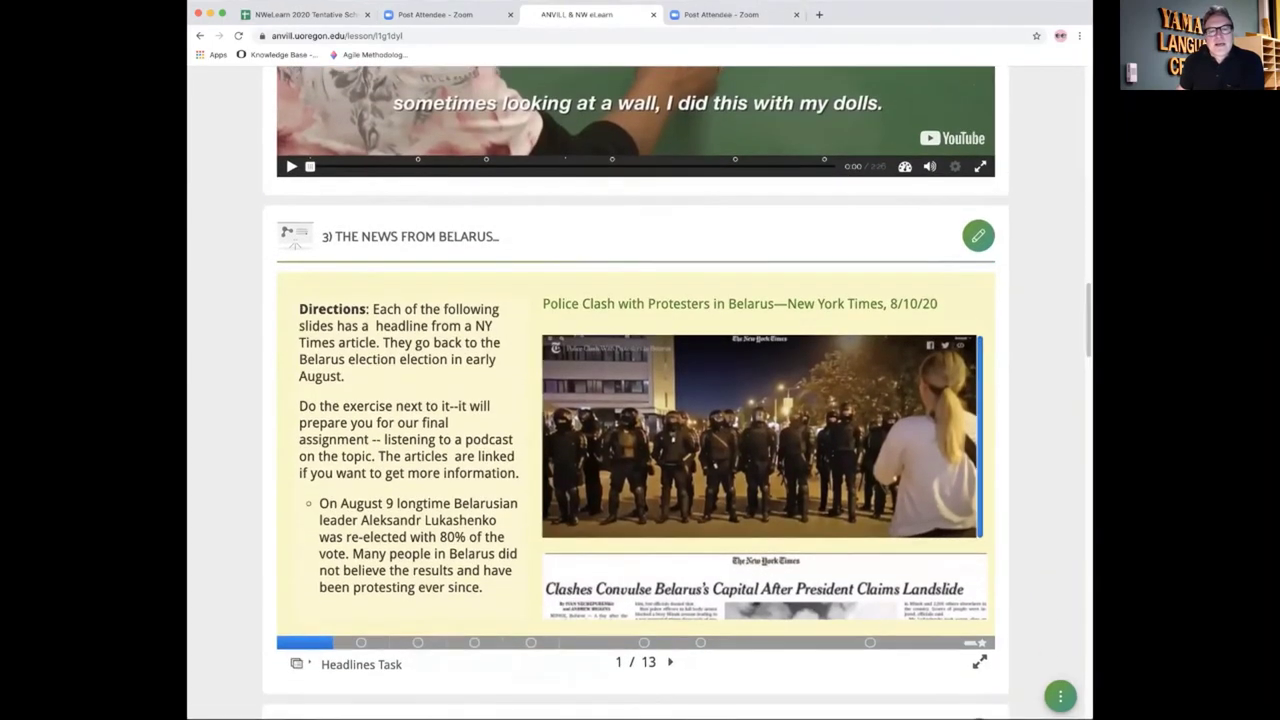
scroll(635, 392, "down", 1)
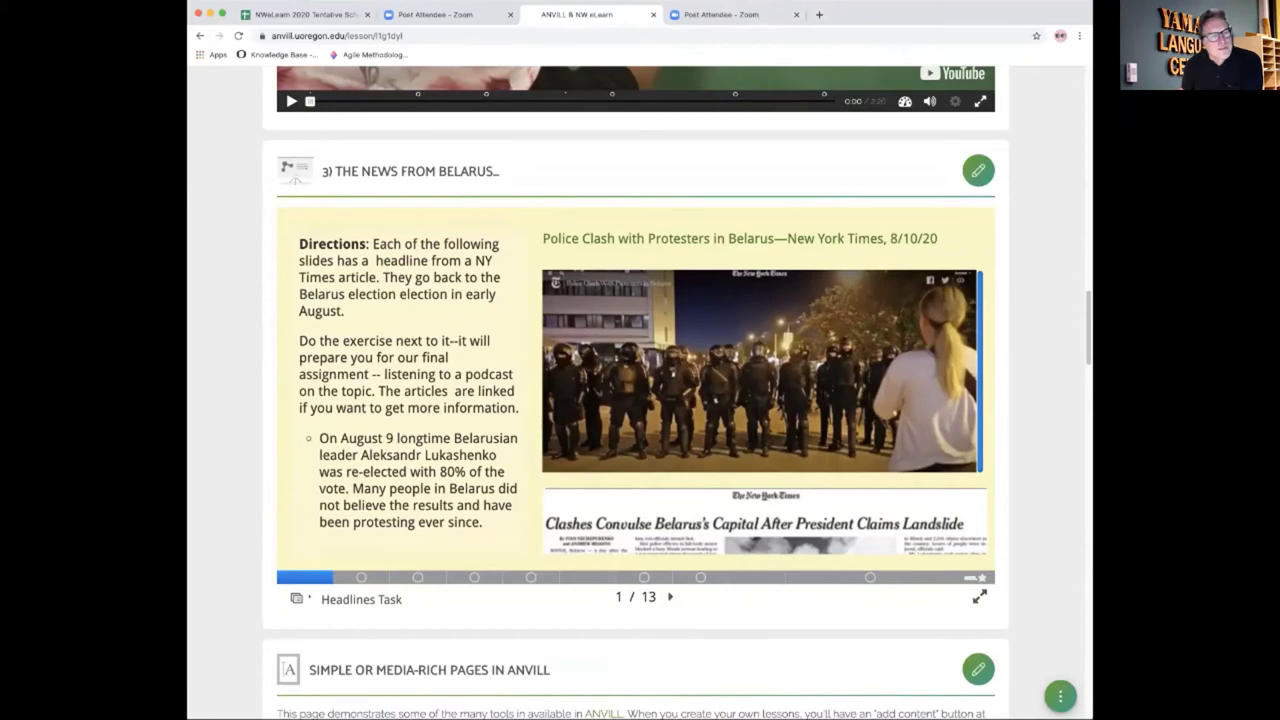
Step: Return to the start of the lesson, view the activity types available for adding content, and dismiss them without adding any
scroll(969, 545, "up", 20)
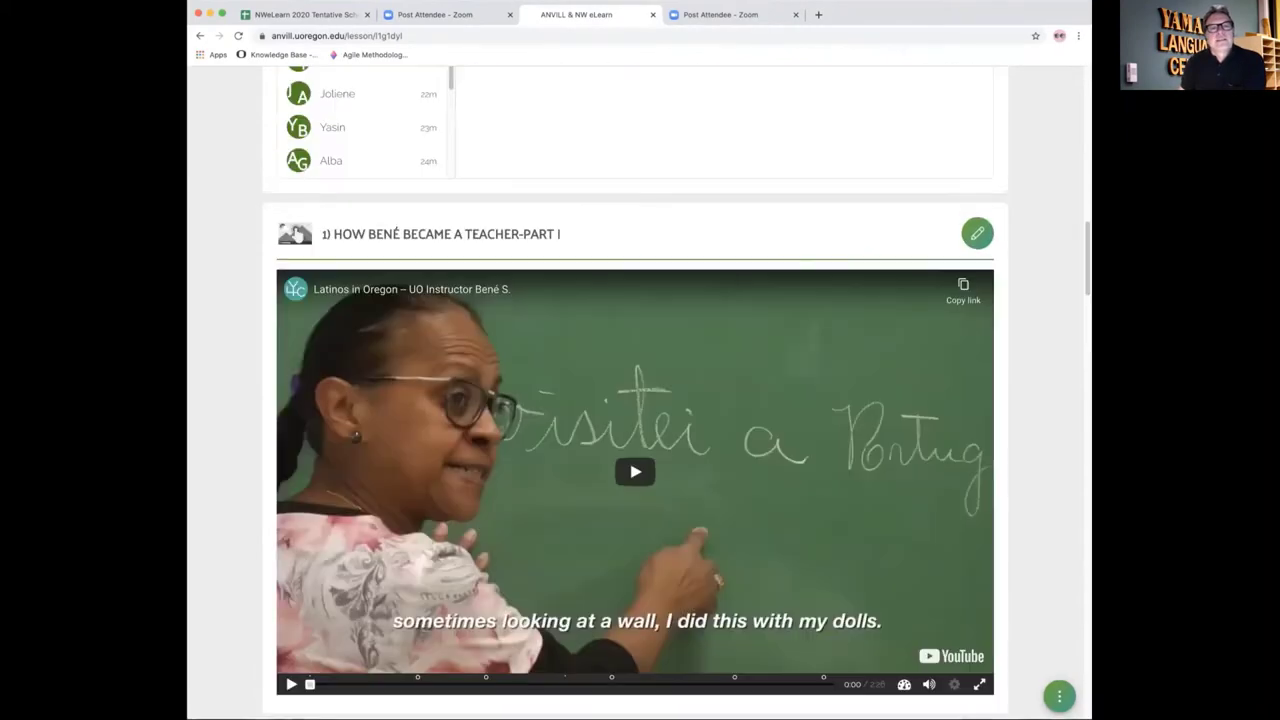
scroll(969, 545, "up", 3)
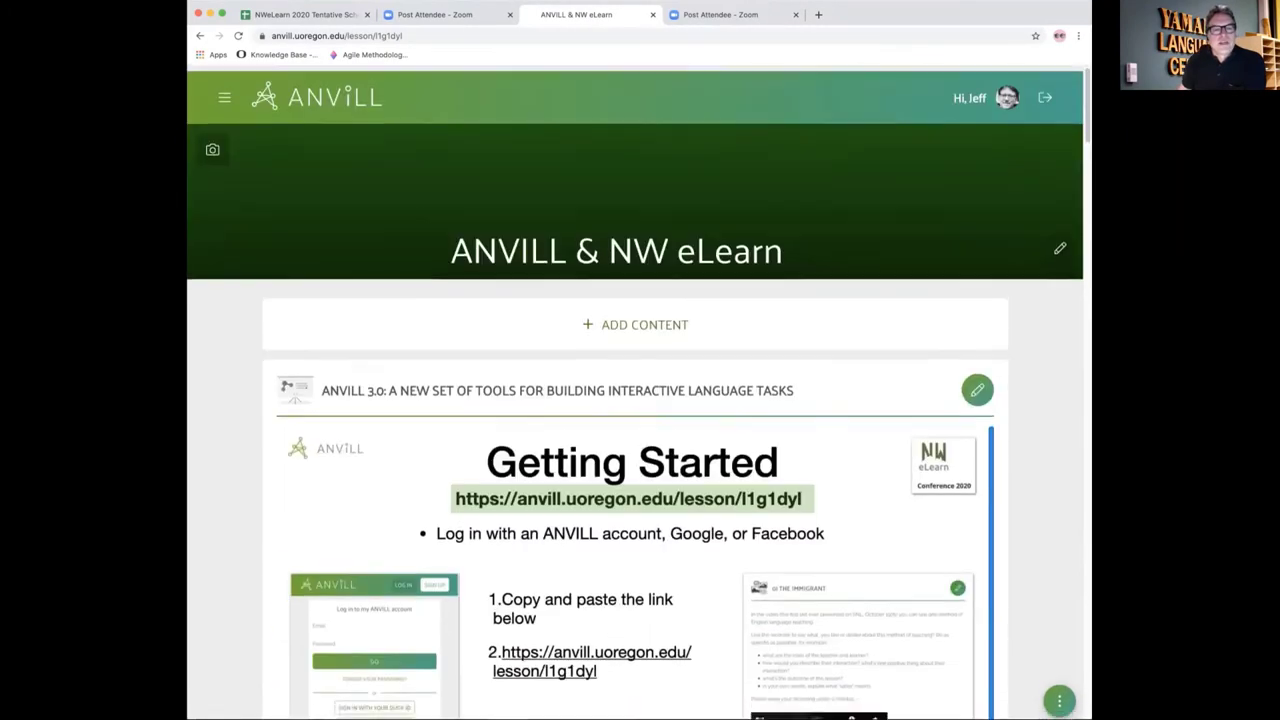
left_click(609, 320)
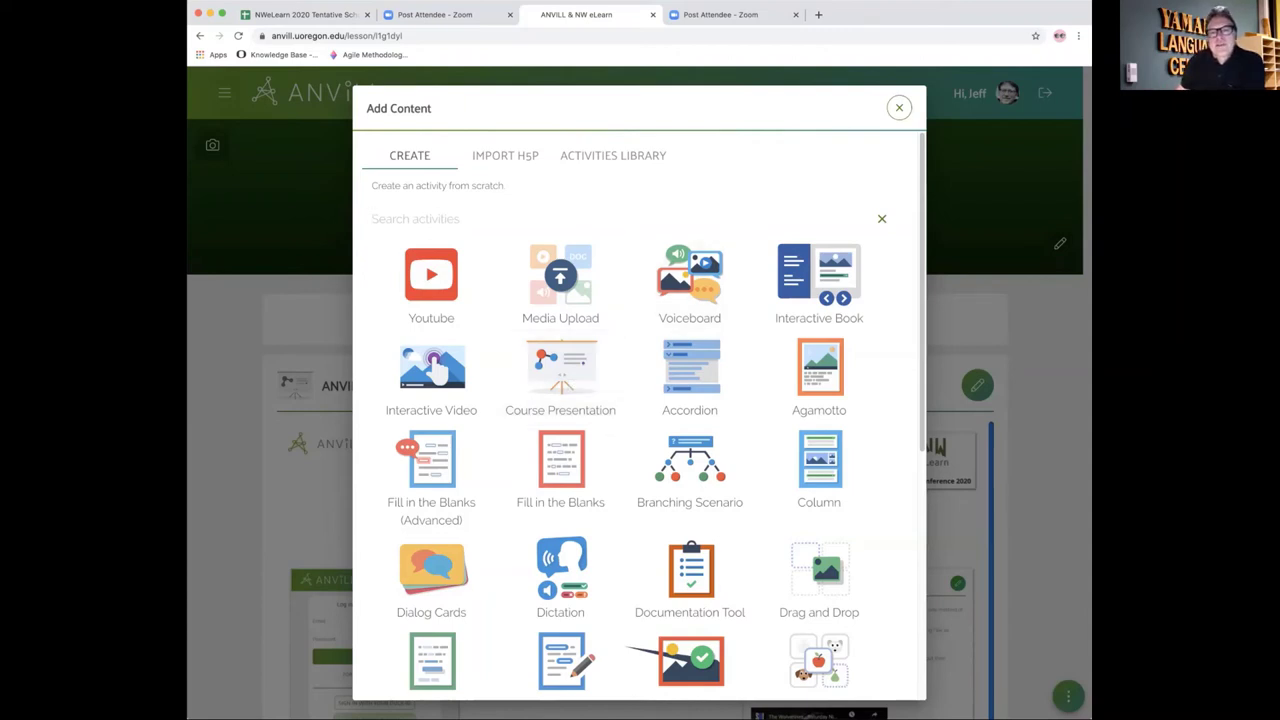
key("Escape")
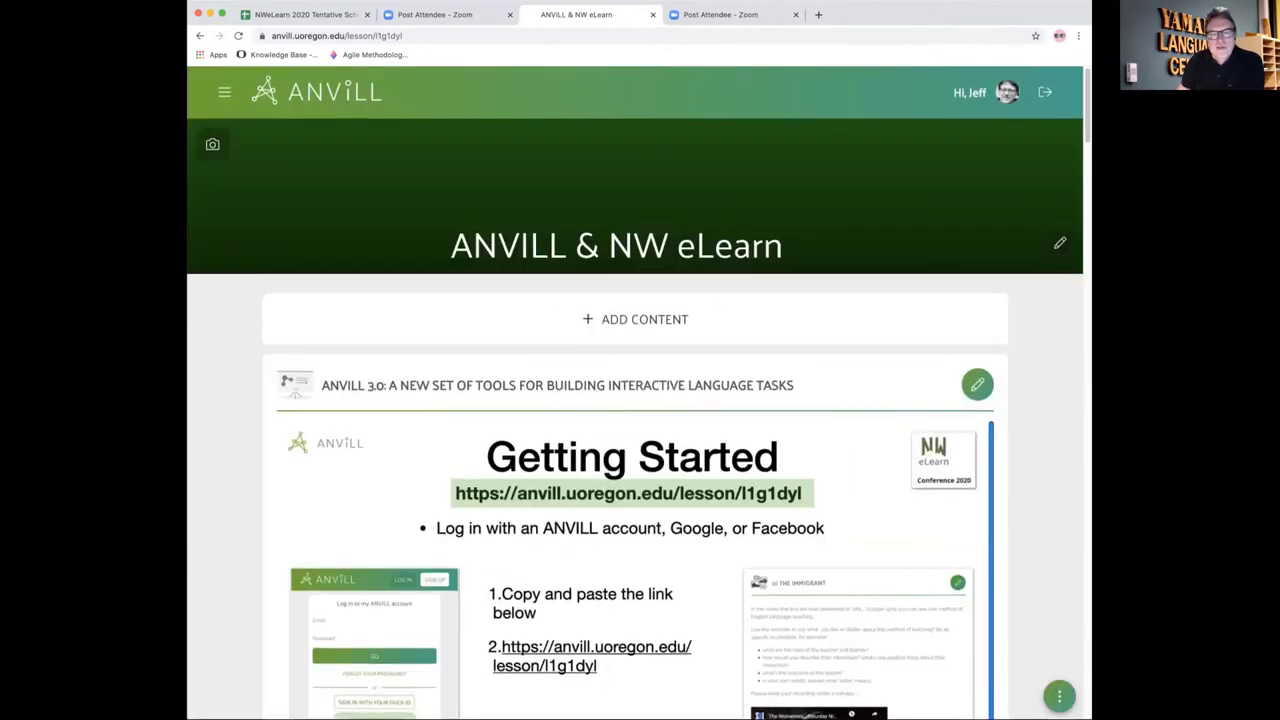
Step: In the News from Belarus presentation, view the Listen to the Podcast slide and the Source of the Revolt slide
scroll(969, 570, "down", 3)
scroll(969, 570, "down", 10)
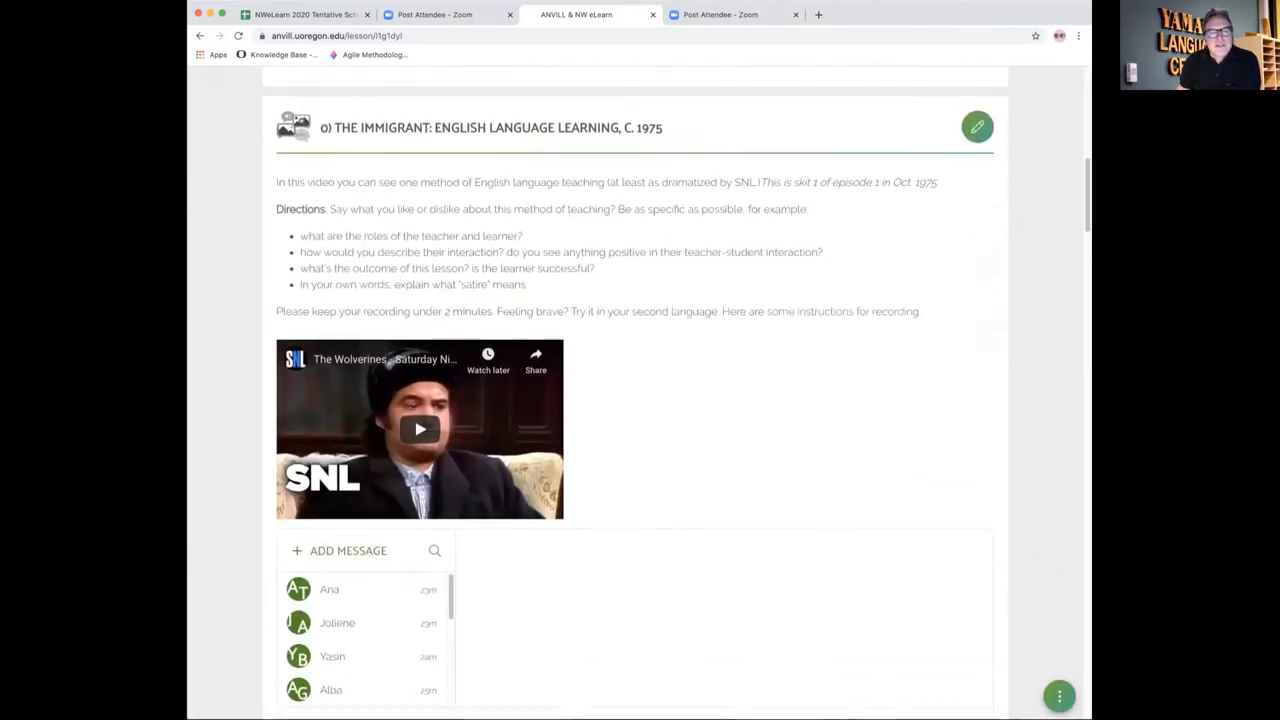
scroll(969, 570, "down", 8)
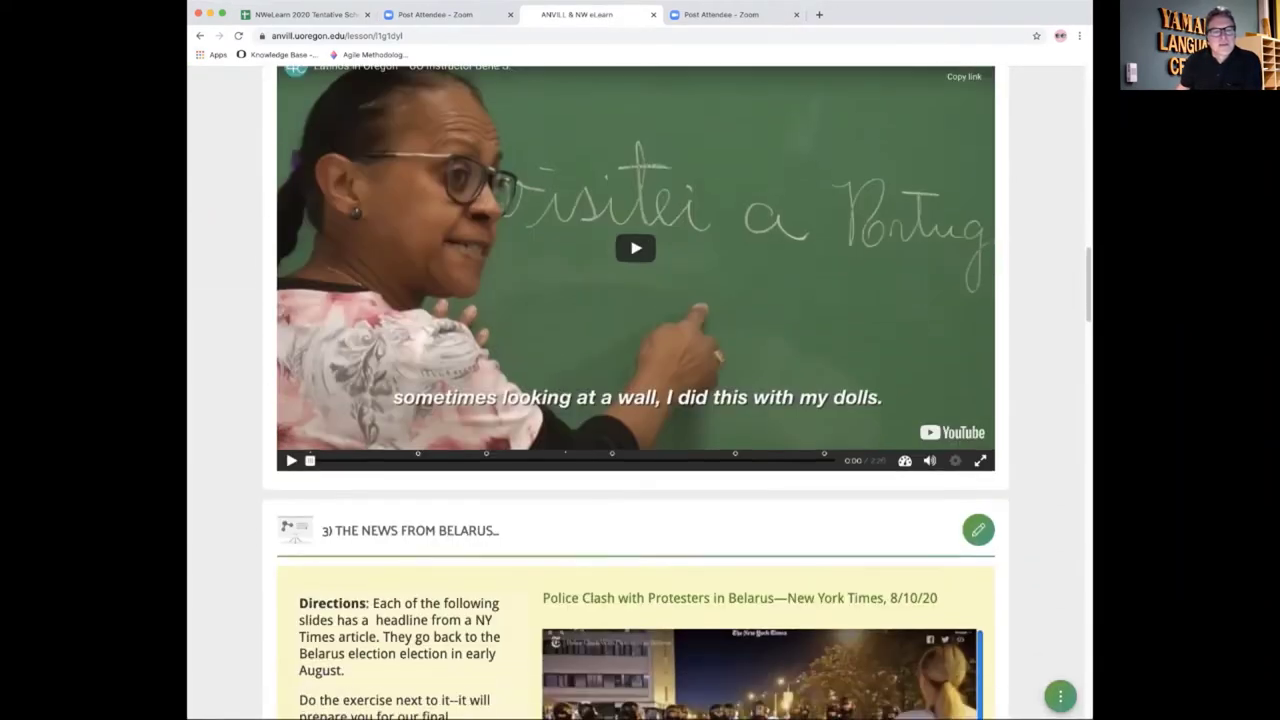
scroll(636, 390, "down", 4)
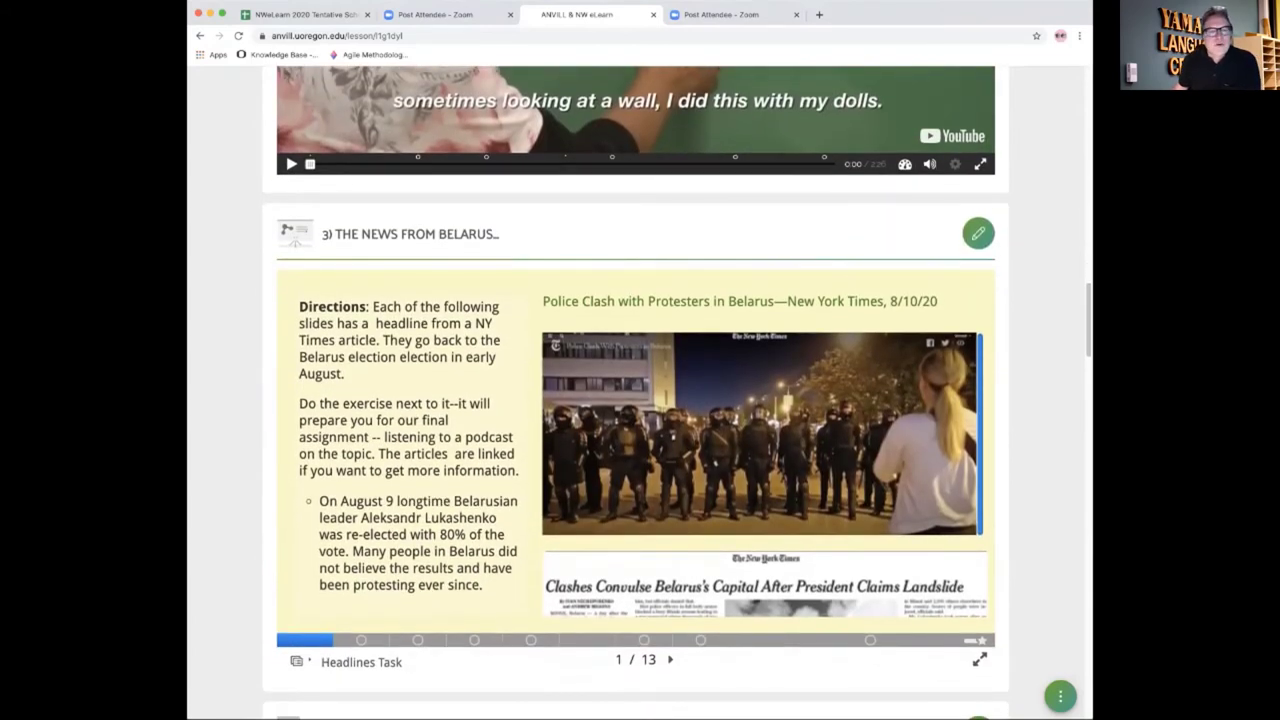
scroll(636, 390, "down", 1)
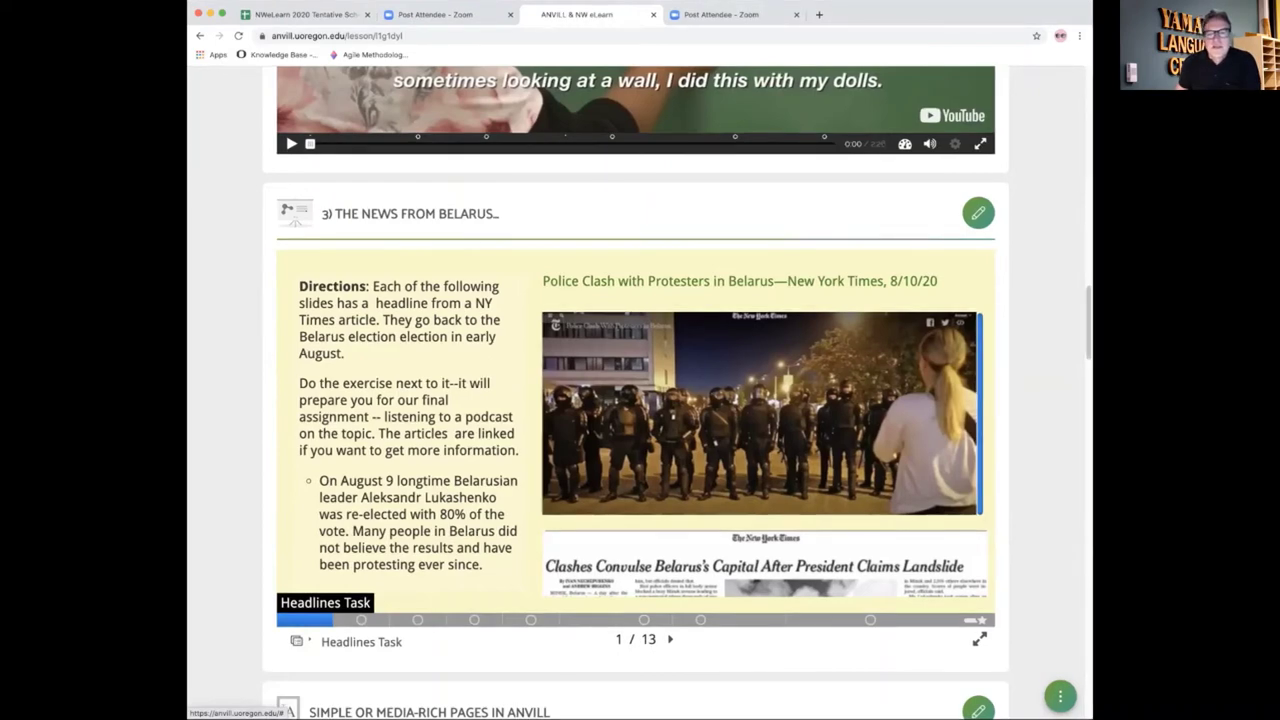
left_click(945, 620)
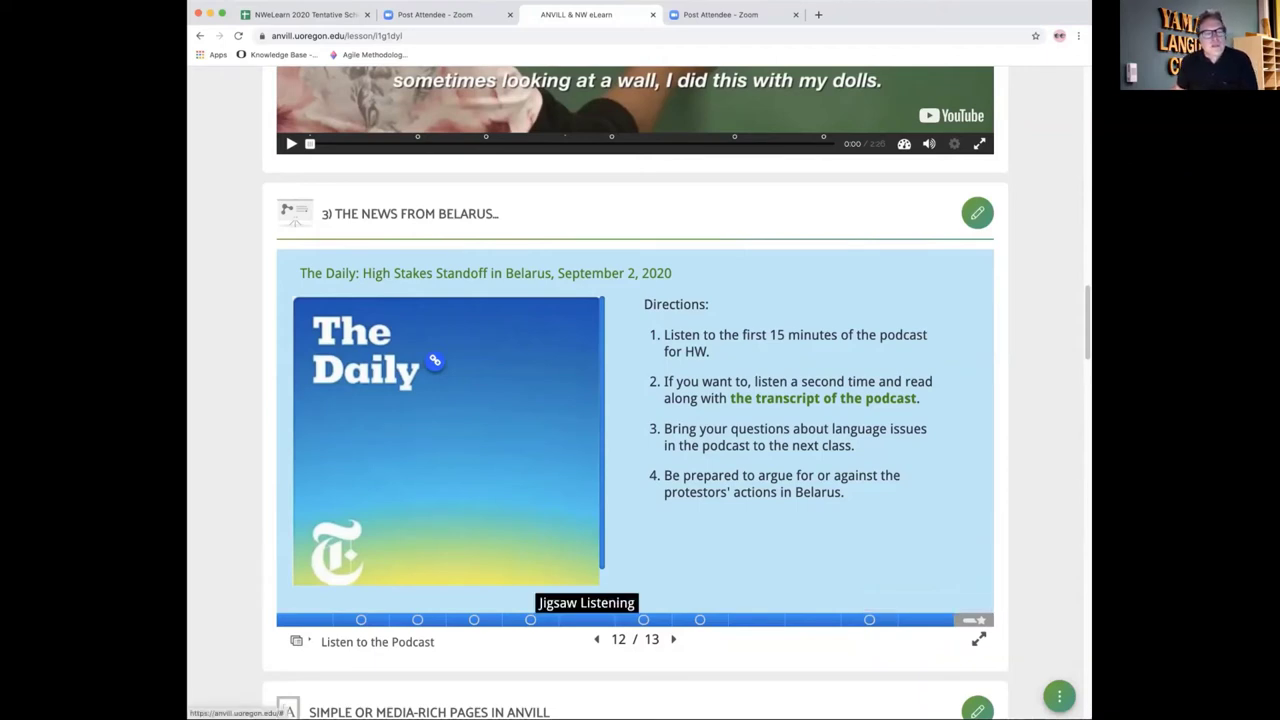
left_click(361, 620)
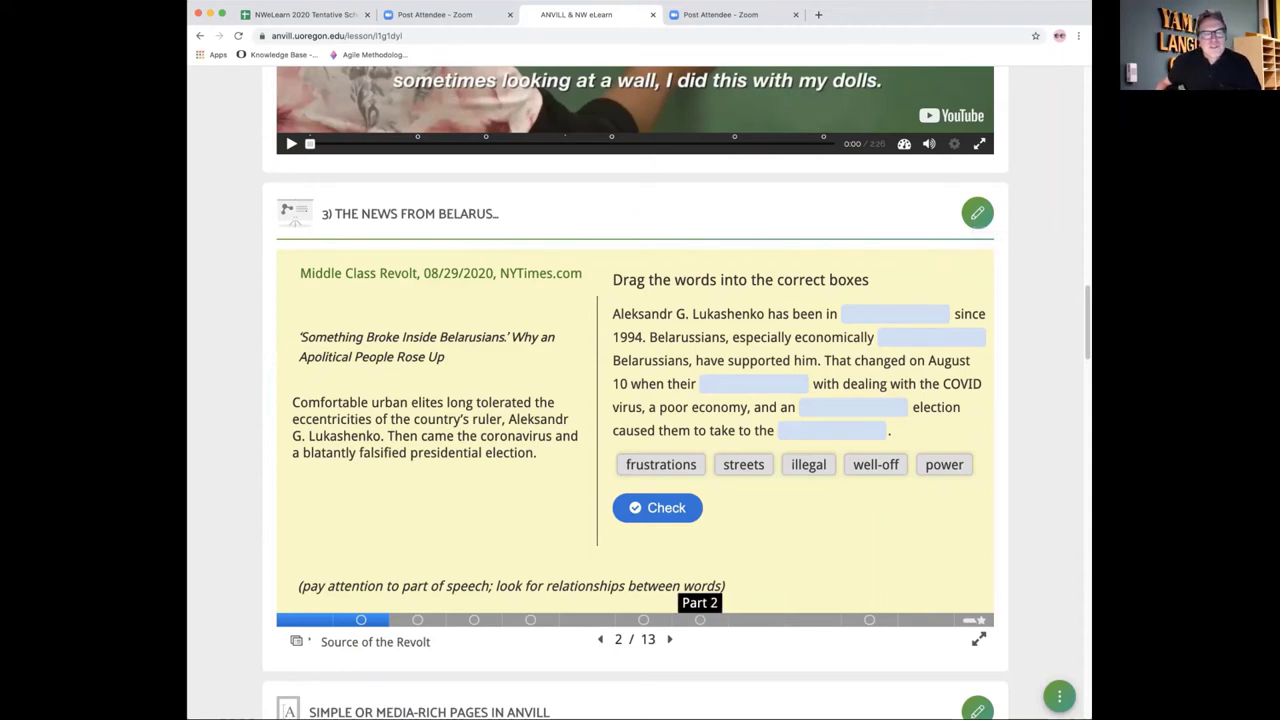
Step: On the Part 2 slide, play a bit of the audio, pause it, and choose the statement expressing disbelief in Lukashenko's 80% win
left_click(700, 620)
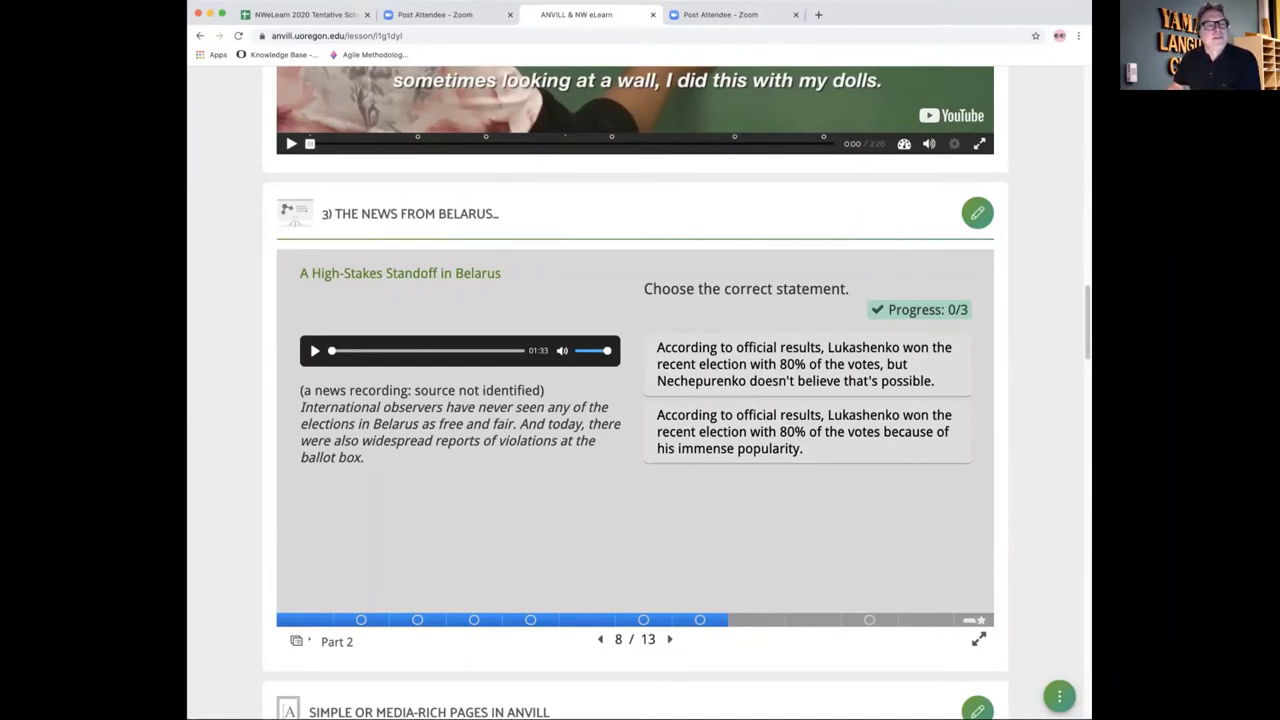
left_click(314, 350)
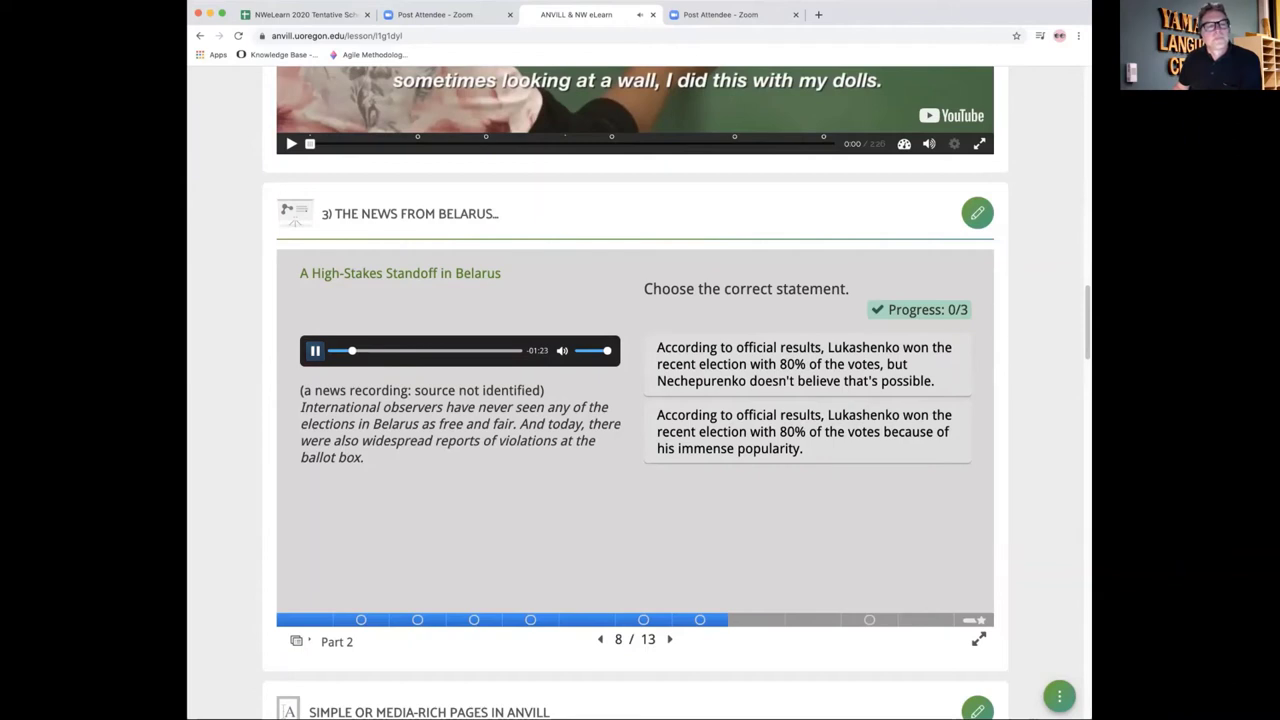
key("space")
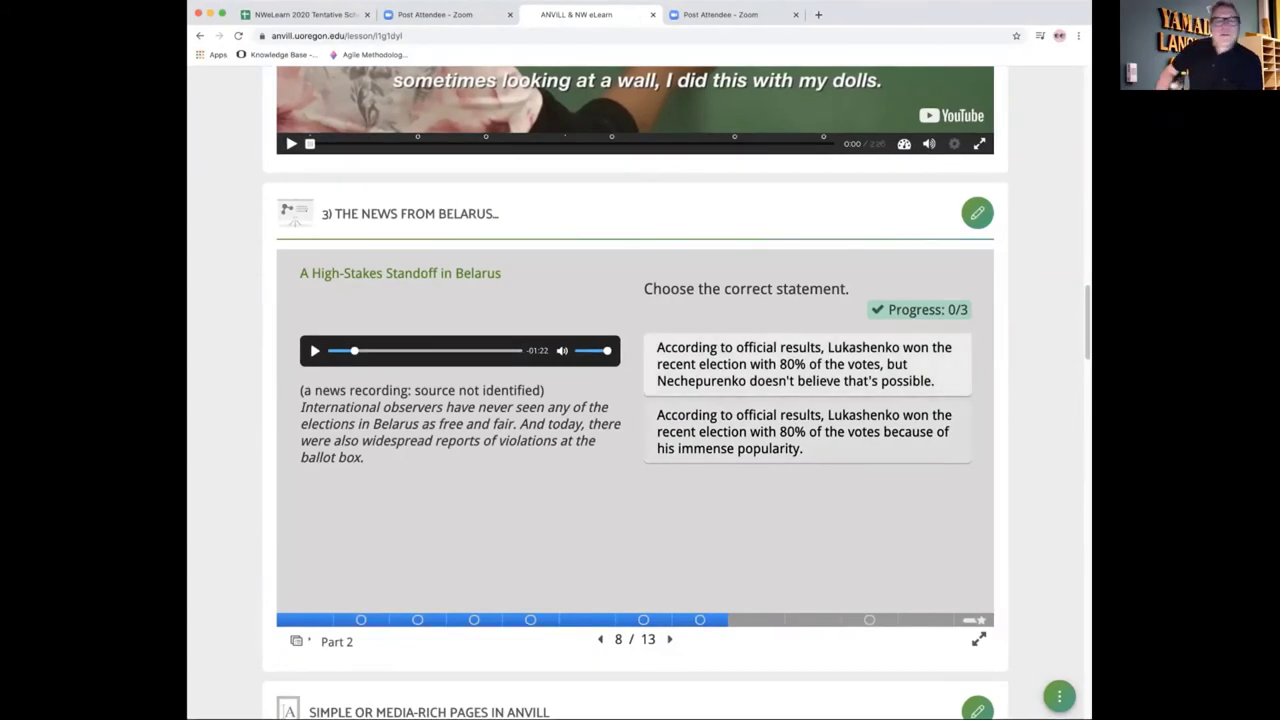
left_click(795, 364)
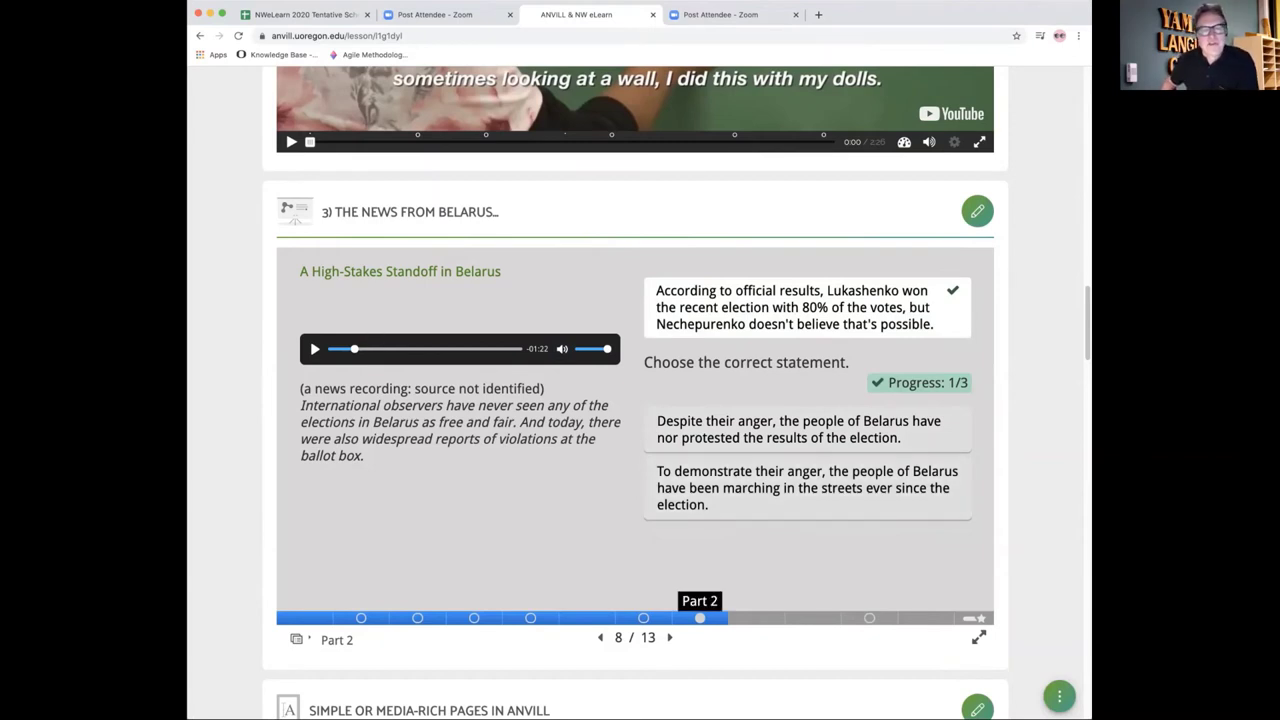
Step: View the Jigsaw Listening directions, play the Part 3 slide's video, and skip ahead to its question about who was blamed for the protests
left_click(586, 618)
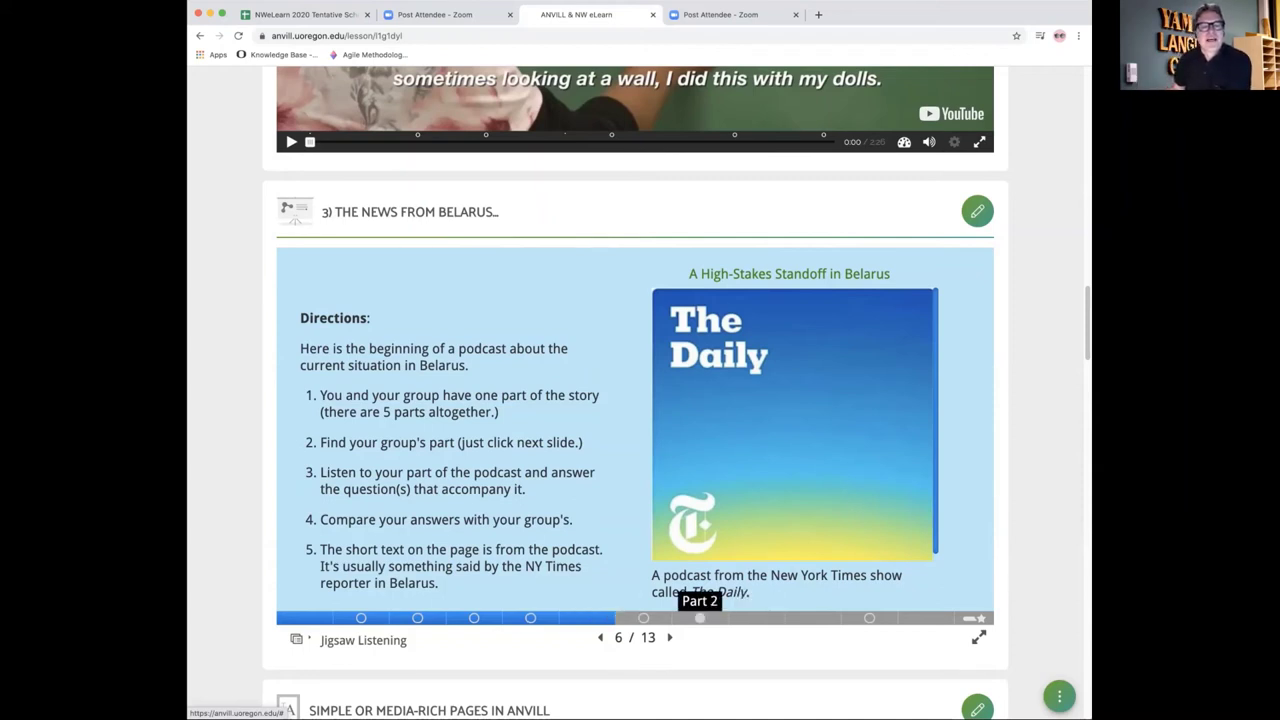
left_click(756, 618)
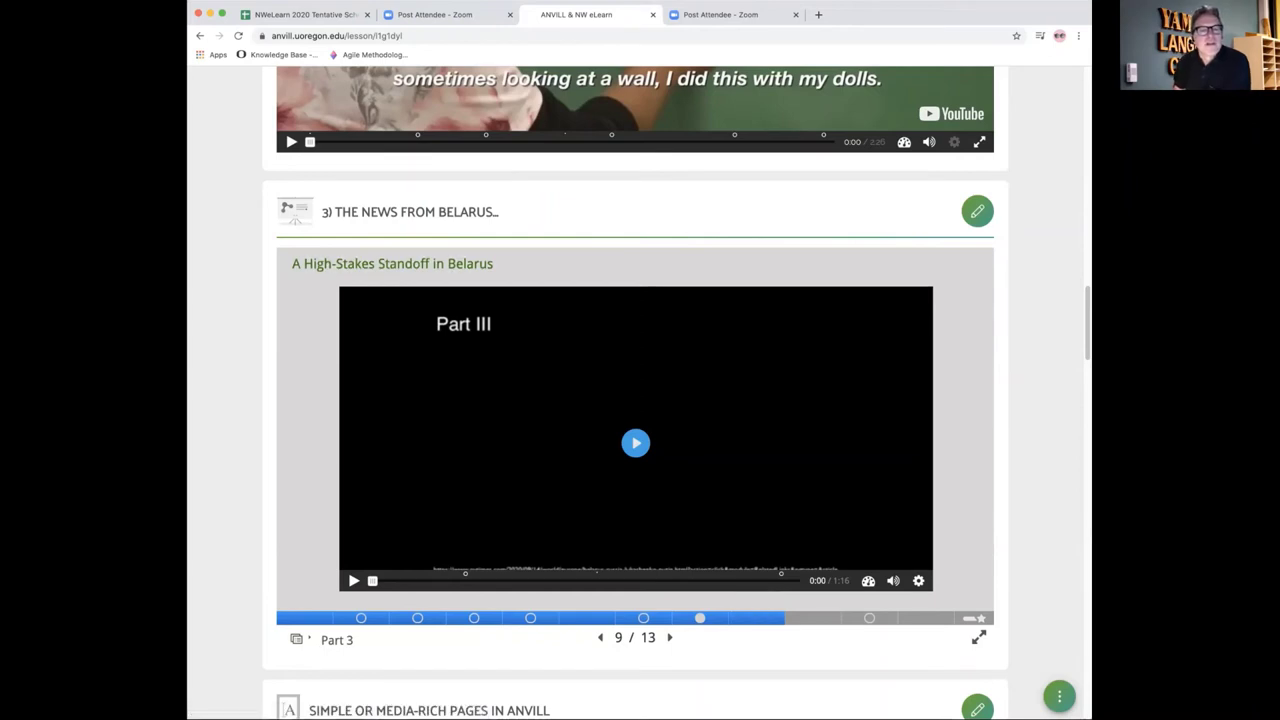
left_click(636, 443)
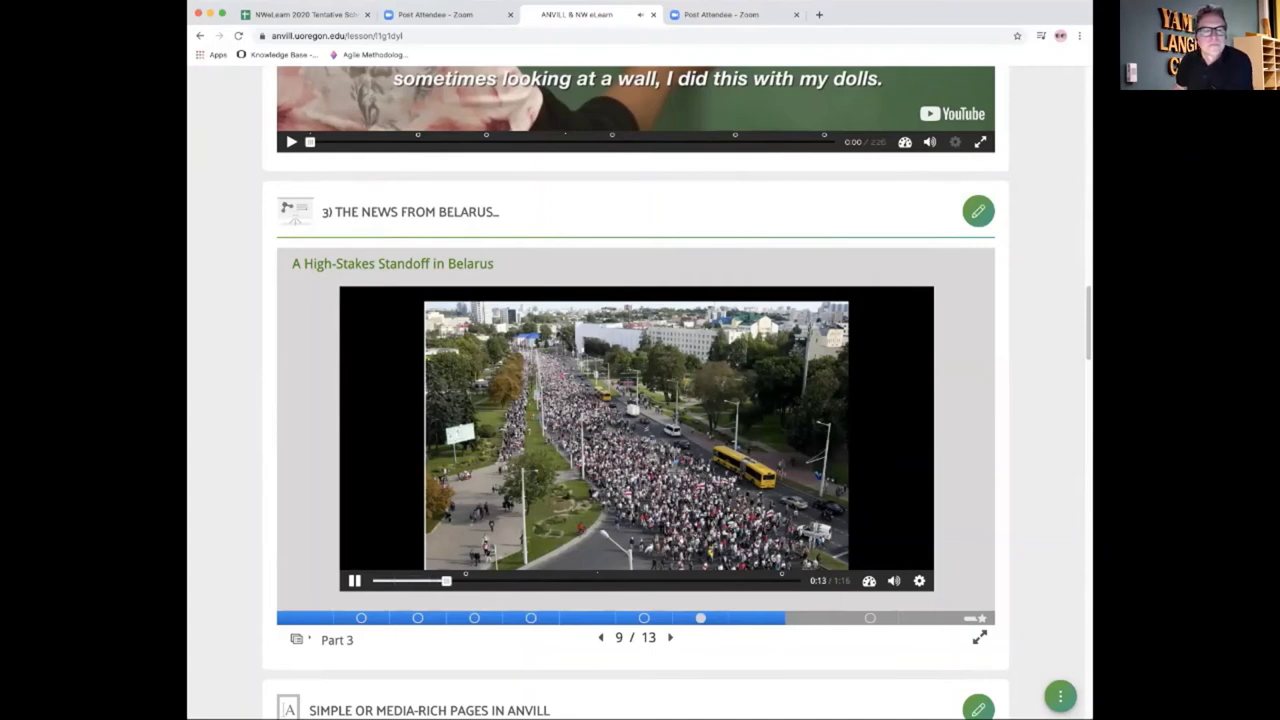
key("space")
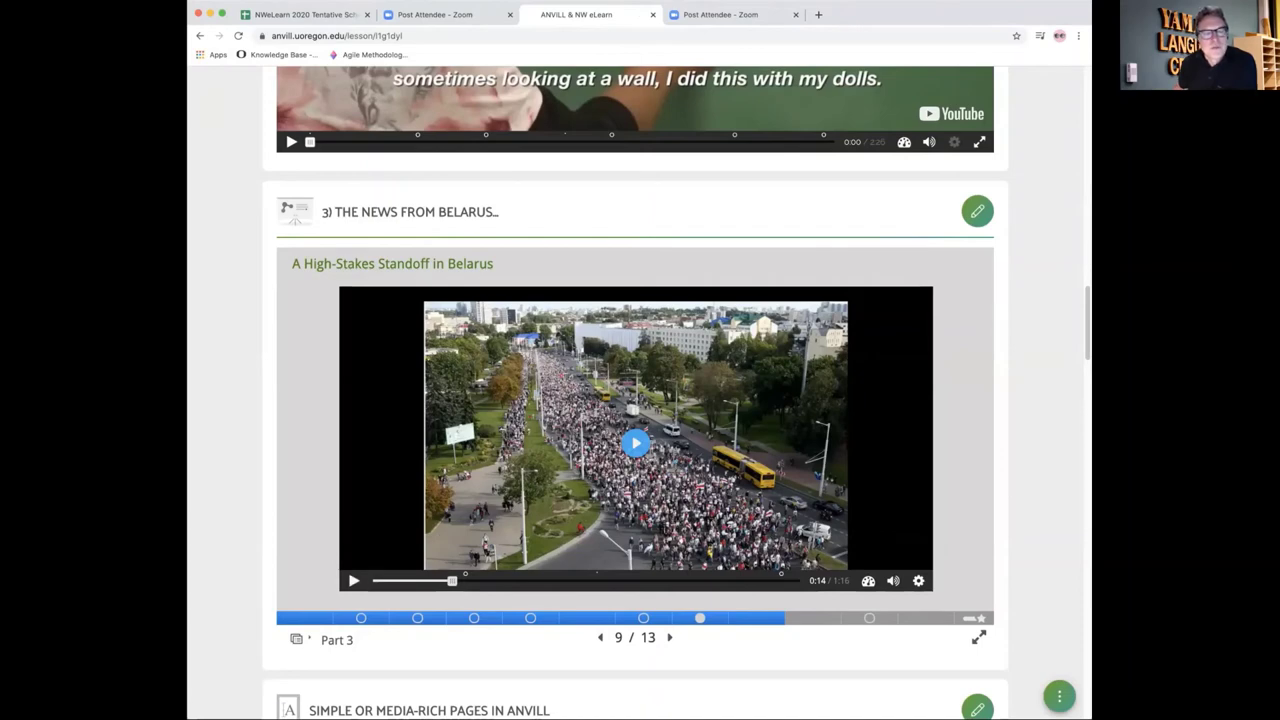
key("space")
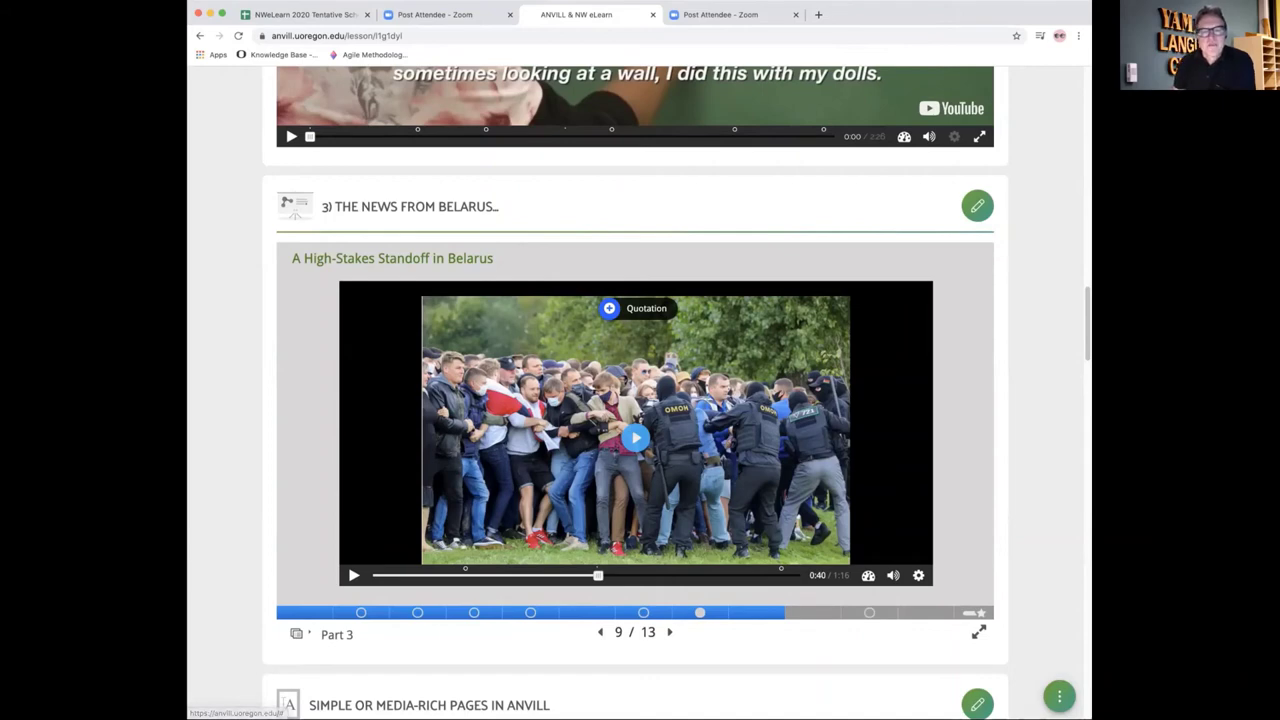
left_click_drag(596, 575, 784, 575)
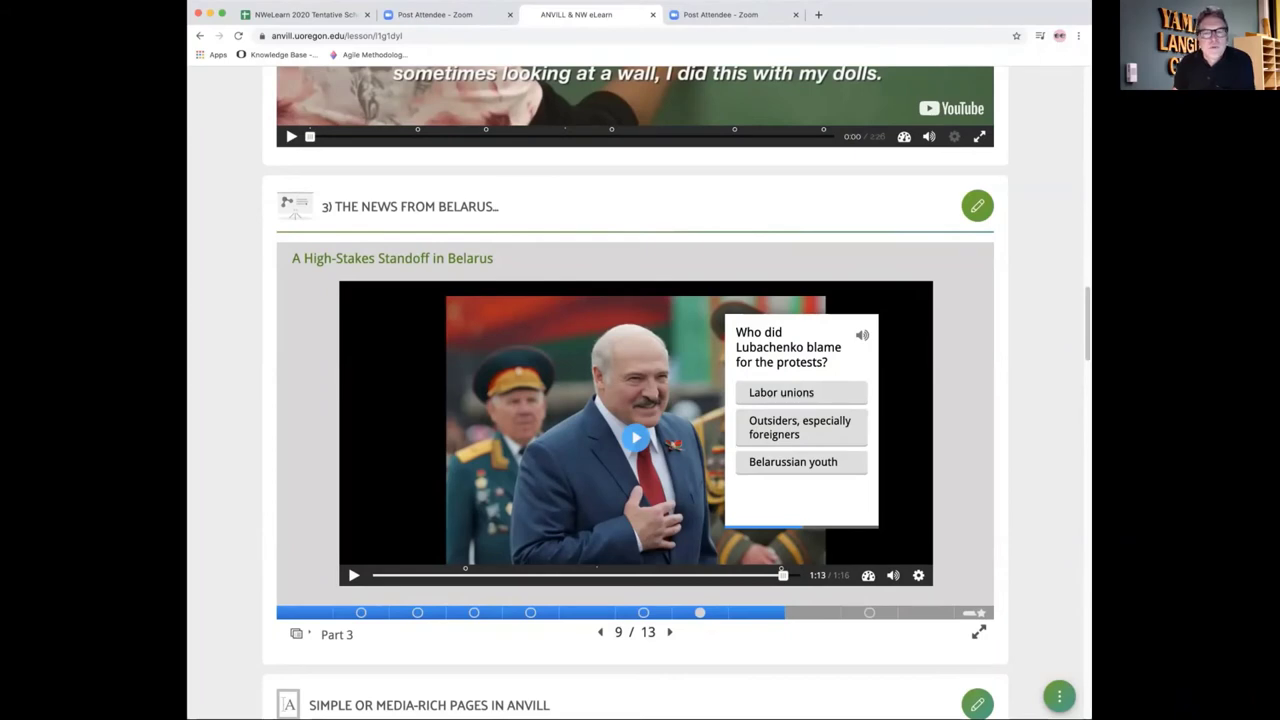
Step: Open the News from Belarus presentation for editing and select the directions text and the headline text on its first slide
left_click(977, 205)
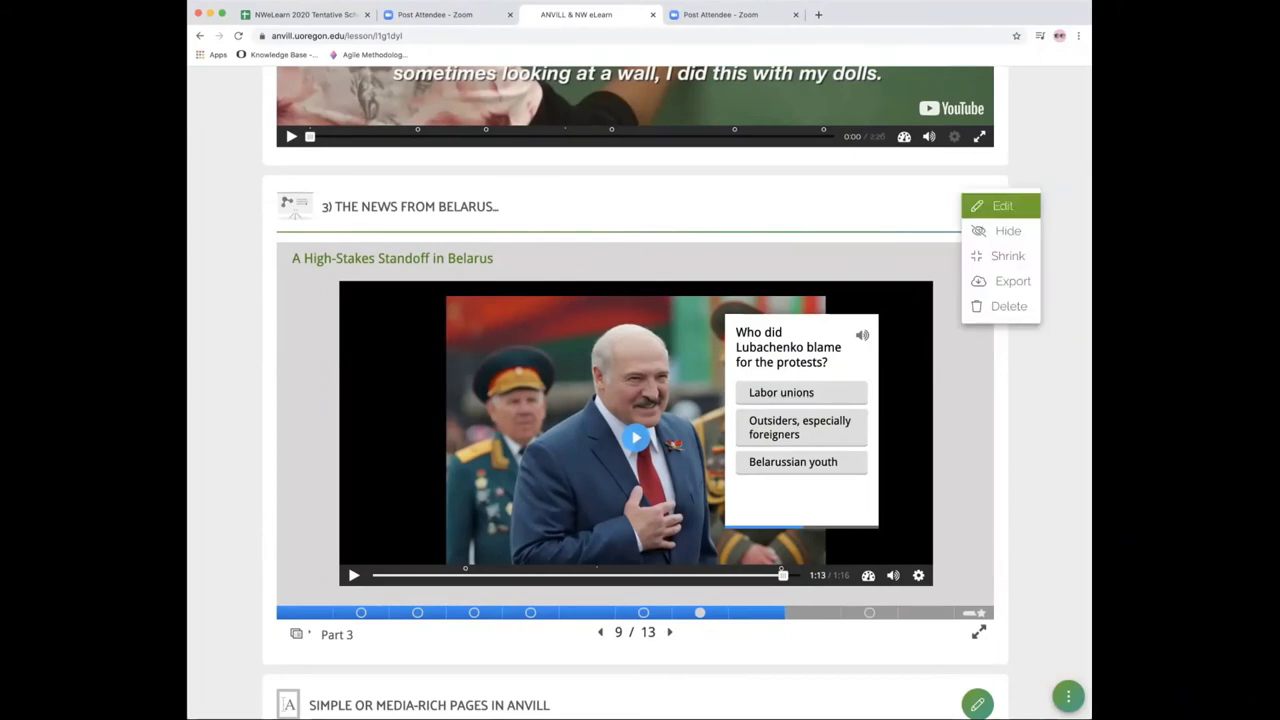
left_click(1000, 206)
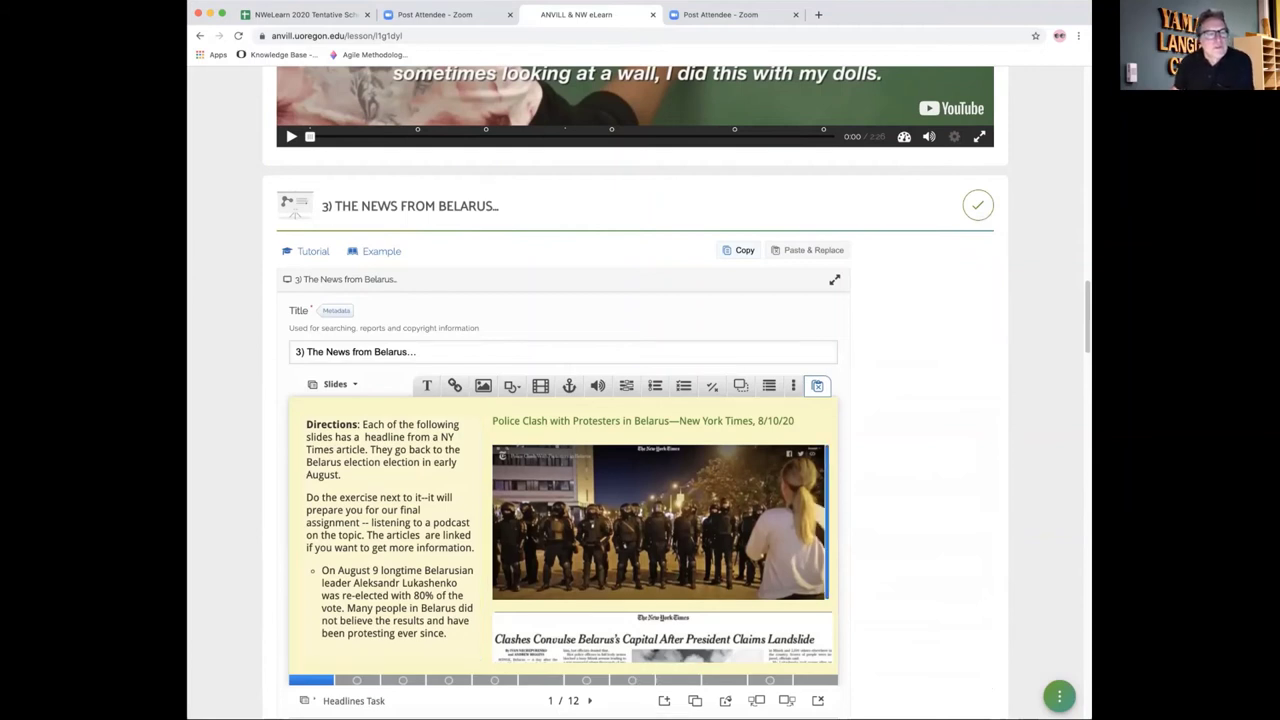
left_click(390, 530)
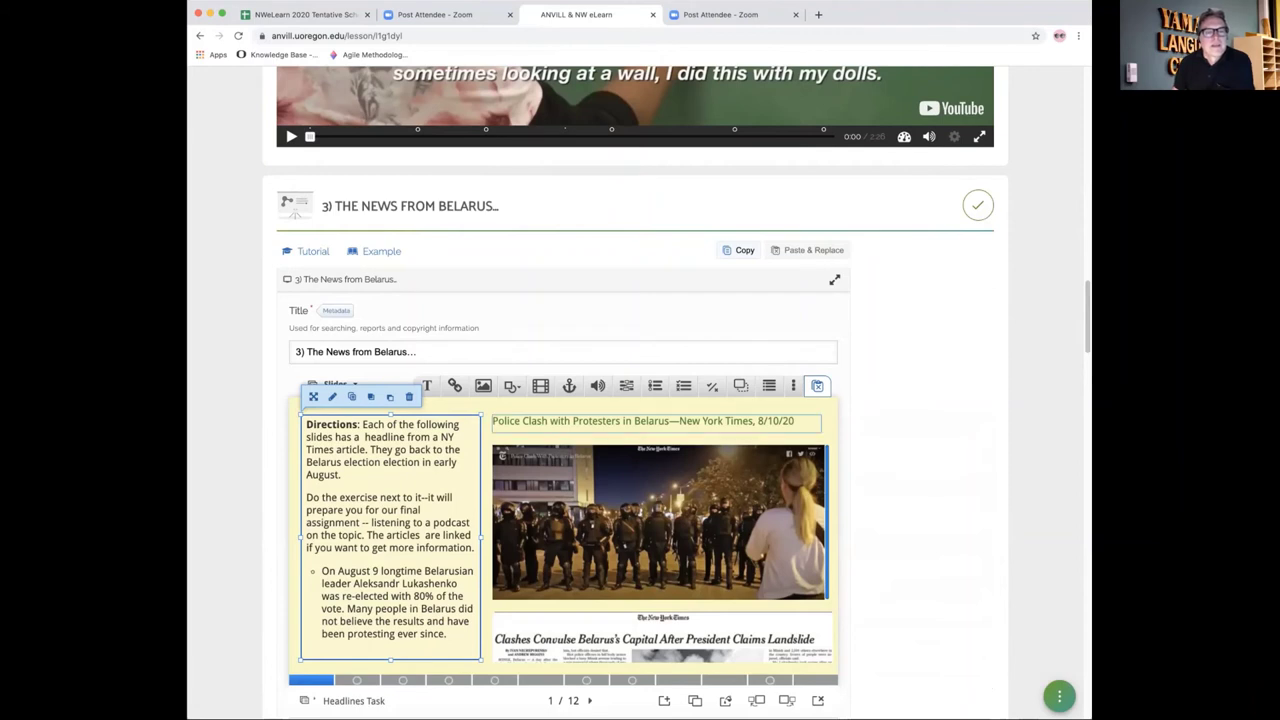
left_click(494, 421)
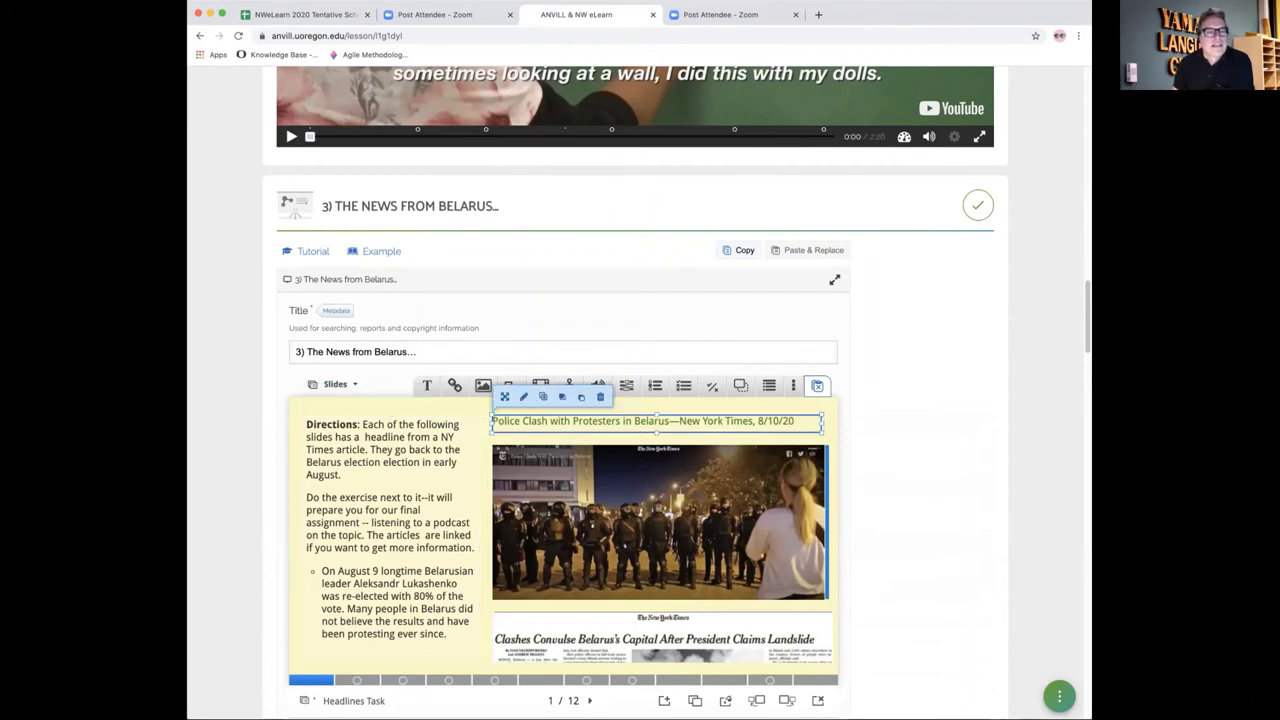
Step: Select the video and newspaper image on the first slide, and open the Source of the Revolt slide's drag-the-words exercise for editing
left_click(520, 460)
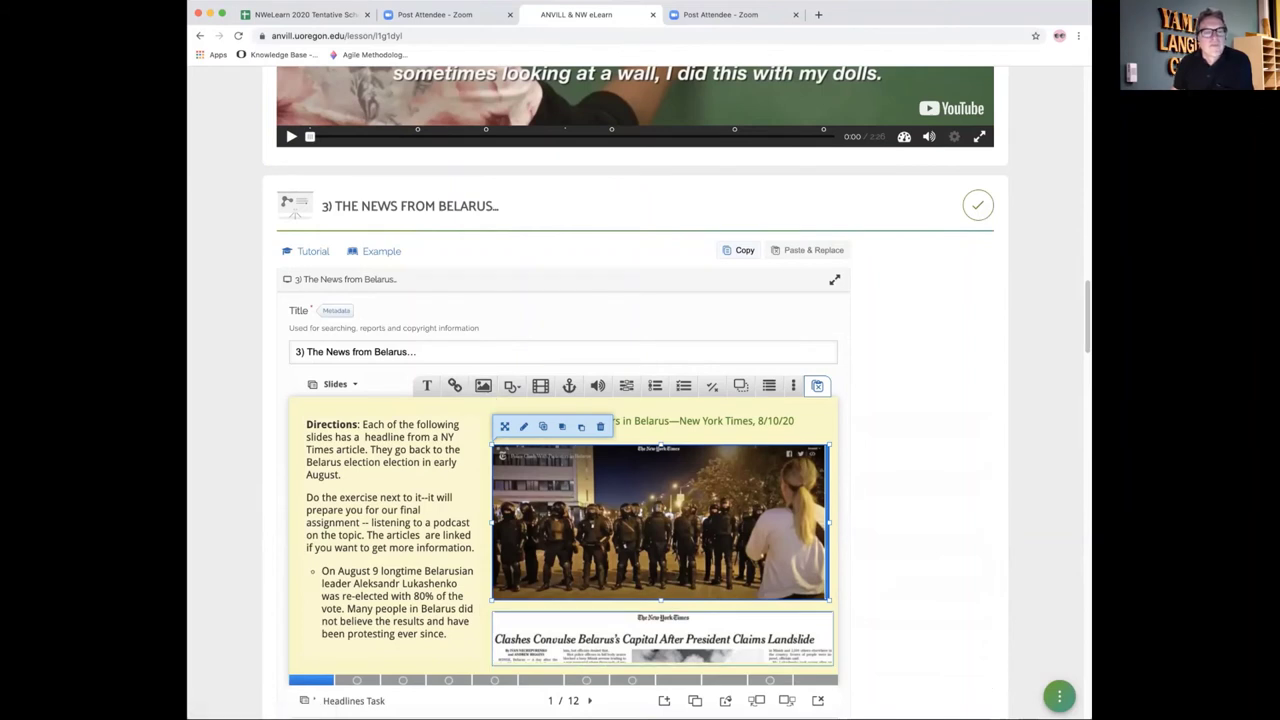
left_click(660, 638)
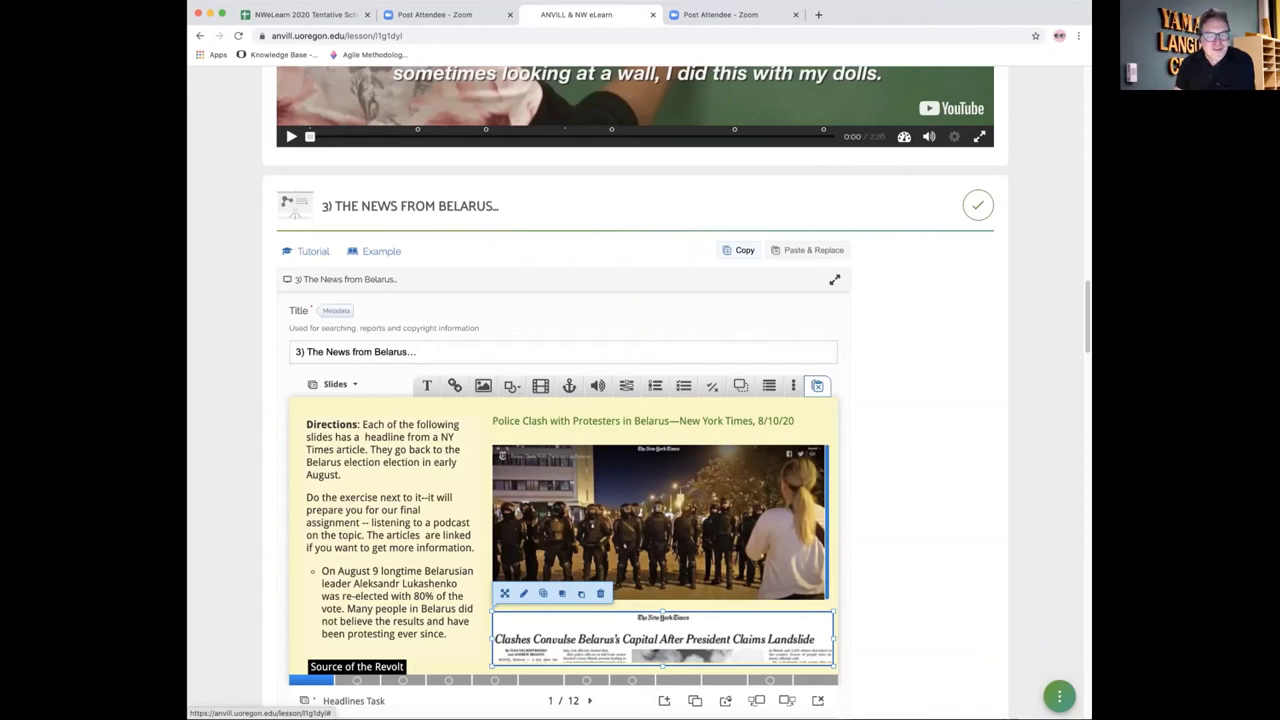
left_click(357, 680)
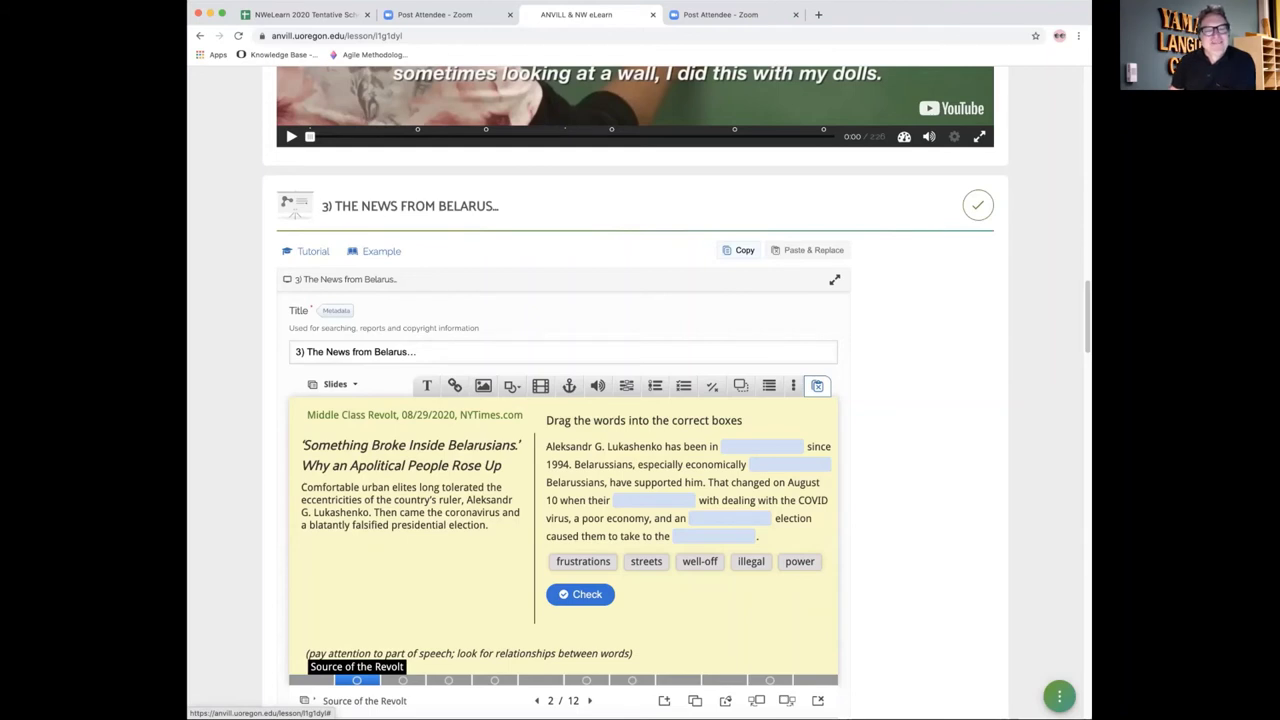
left_click(689, 610)
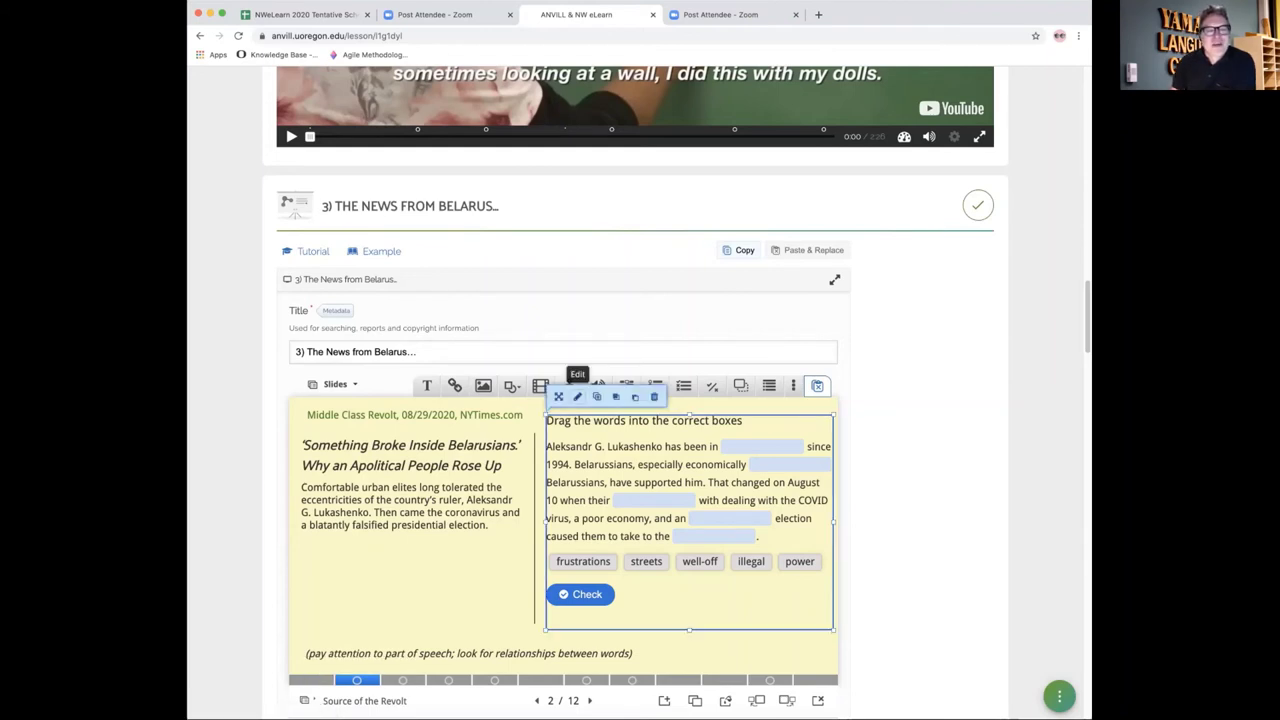
left_click(577, 397)
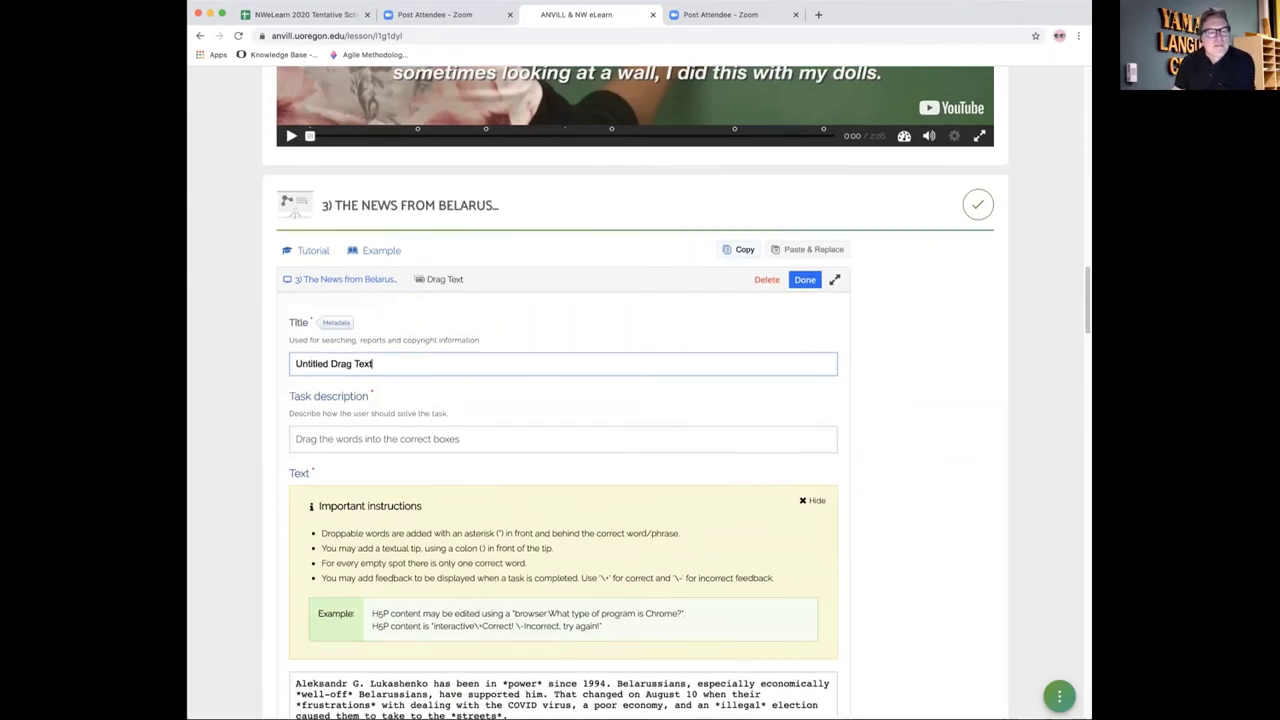
Step: Examine the Drag Text exercise's task description, asterisk-marked text and overall feedback settings, and leave the presentation editor
scroll(635, 400, "down", 3)
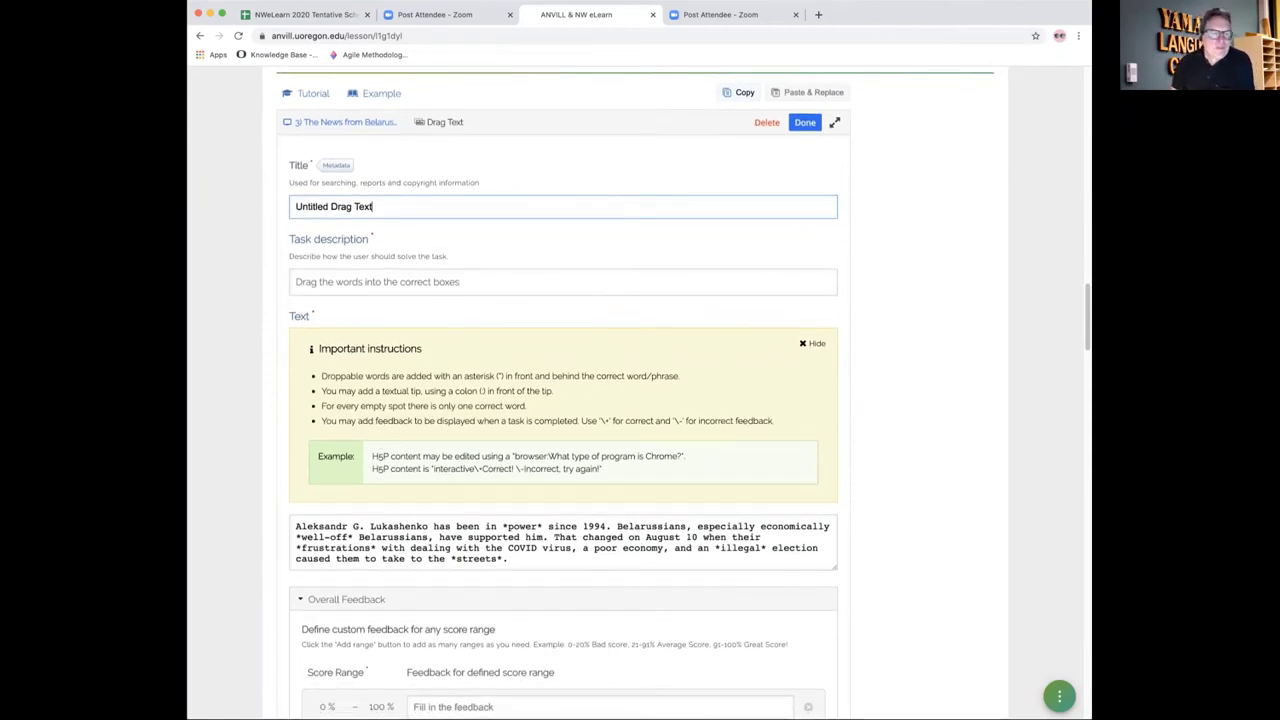
left_click(400, 282)
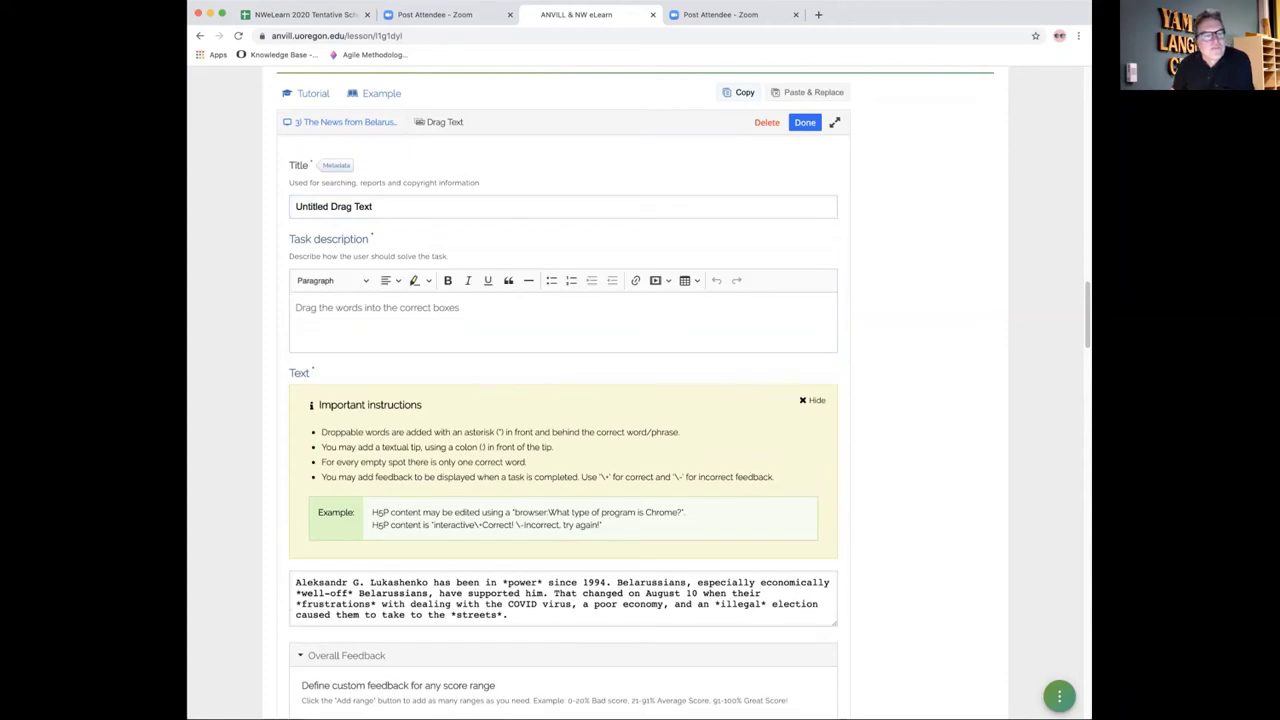
scroll(563, 400, "down", 3)
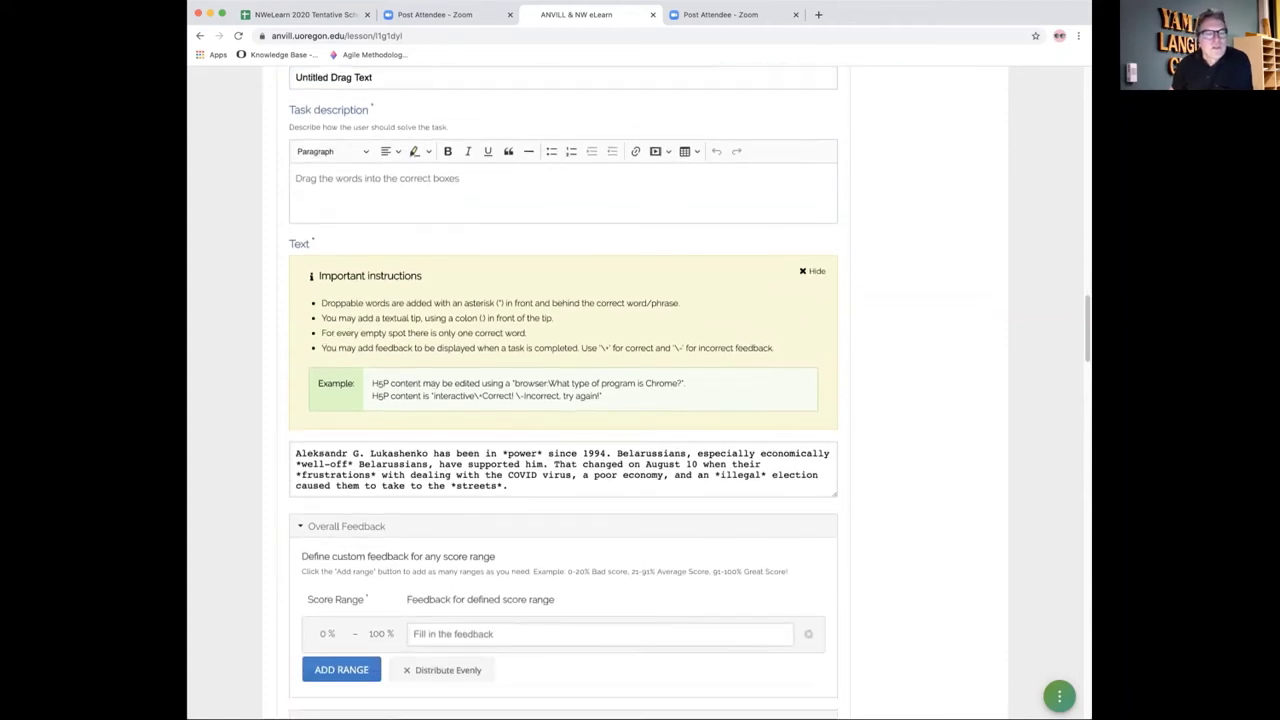
scroll(563, 400, "down", 1)
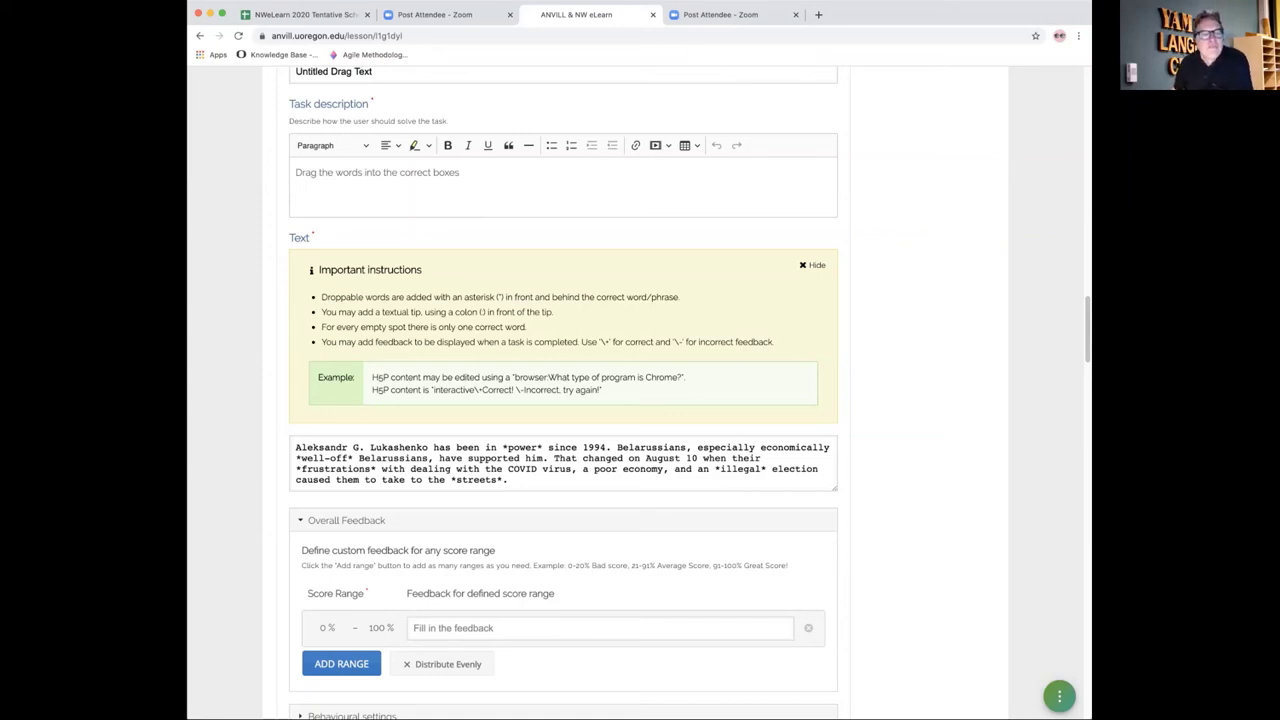
scroll(640, 400, "up", 5)
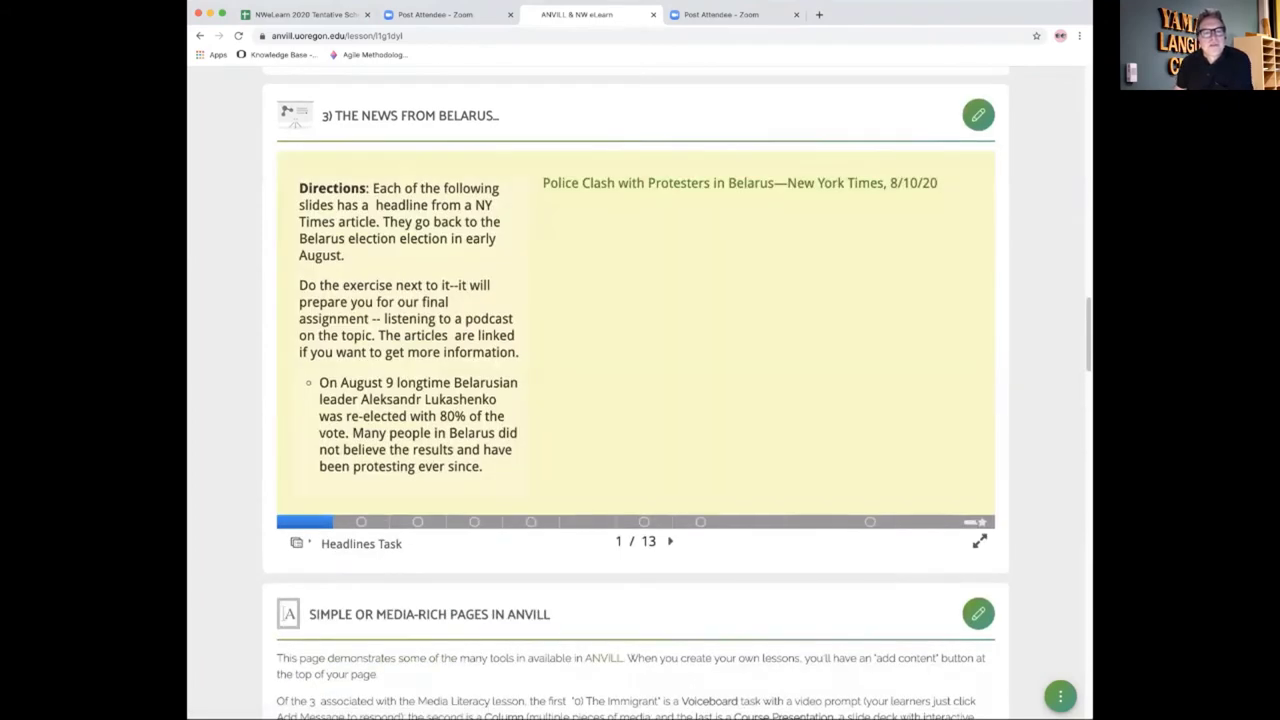
Step: Show the presentation's Source of the Revolt slide and look over the dictation and country music activities further down the lesson
left_click(361, 521)
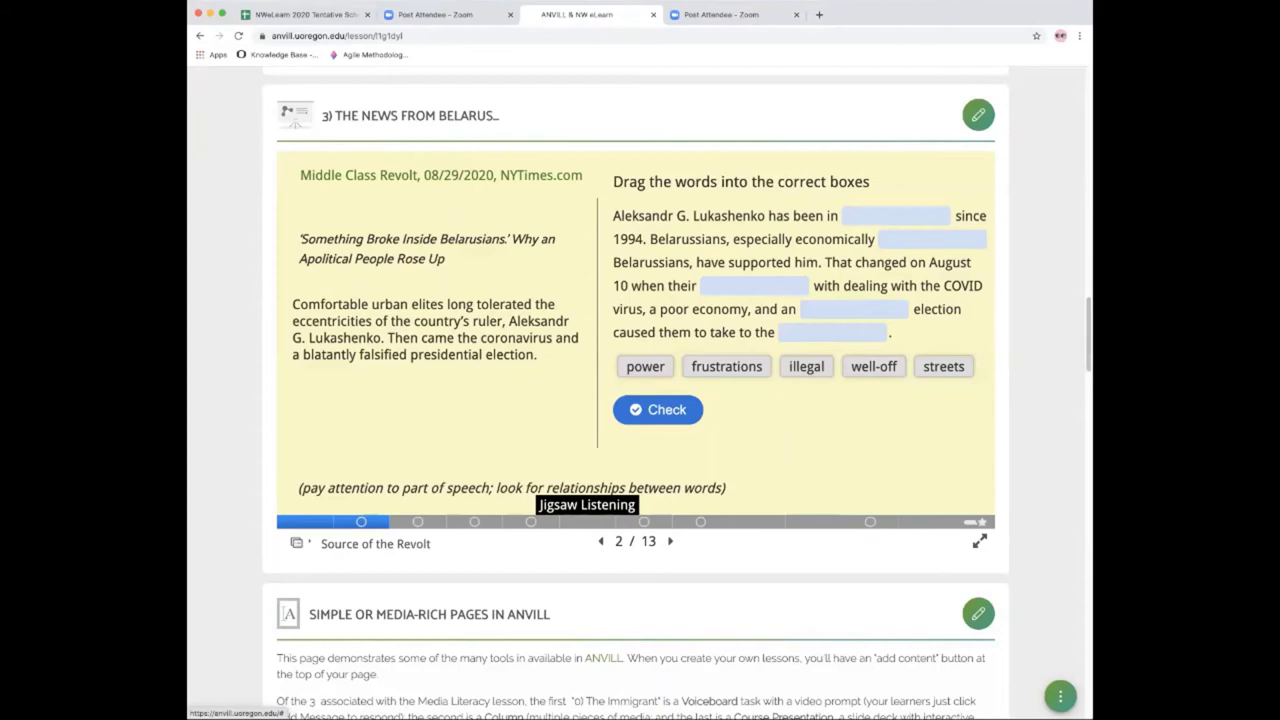
scroll(587, 520, "down", 4)
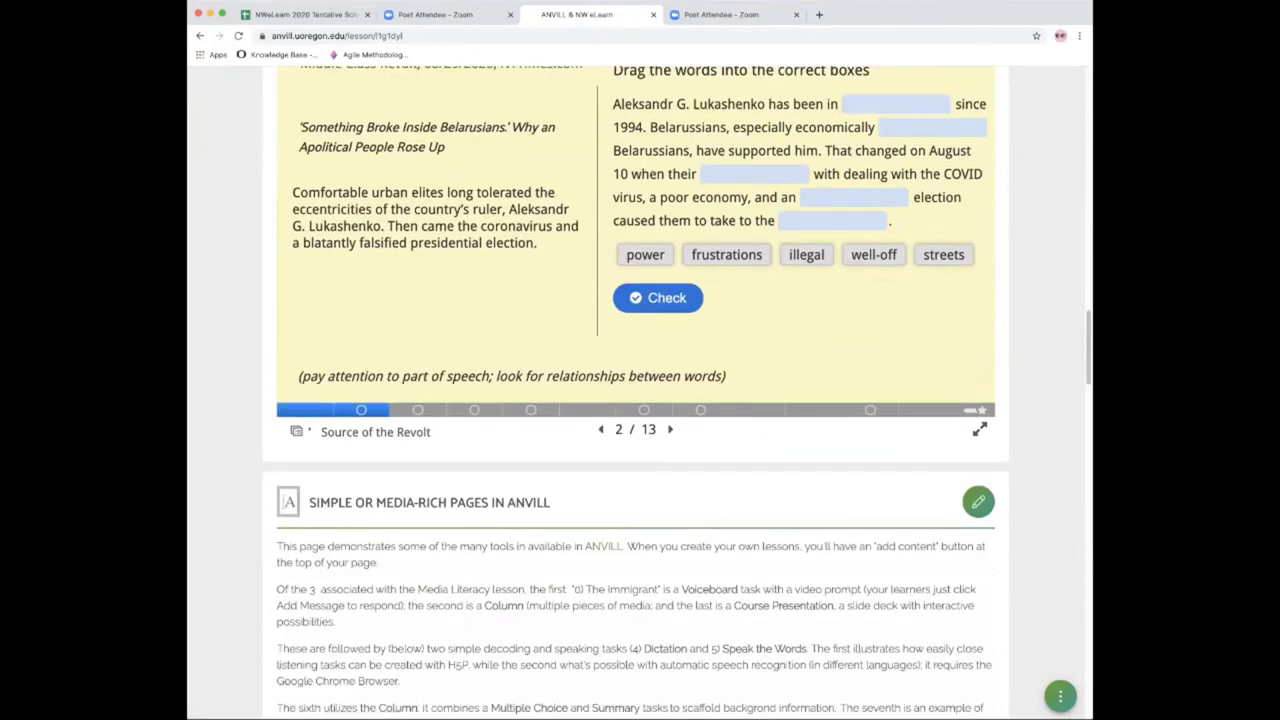
scroll(597, 78, "down", 7)
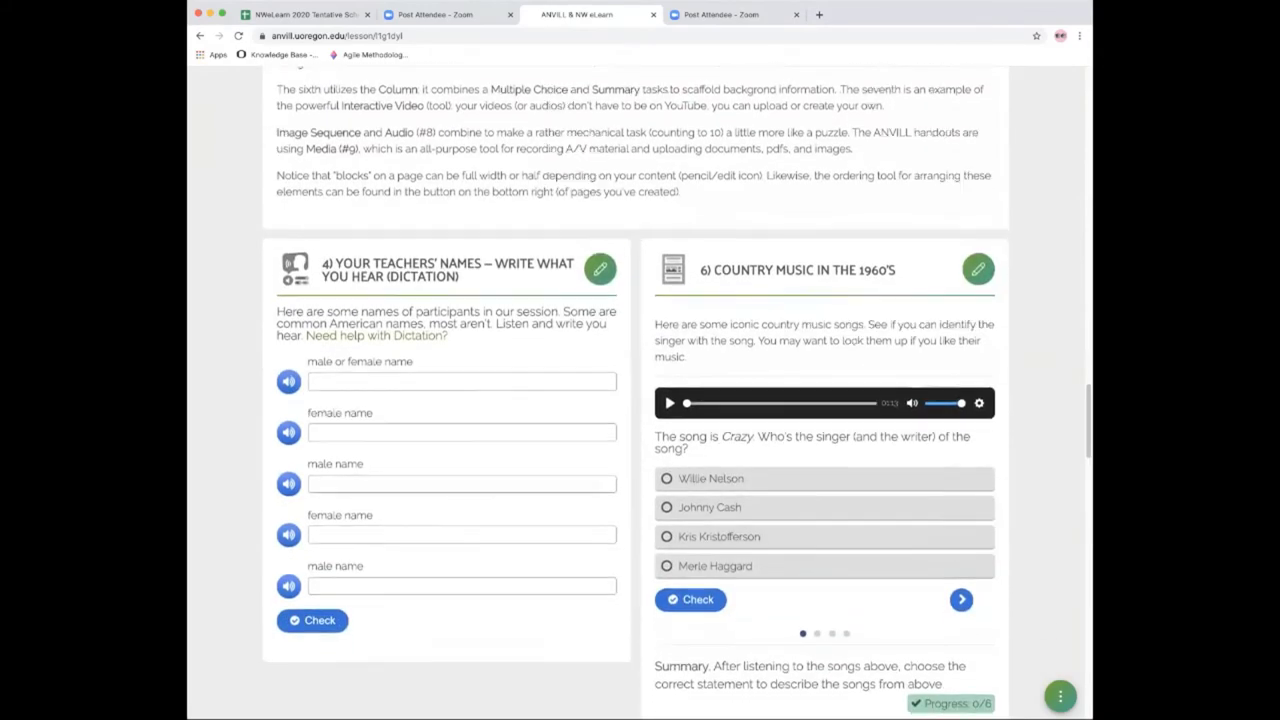
scroll(635, 392, "down", 1)
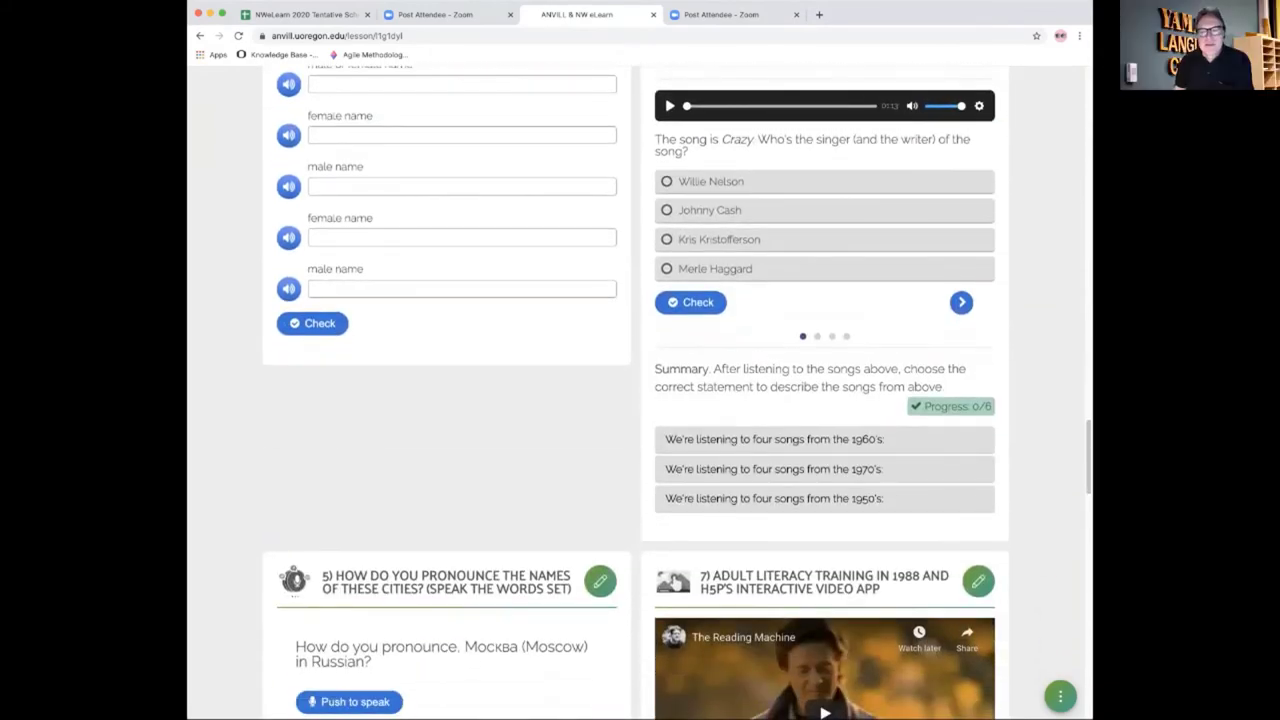
scroll(673, 581, "up", 10)
scroll(636, 400, "up", 3)
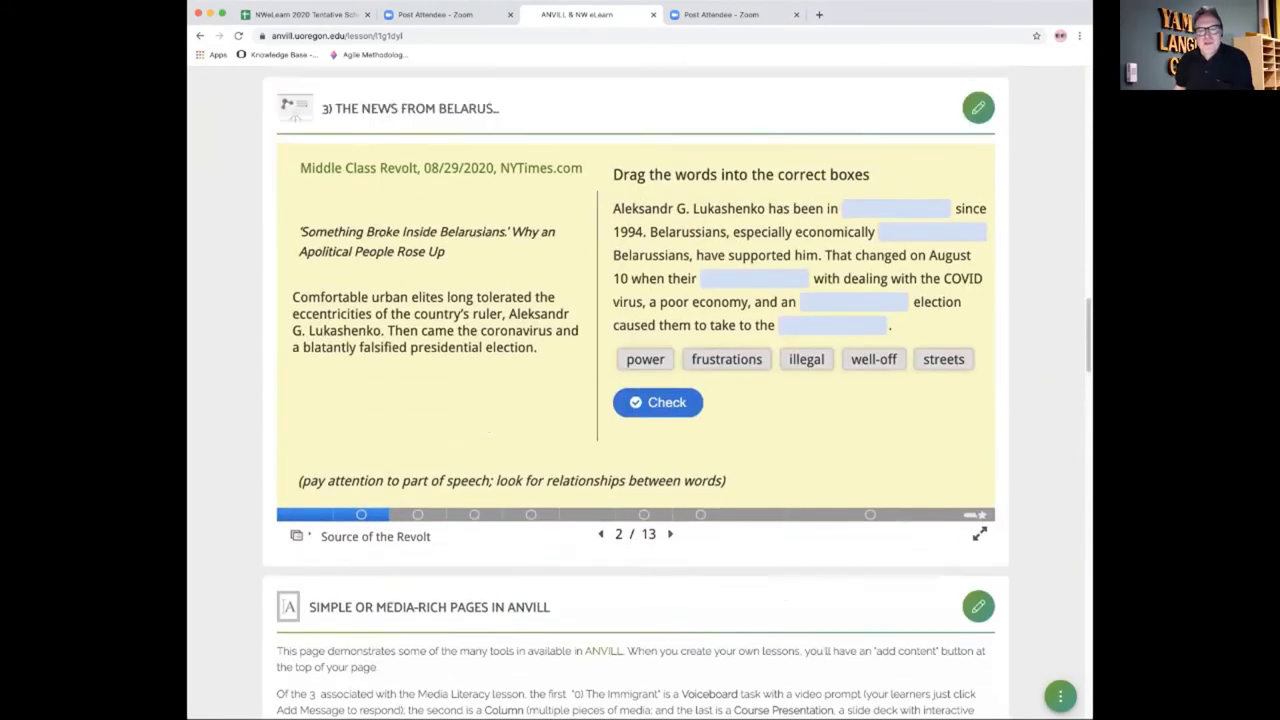
Step: Open the lesson's outcomes and view the overview charts and the results by users
left_click(1060, 695)
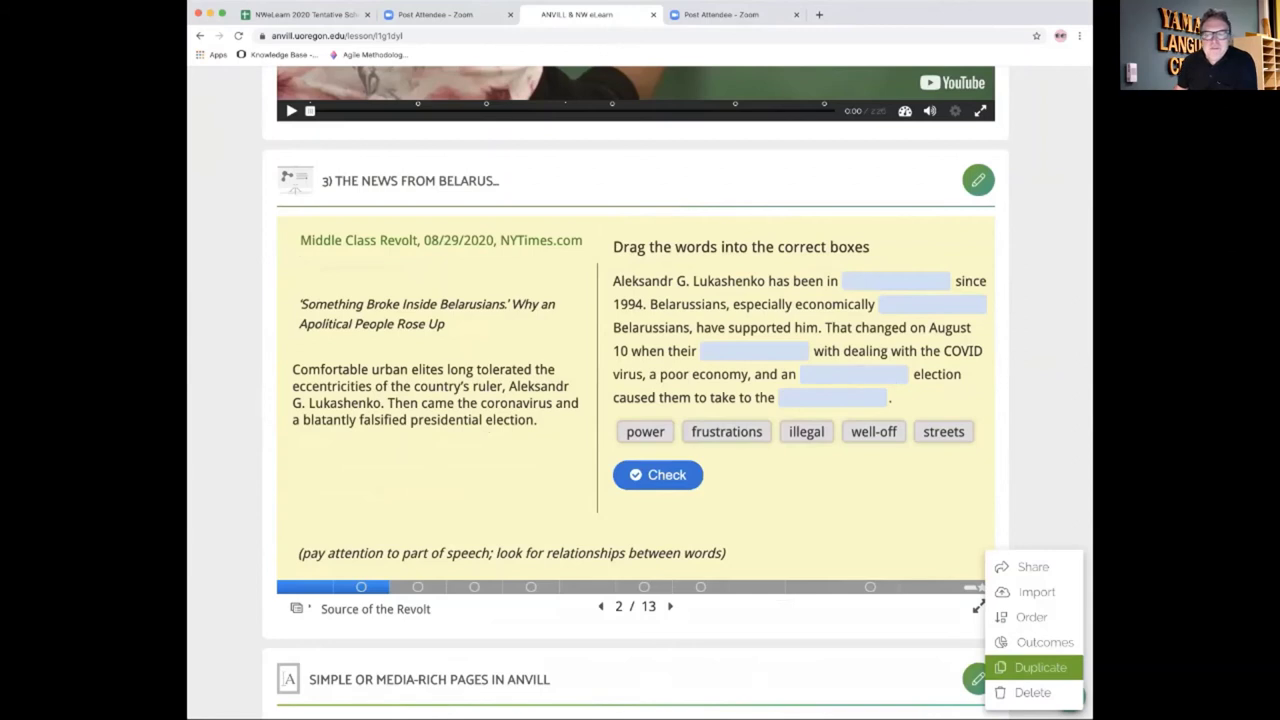
left_click(1040, 667)
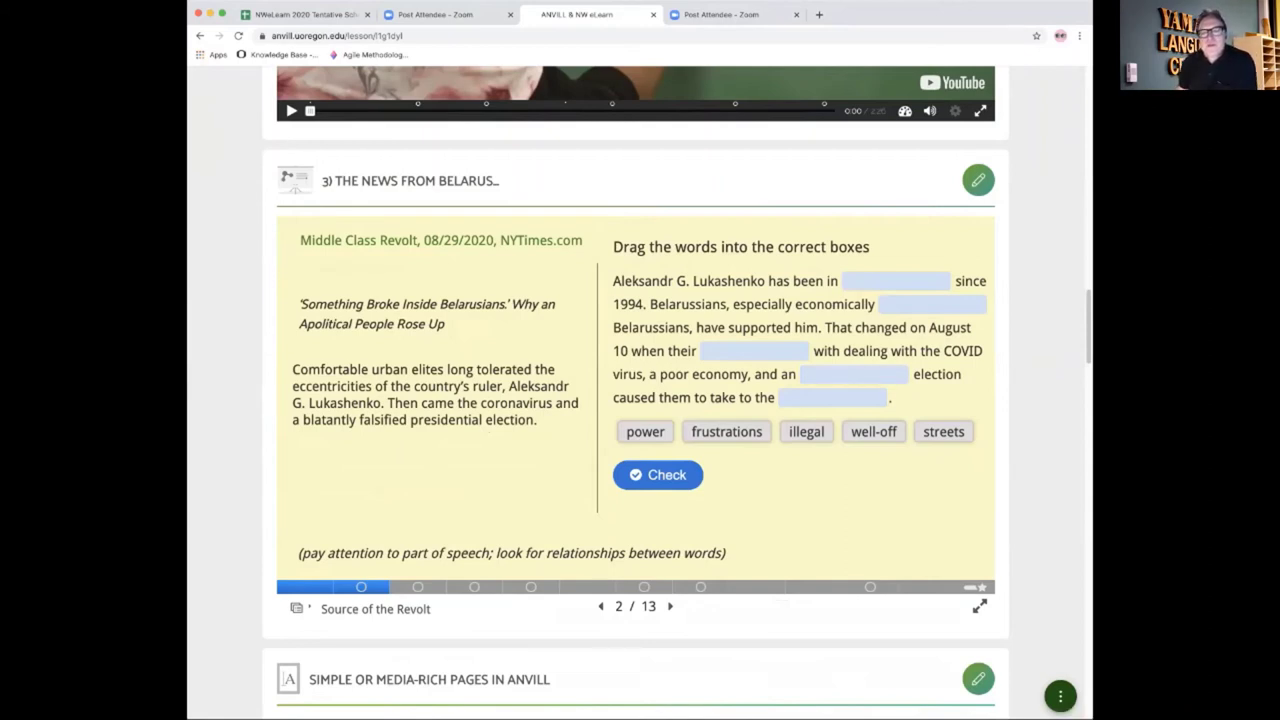
left_click(1060, 695)
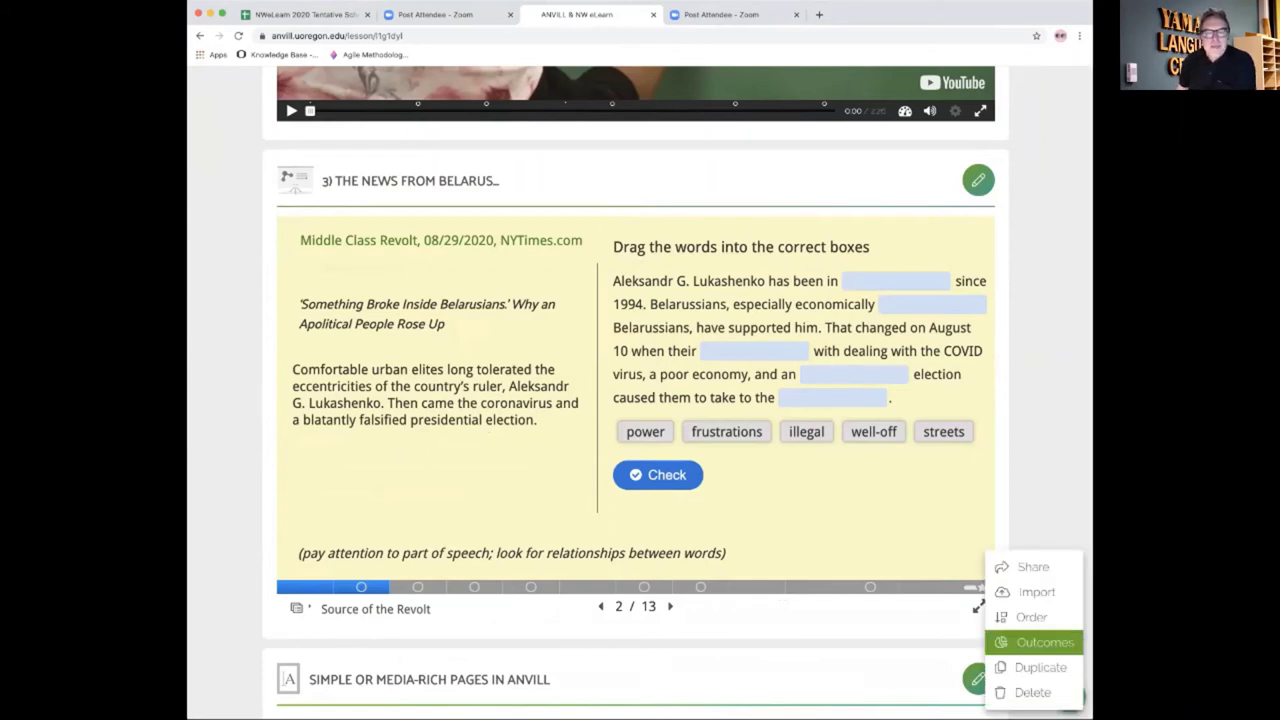
left_click(1044, 642)
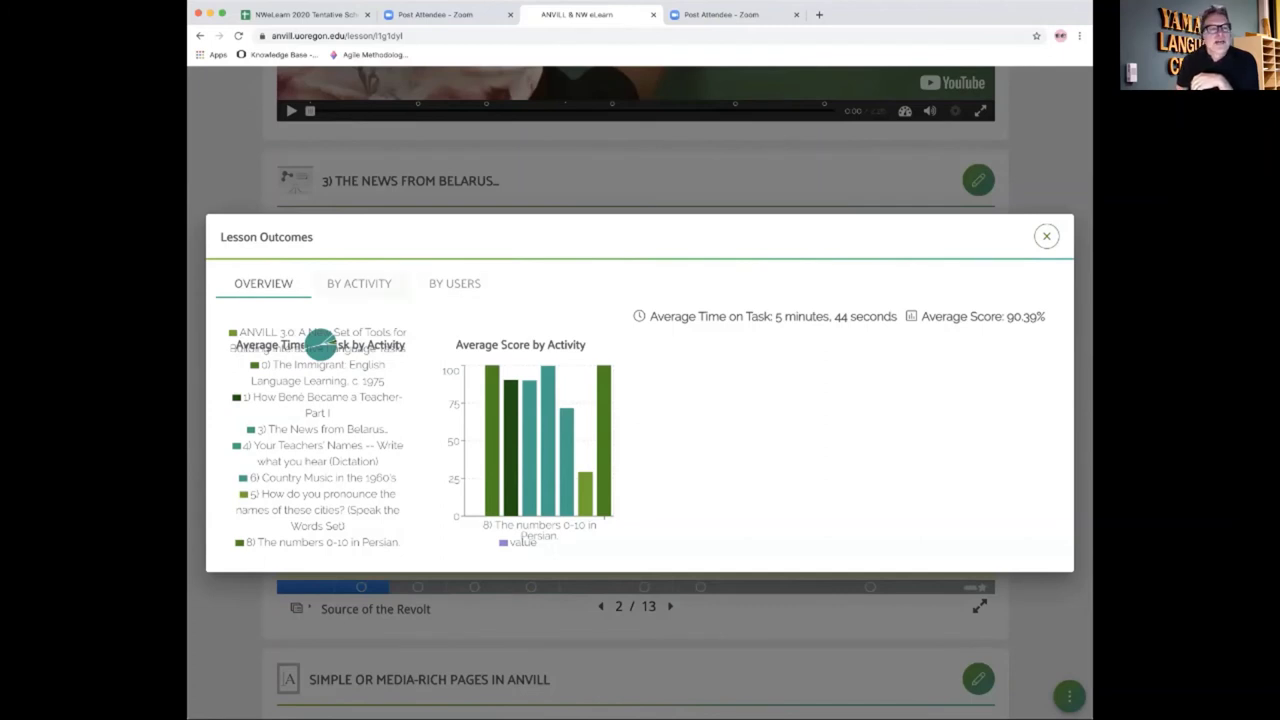
left_click(454, 283)
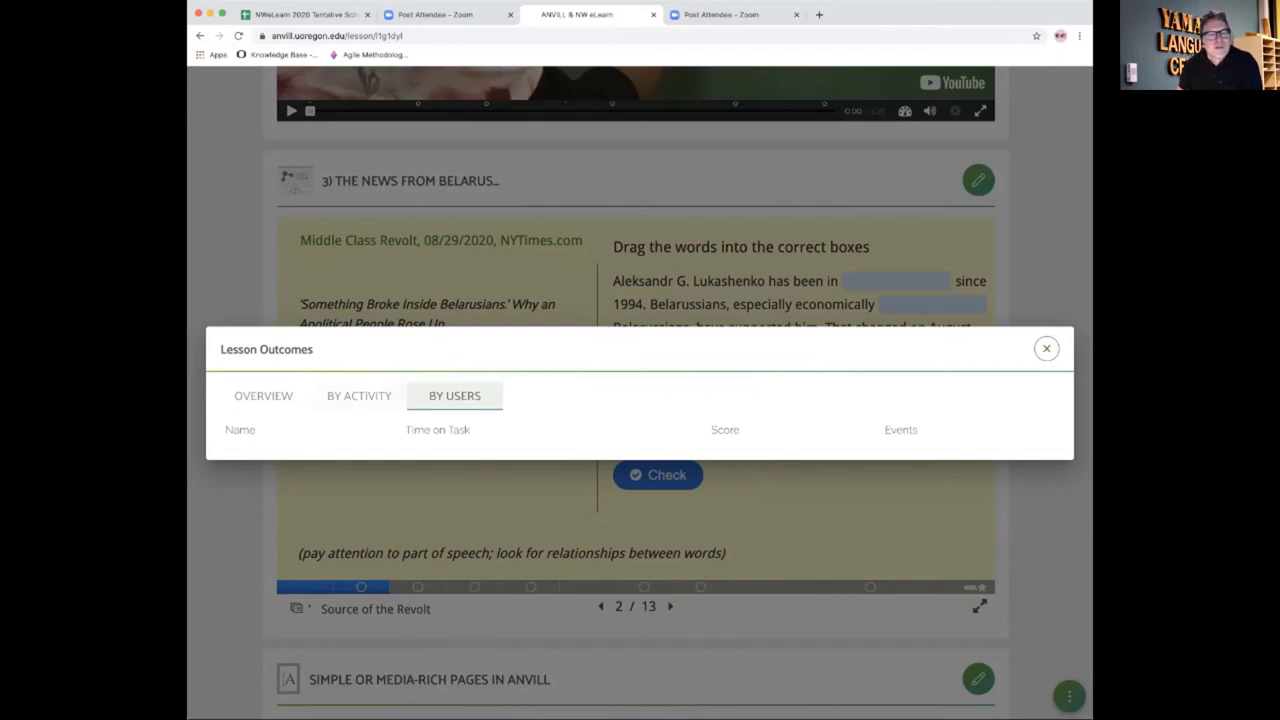
Step: View the outcomes by activity, expand the results of activity 1 and The News from Belarus, and return to the overview before closing
left_click(359, 395)
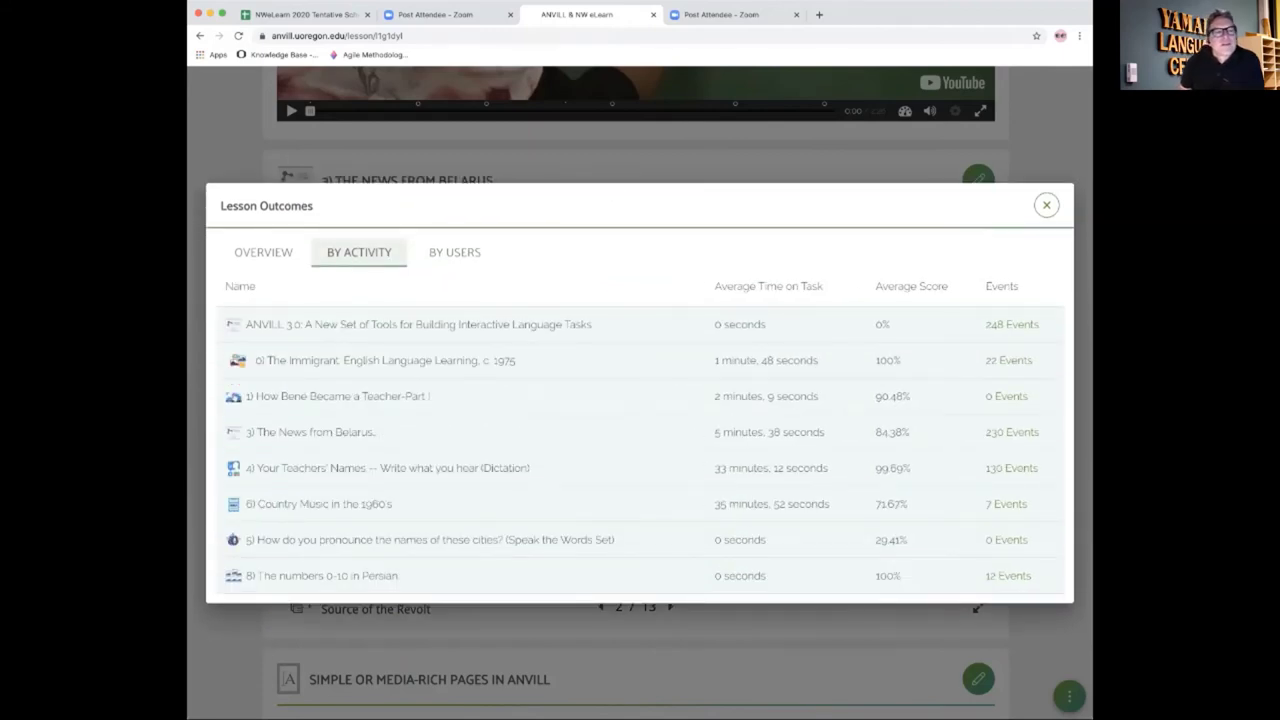
left_click(337, 396)
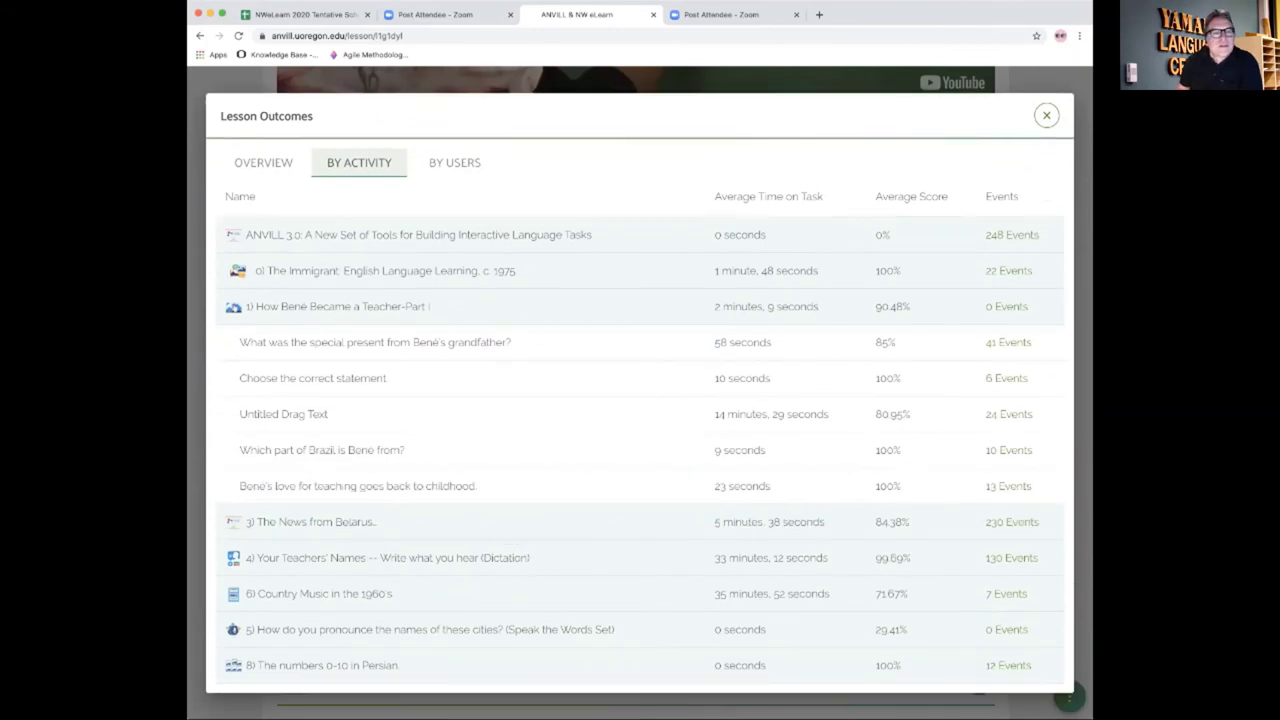
left_click(310, 521)
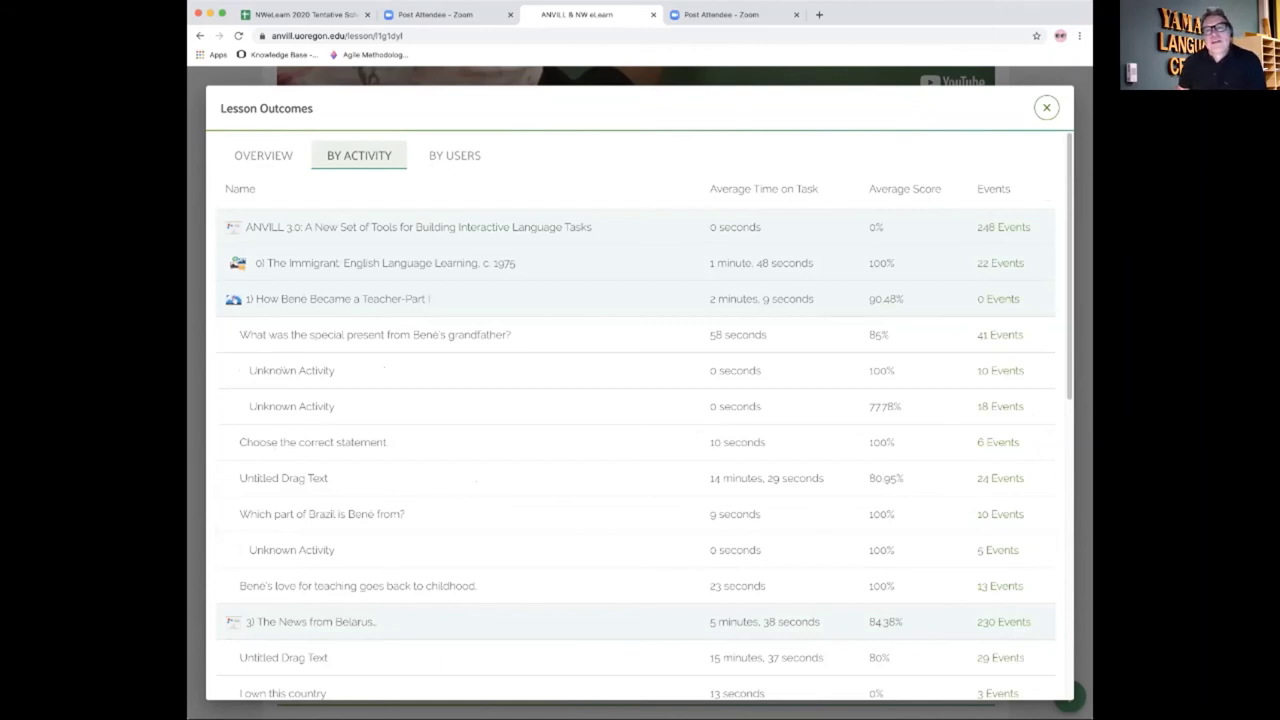
scroll(644, 415, "down", 1)
scroll(636, 415, "down", 1)
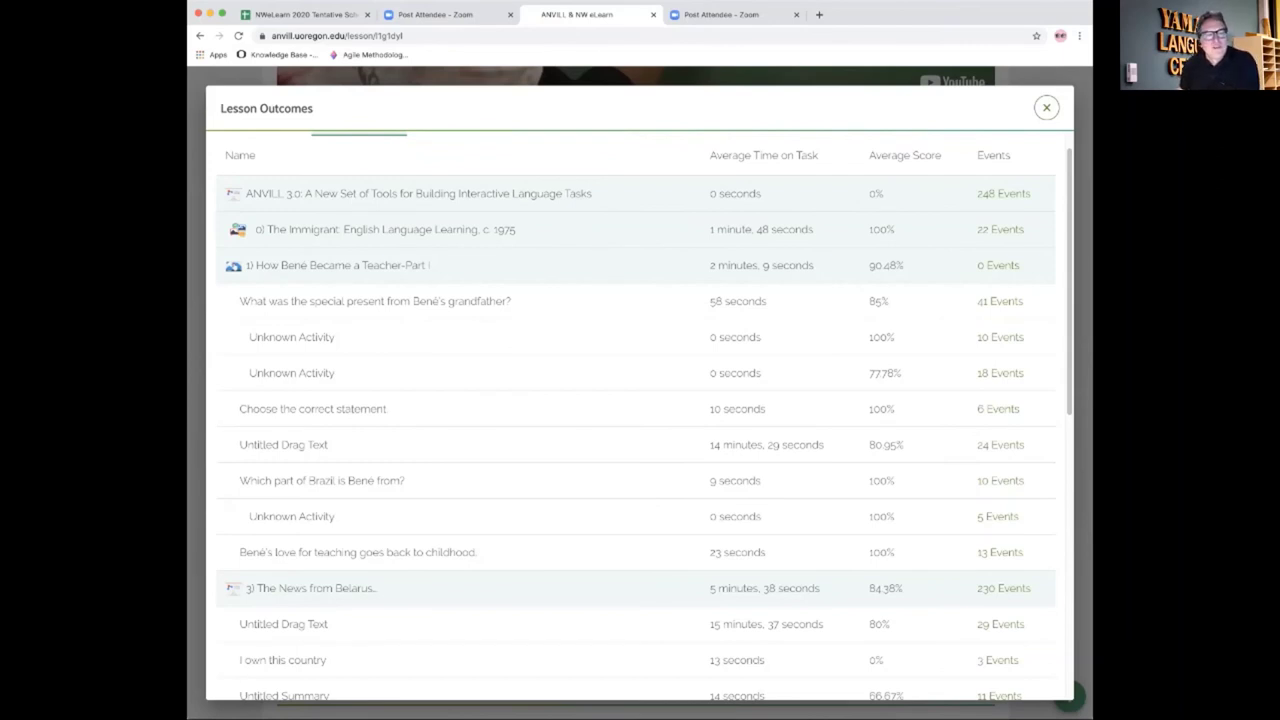
scroll(640, 415, "down", 1)
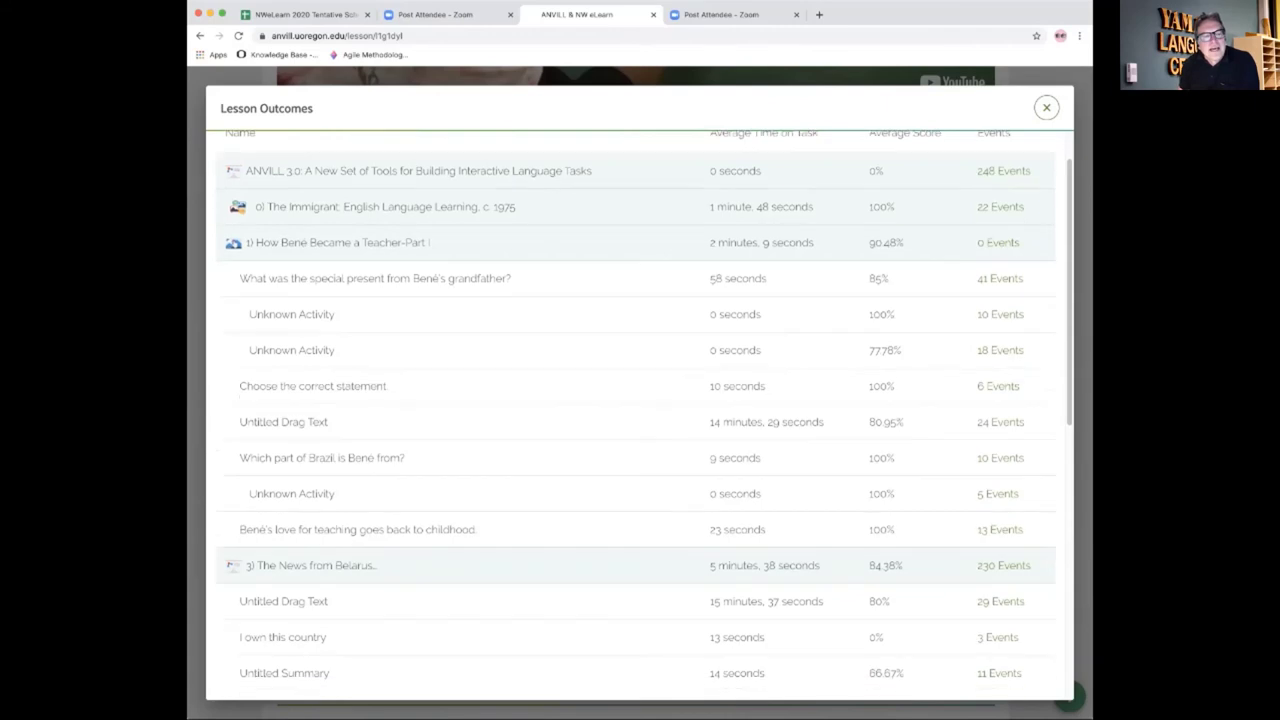
scroll(640, 415, "up", 2)
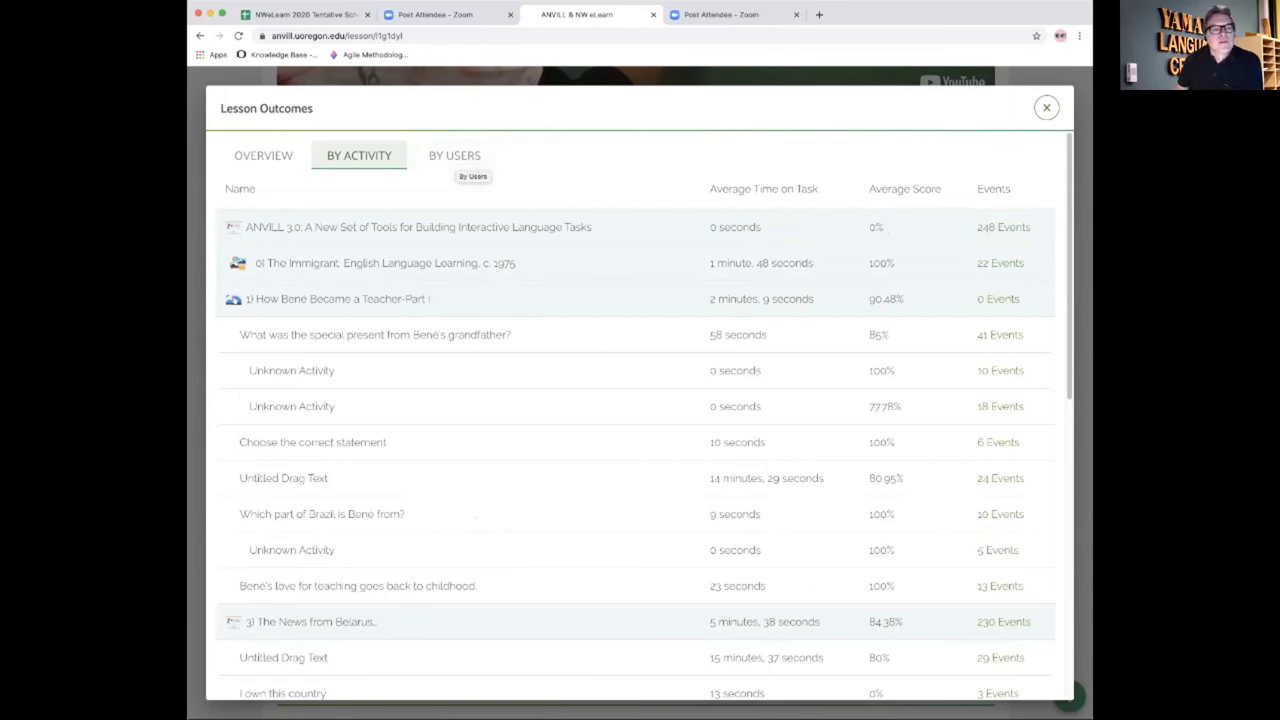
left_click(263, 155)
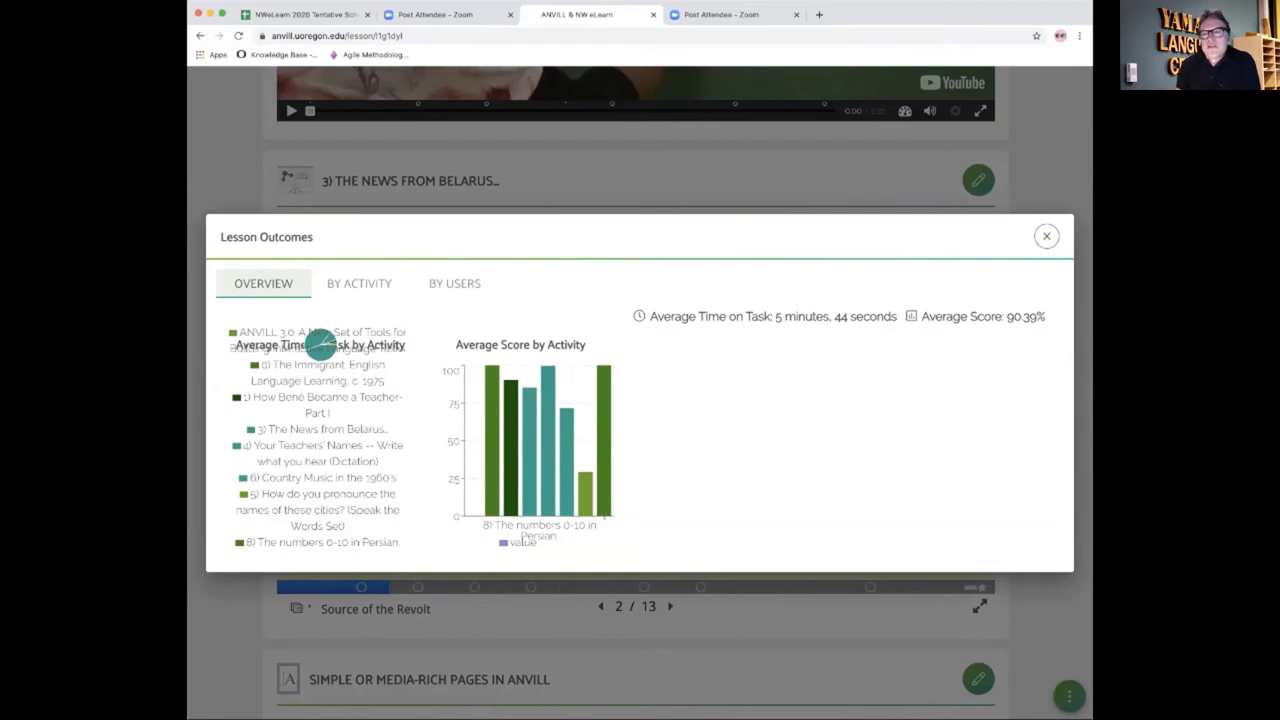
key("Escape")
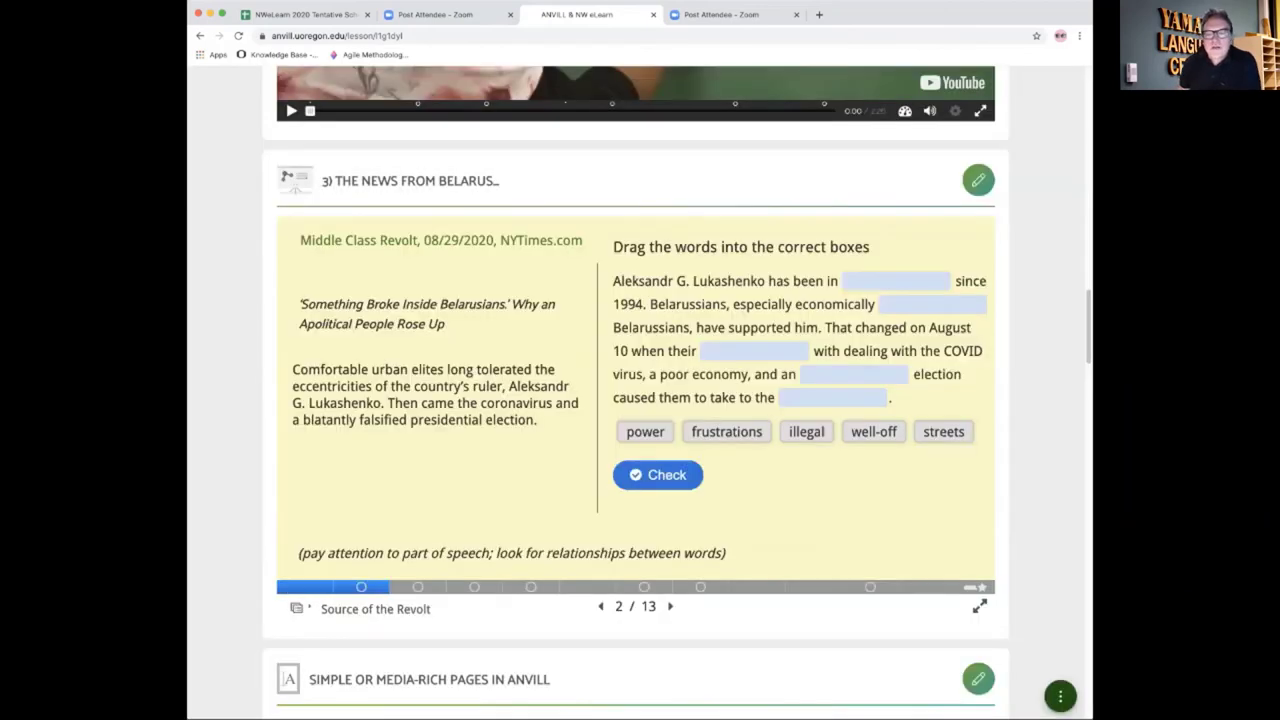
Step: View the lesson's sharing options, including the share link and the e-mail invitation field, and close them without inviting anyone
left_click(1060, 695)
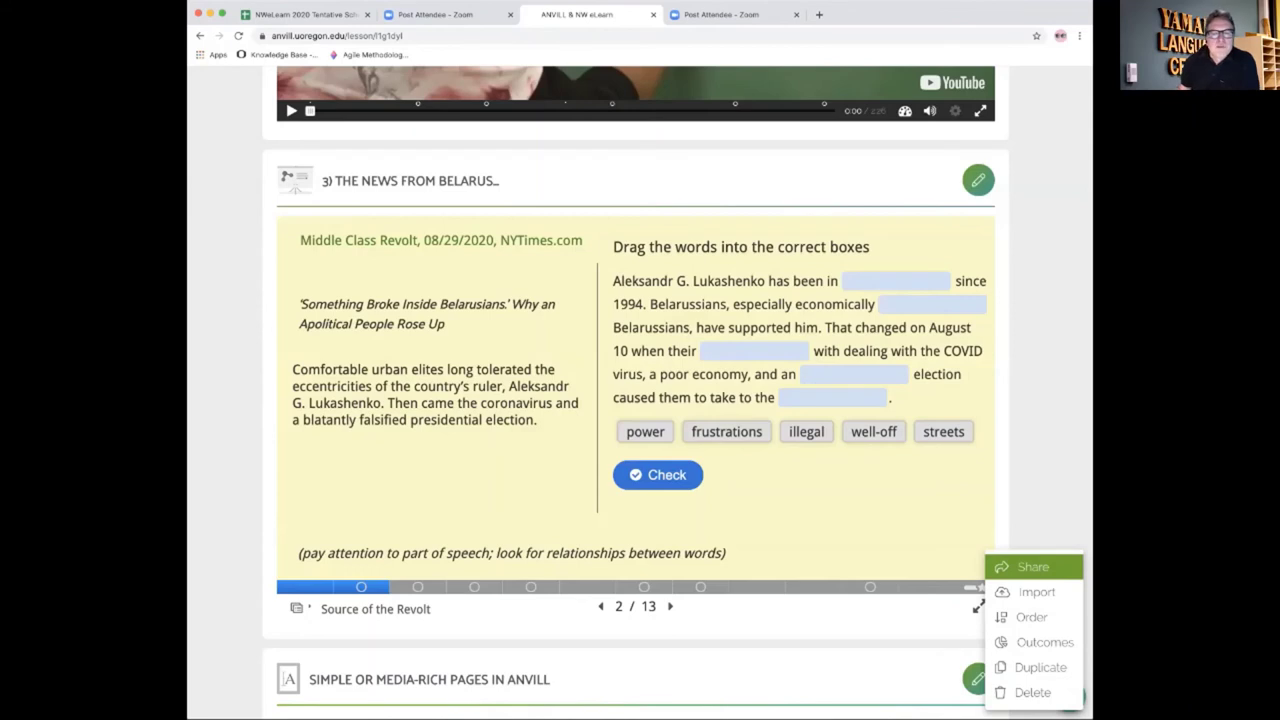
left_click(1030, 567)
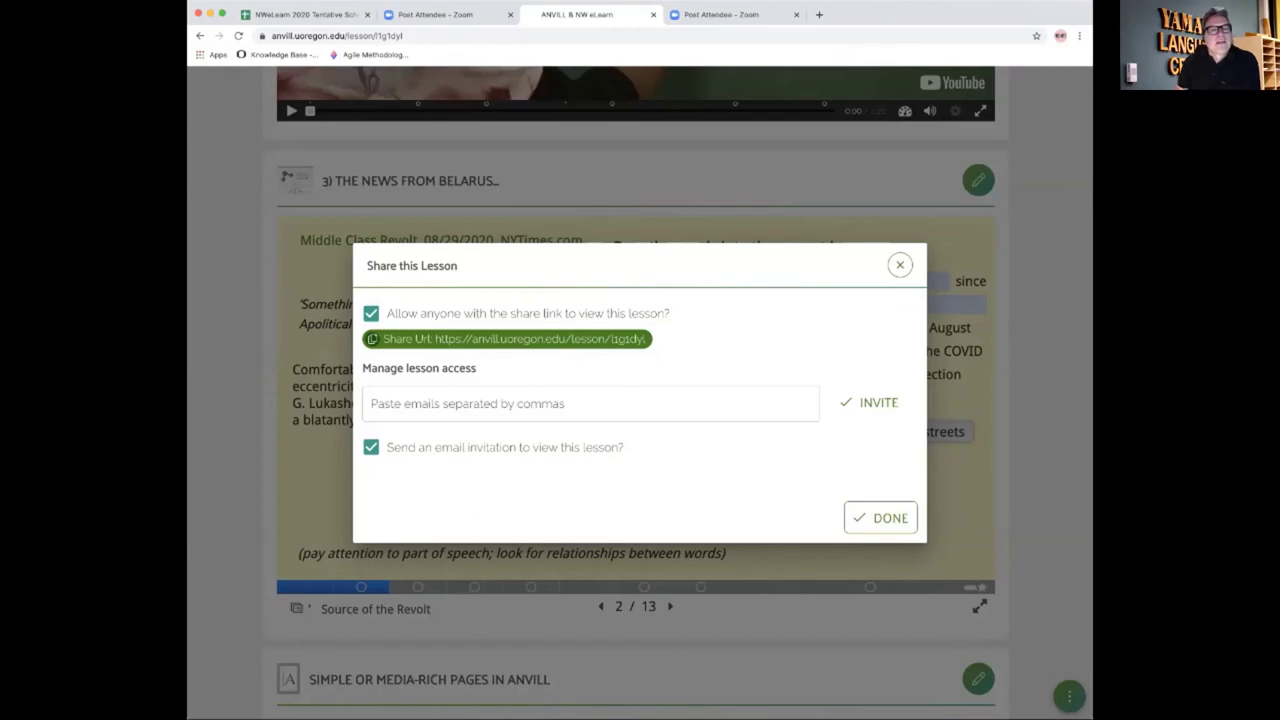
left_click(590, 403)
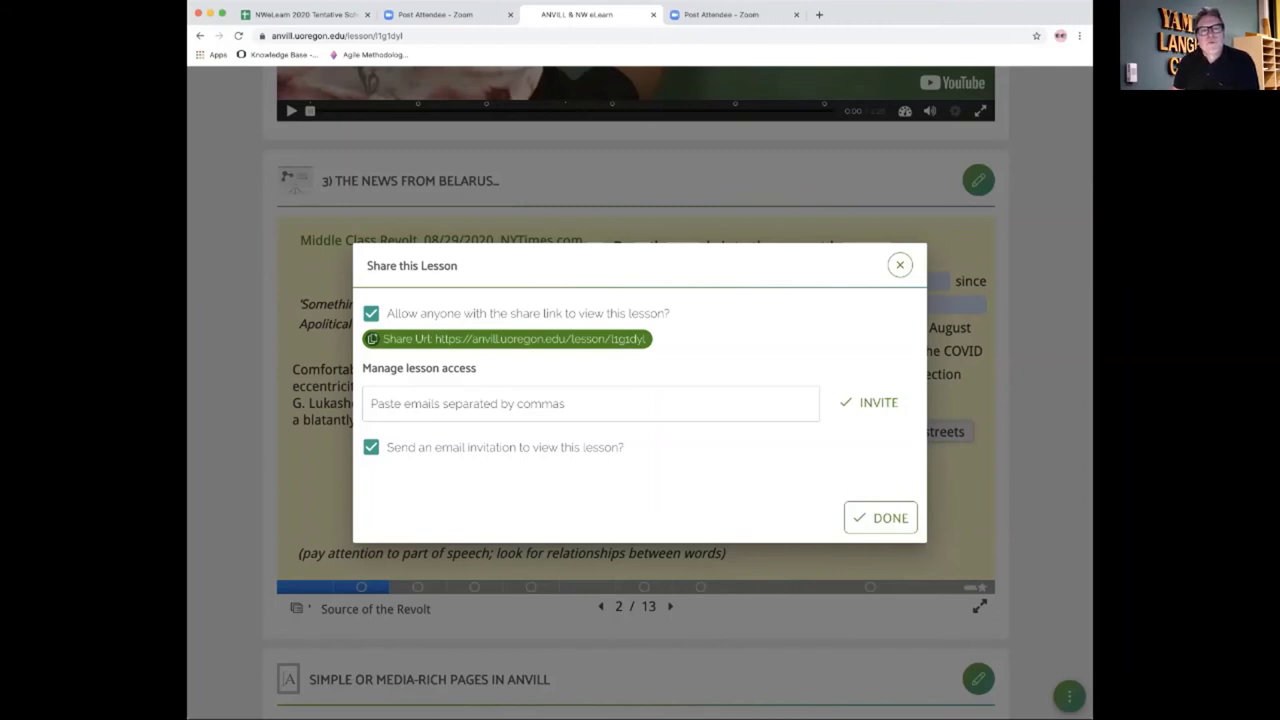
key("Escape")
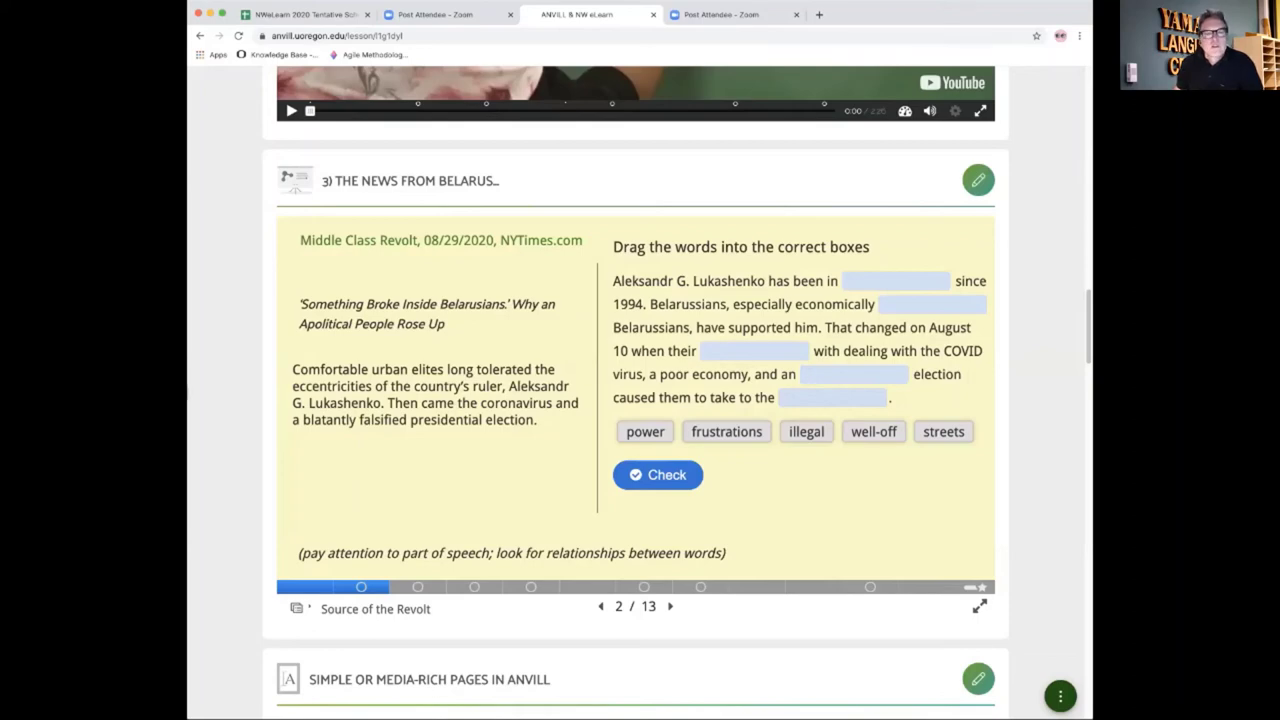
Step: Look over the Simple or Media-Rich Pages in ANVILL text block below the News from Belarus presentation
scroll(640, 400, "down", 5)
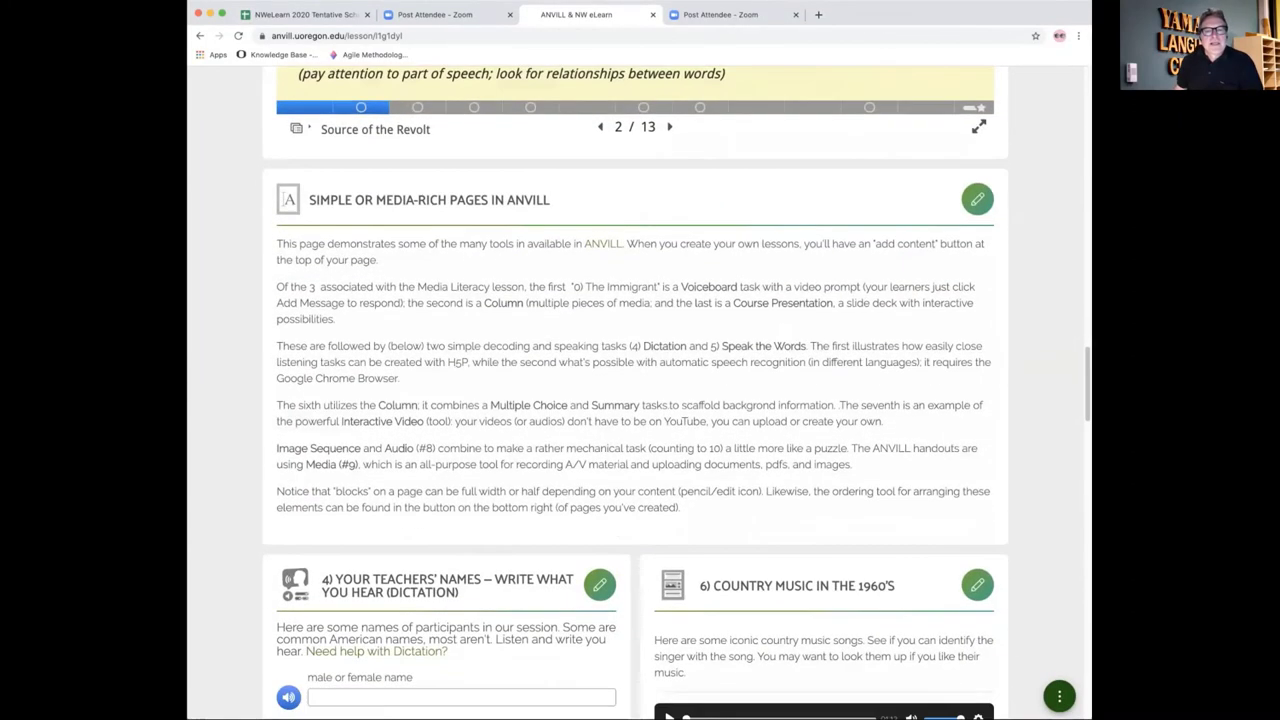
scroll(640, 400, "down", 1)
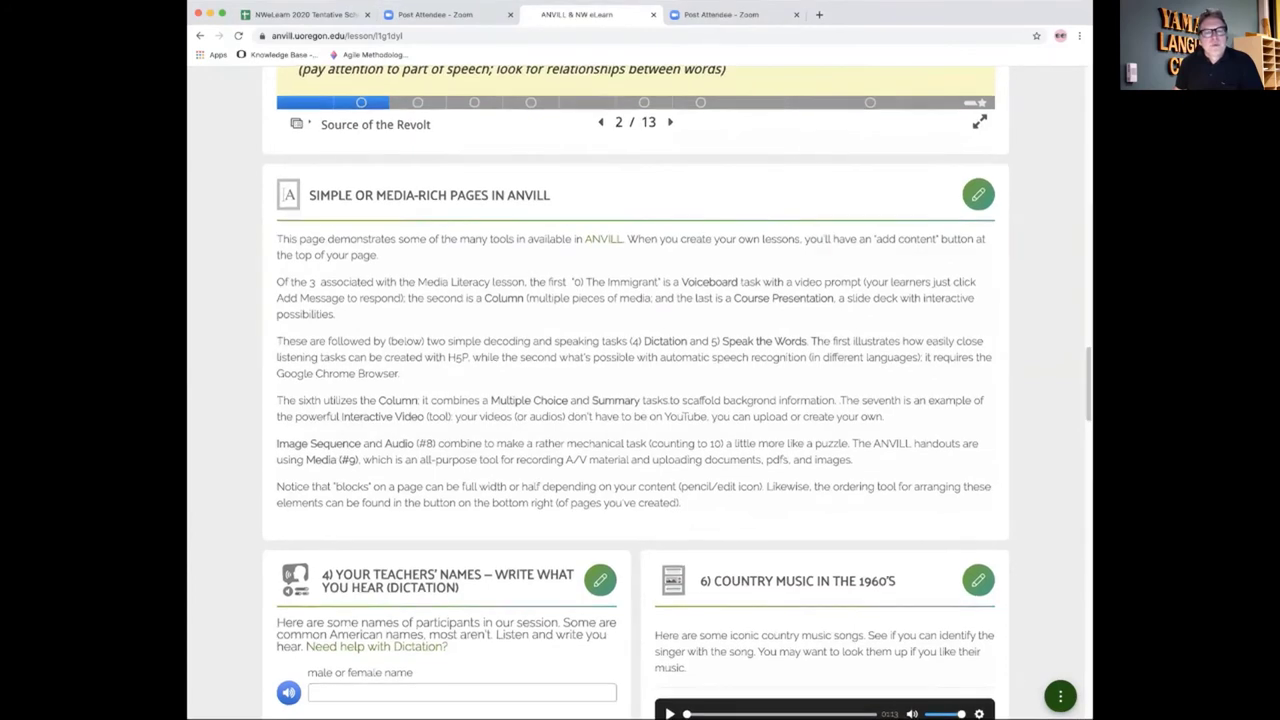
scroll(636, 392, "down", 1)
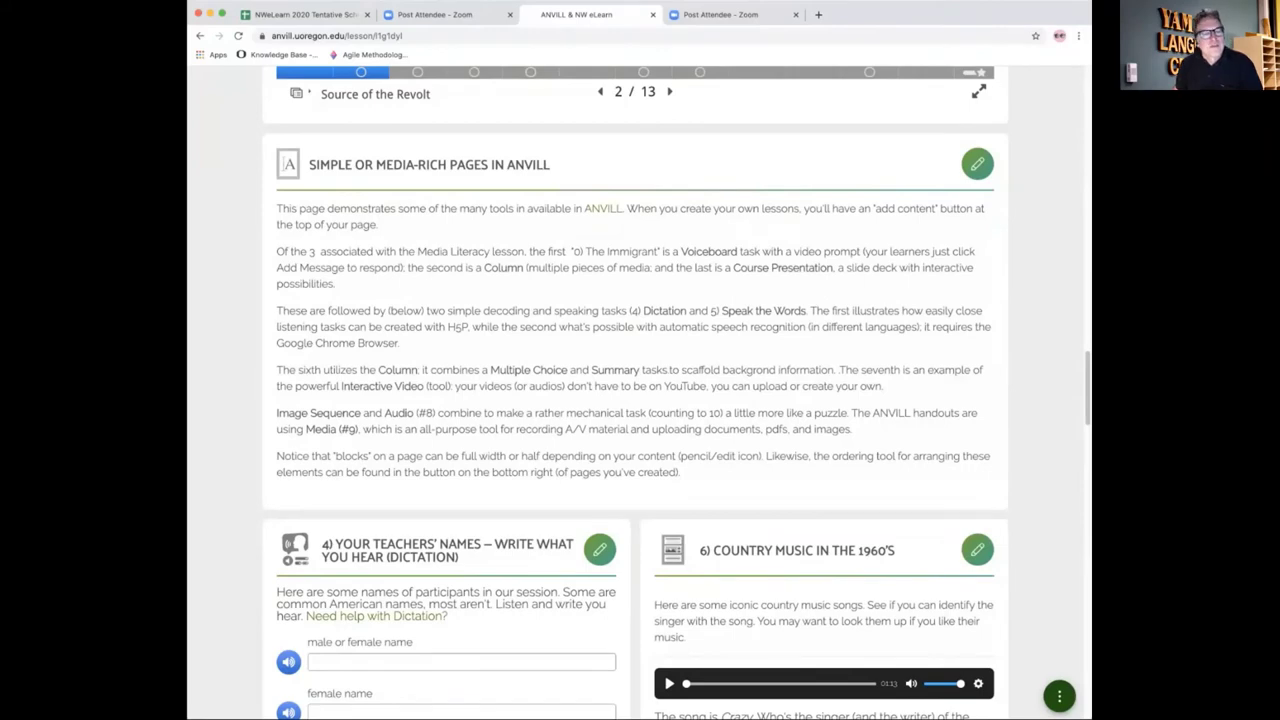
Step: Look over the Simple or Media-Rich Pages text block and the dictation and 1960's country music activities below it
scroll(635, 393, "down", 5)
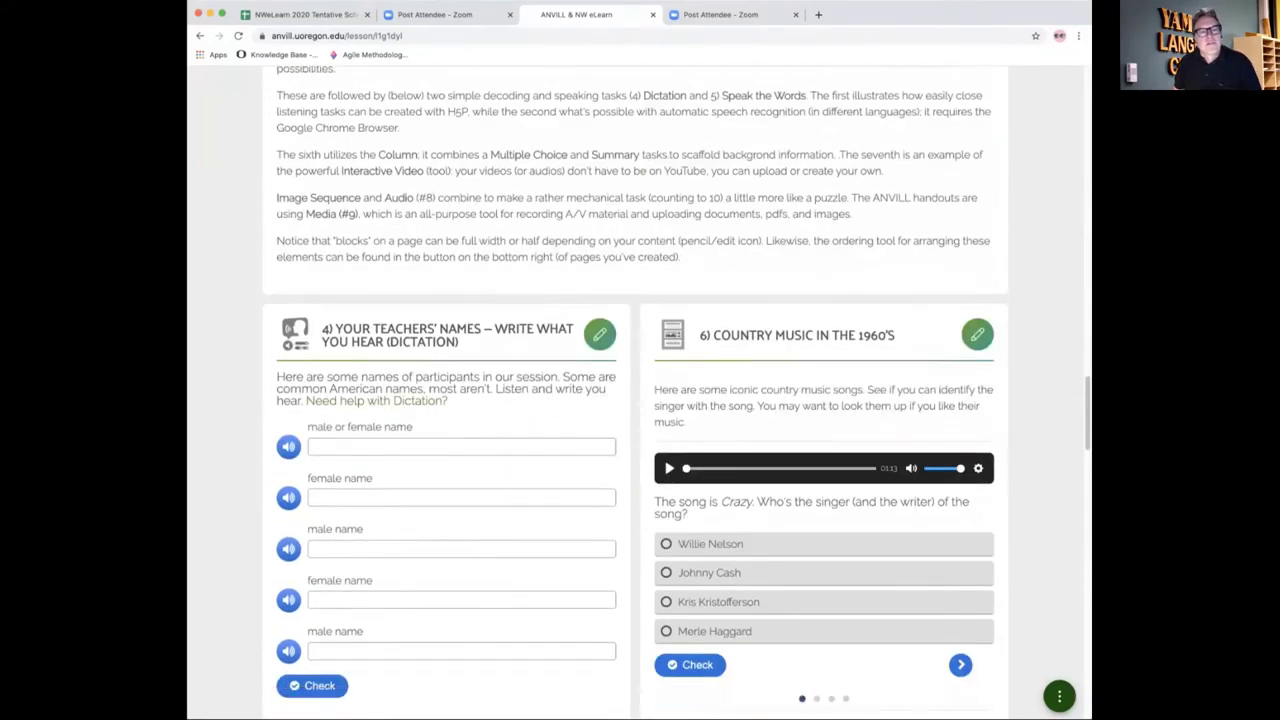
scroll(635, 393, "up", 1)
scroll(635, 393, "up", 8)
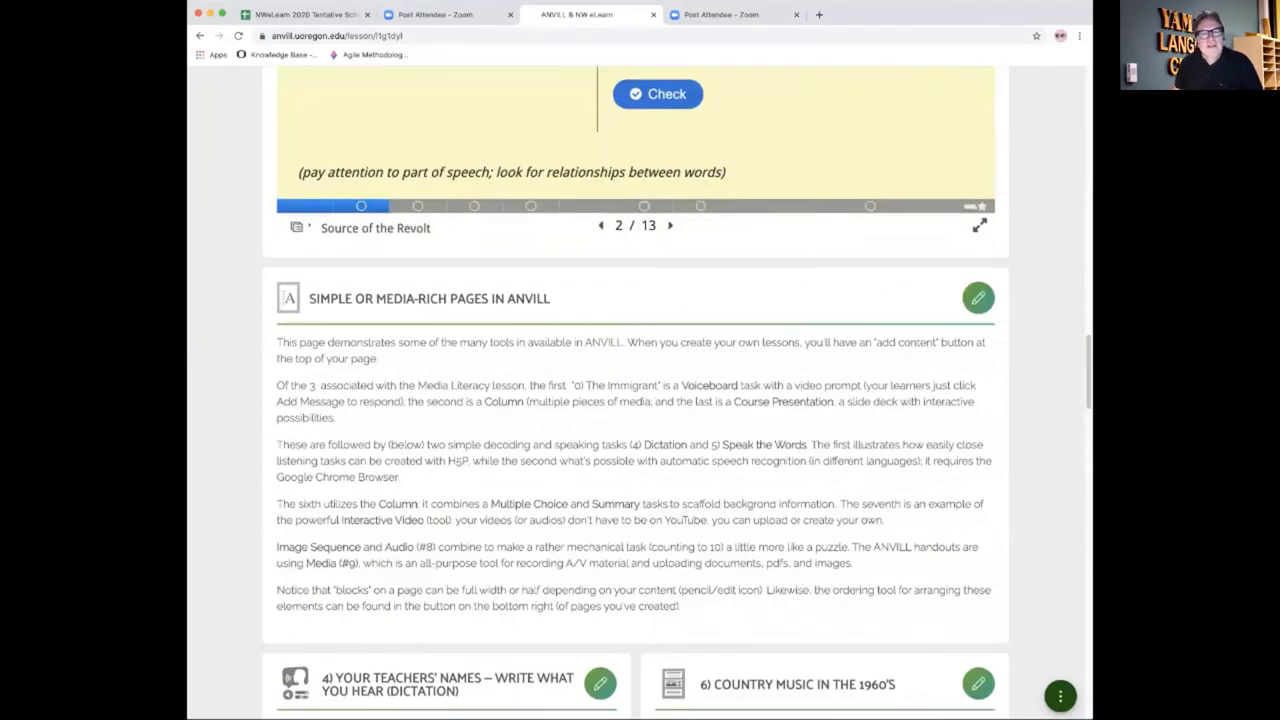
scroll(635, 393, "down", 1)
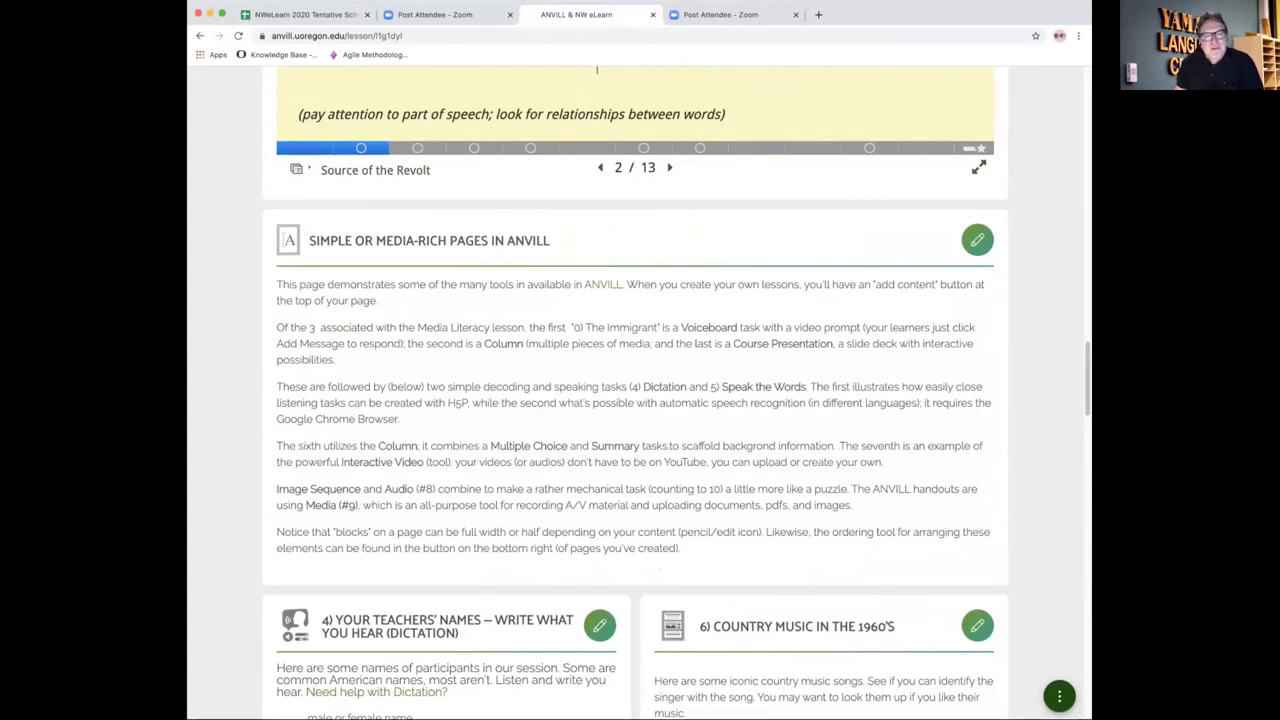
scroll(597, 69, "down", 5)
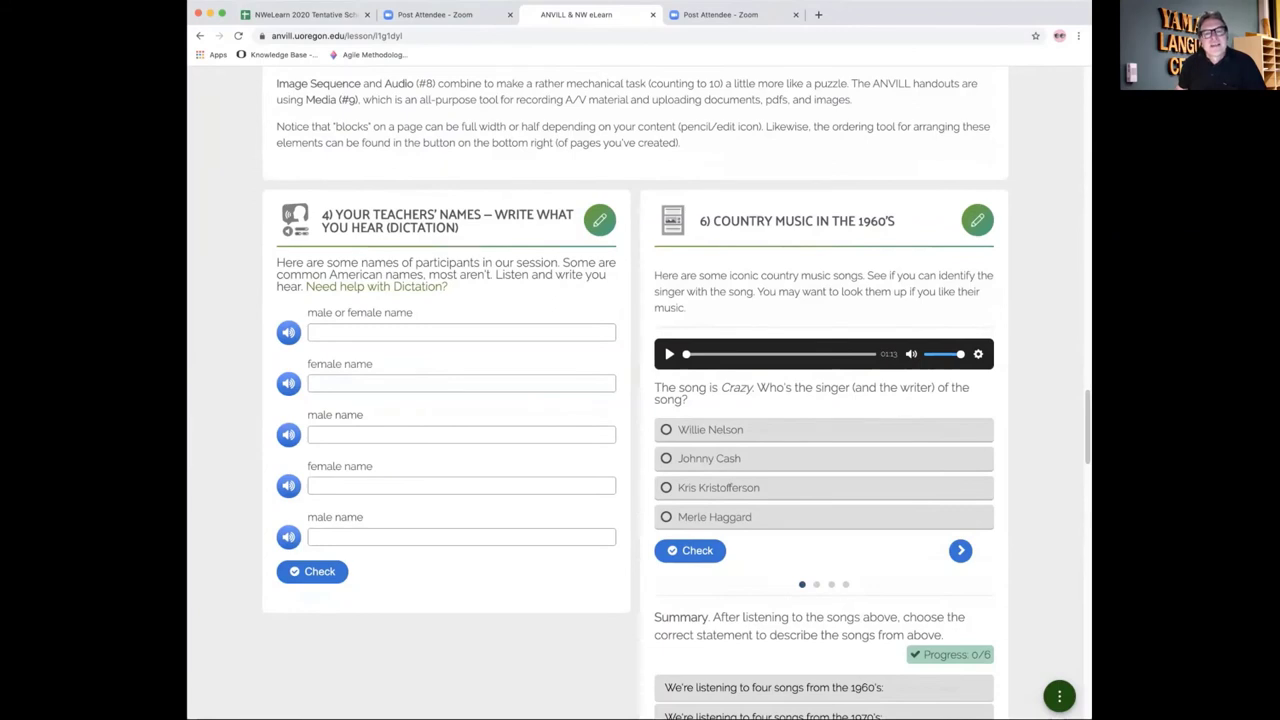
scroll(677, 397, "down", 1)
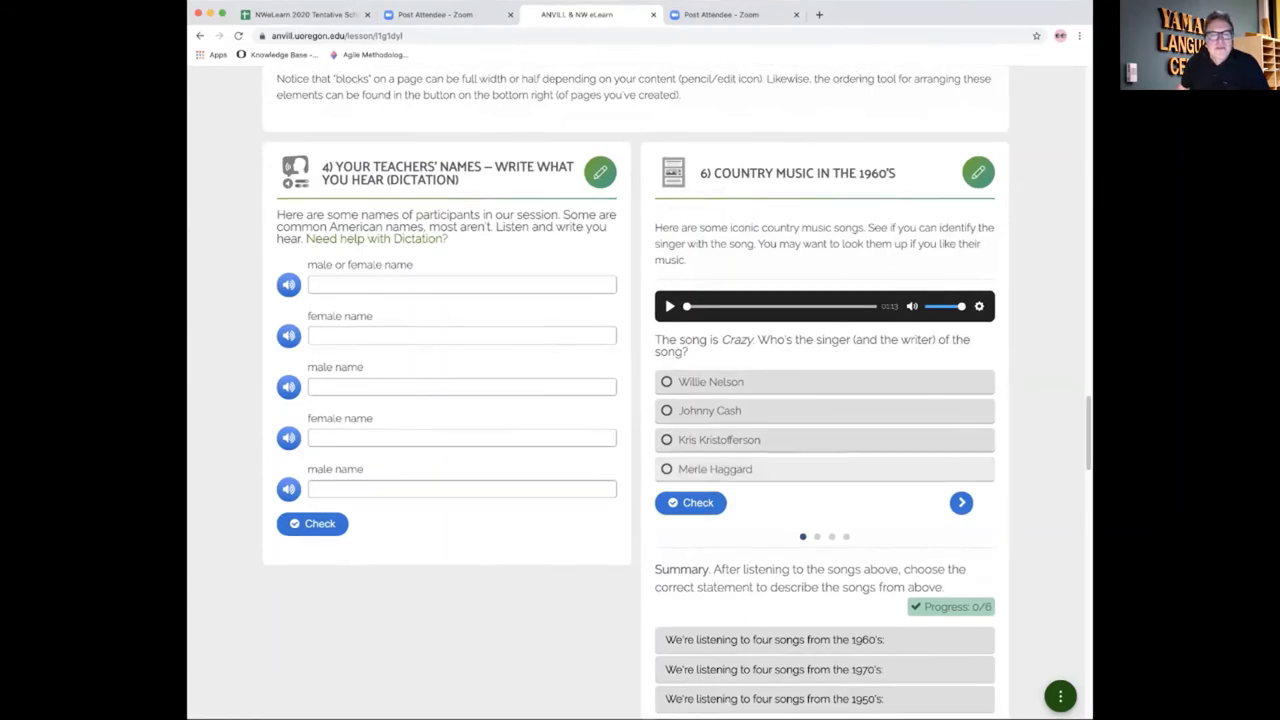
scroll(678, 548, "down", 5)
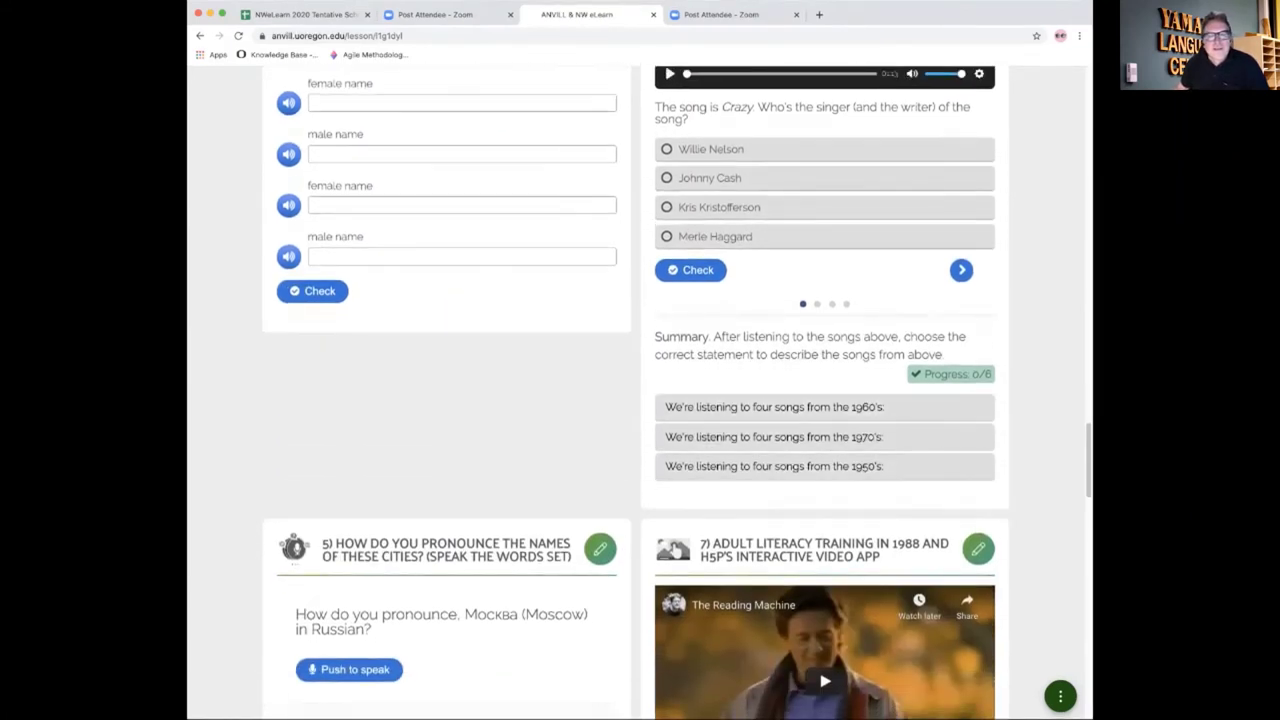
scroll(678, 548, "up", 3)
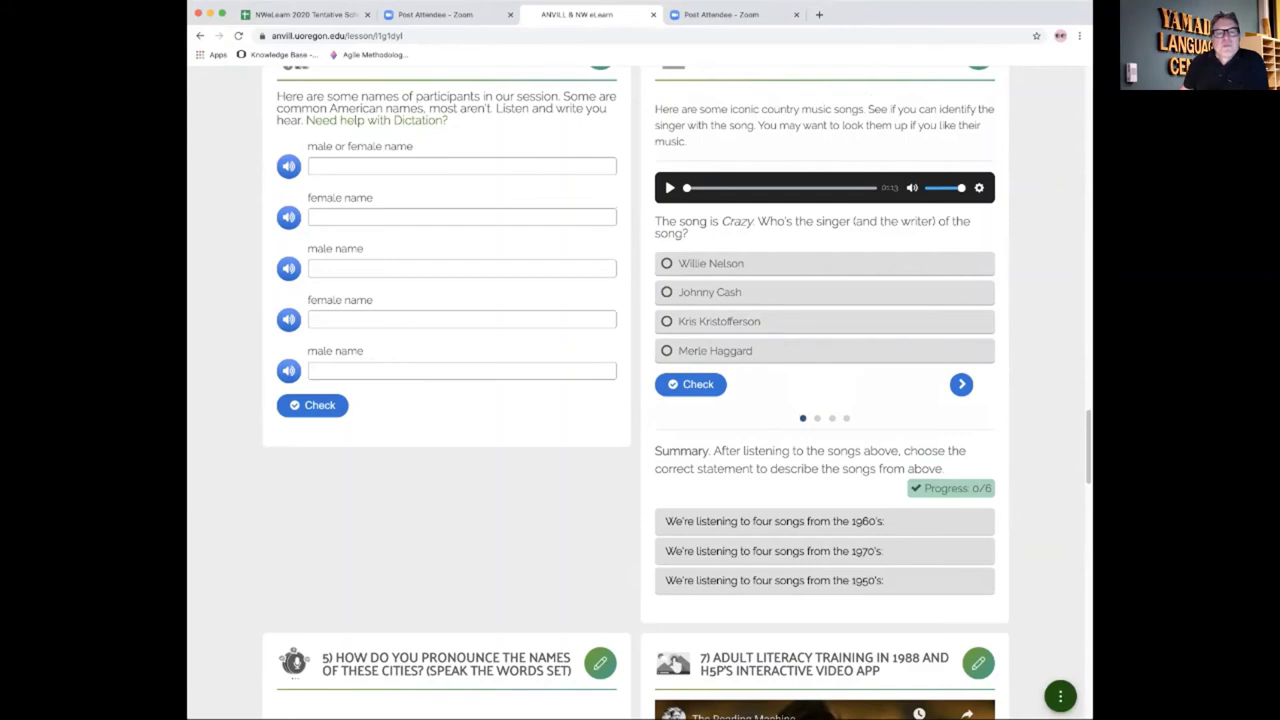
Step: Advance the Speak the Words set in activity 5 to the question about pronouncing Lviv in Ukrainian
scroll(676, 665, "down", 8)
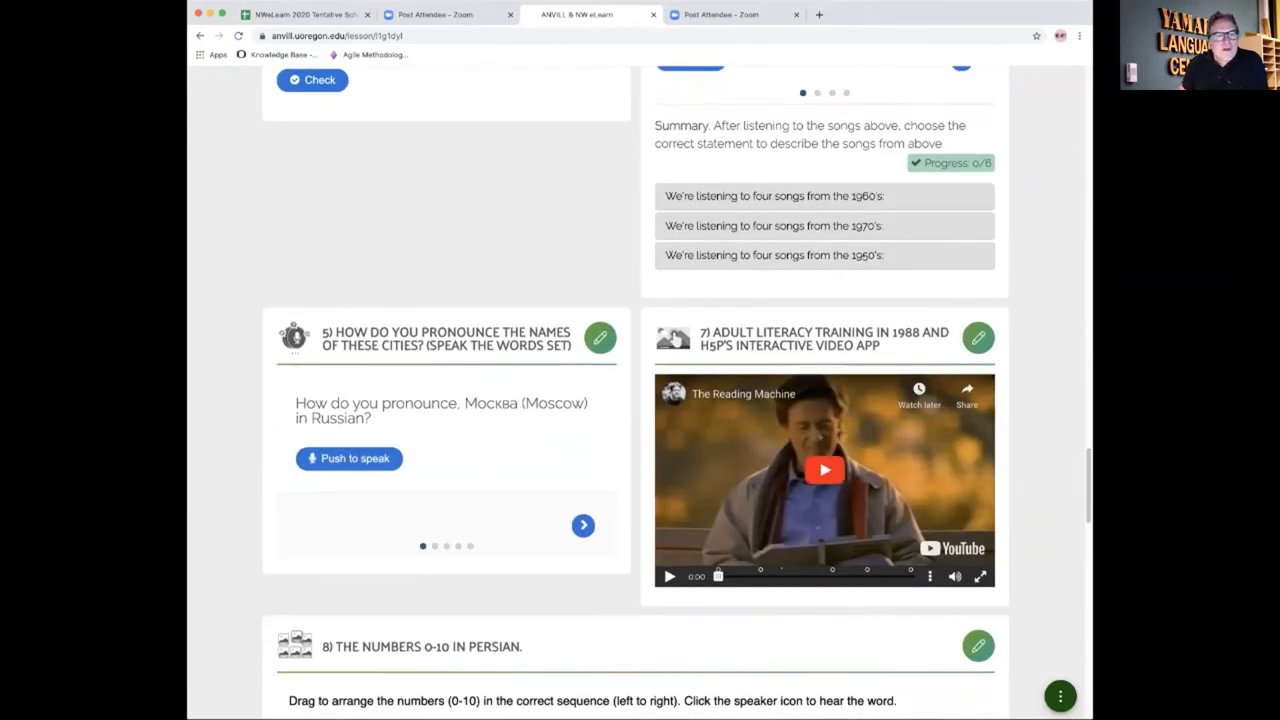
scroll(824, 440, "down", 2)
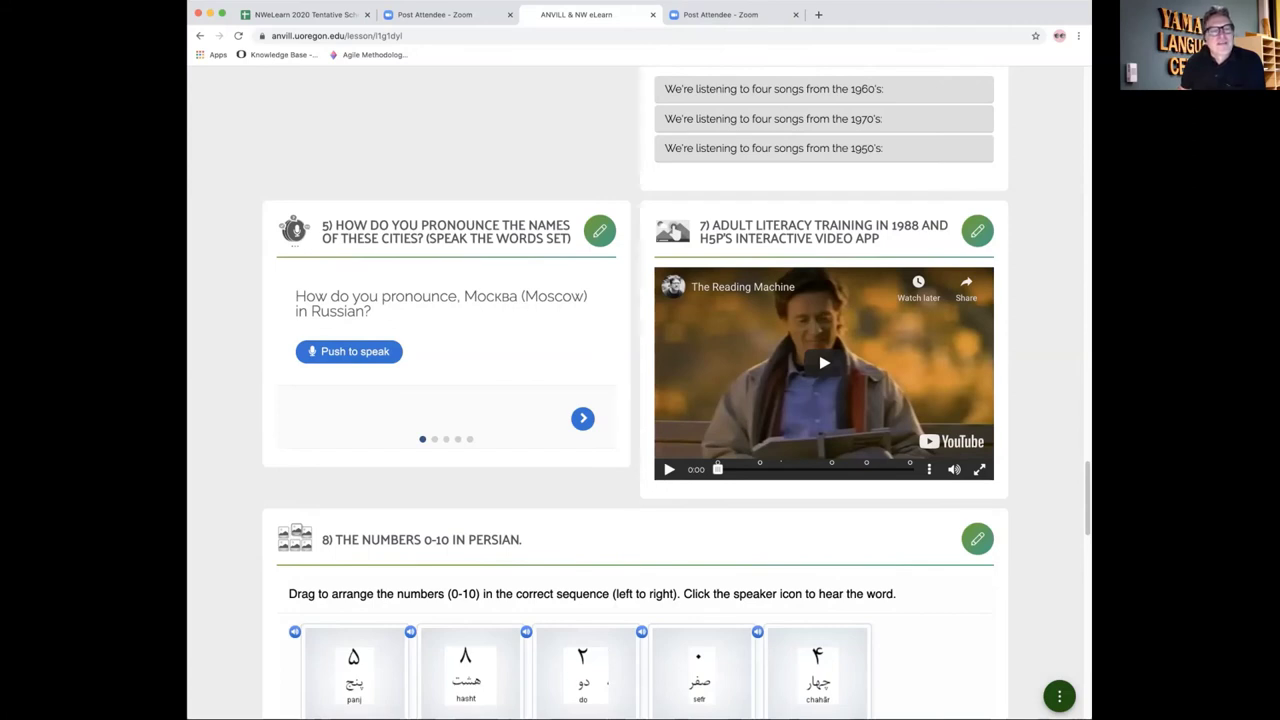
left_click(582, 418)
left_click(582, 418)
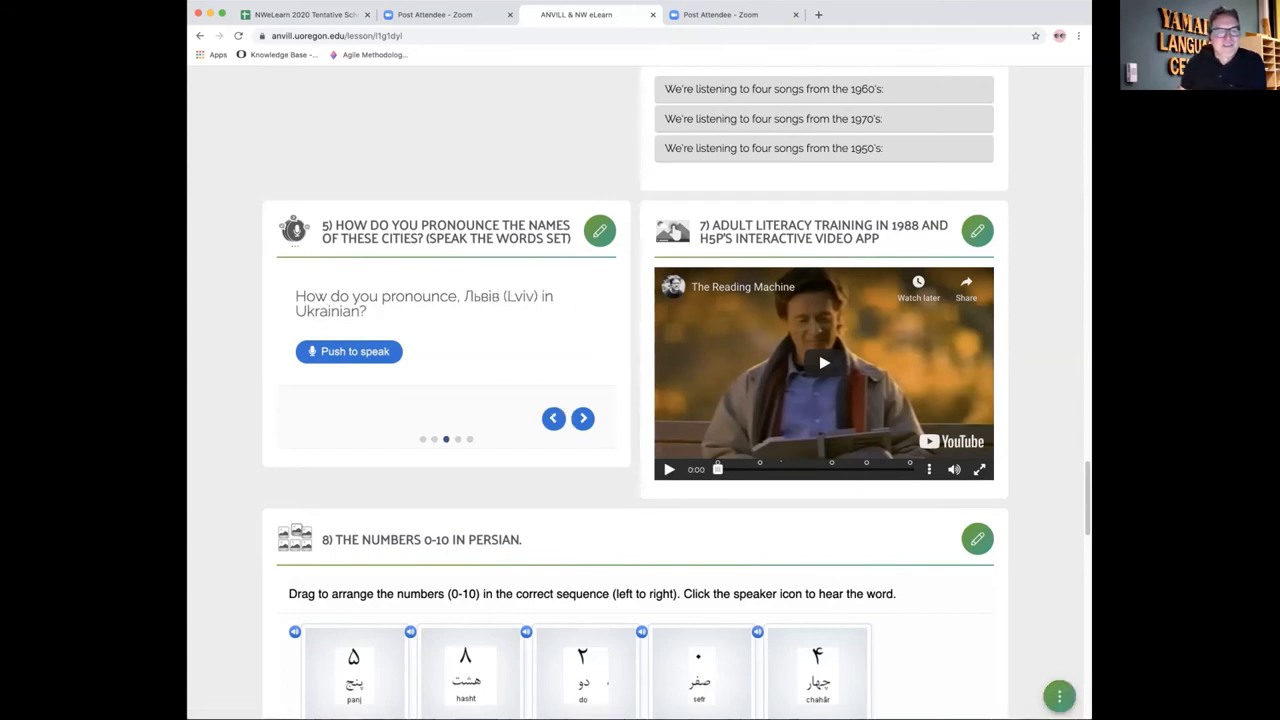
Step: Examine the image sequencing activity on the numbers 0-10 in Persian, from its instructions through all the number cards
scroll(674, 232, "down", 5)
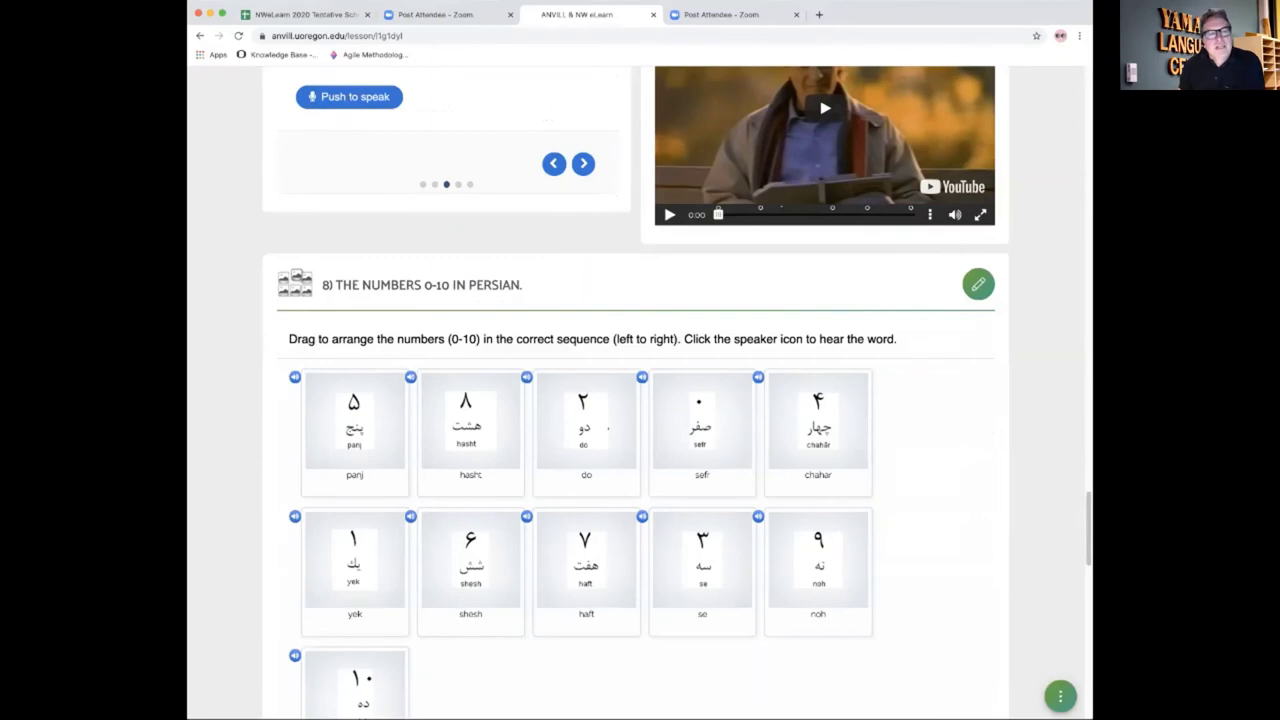
scroll(636, 392, "down", 1)
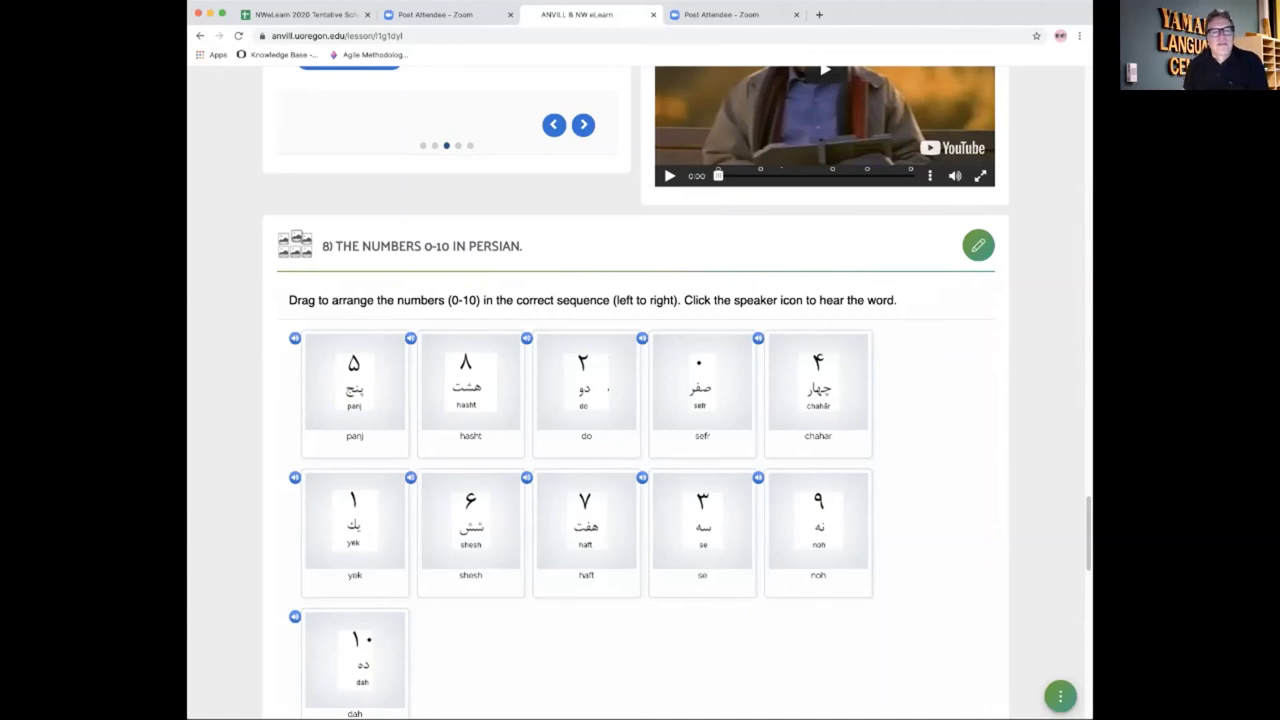
scroll(636, 400, "down", 5)
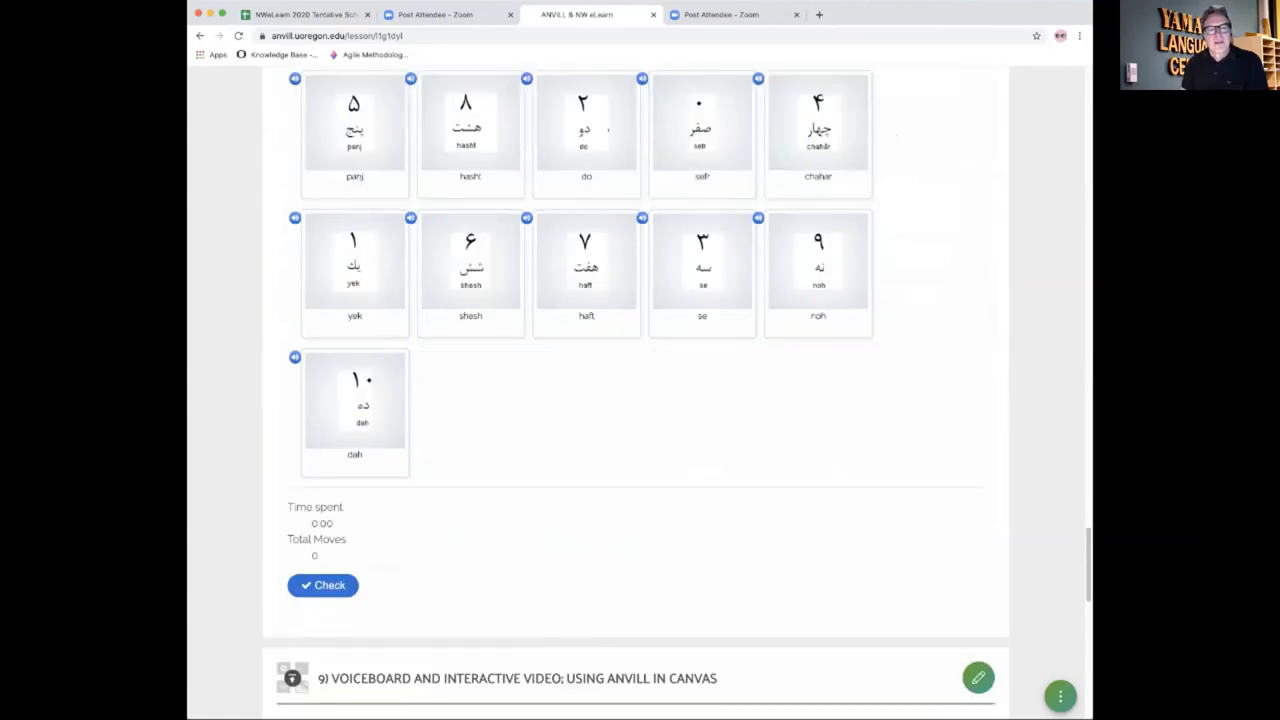
Step: Page through the handout in activity 9 to page 3 and read the Getting Started Guide for Canvas instructors
scroll(636, 400, "down", 6)
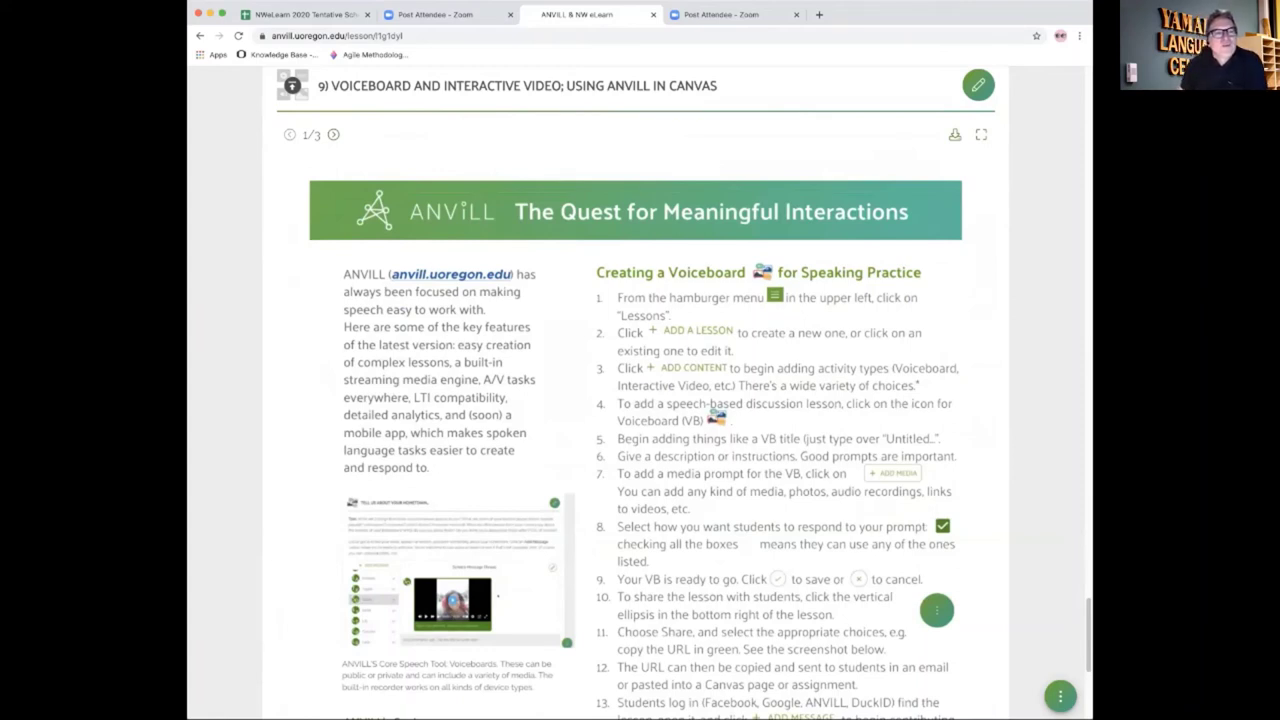
key("Right")
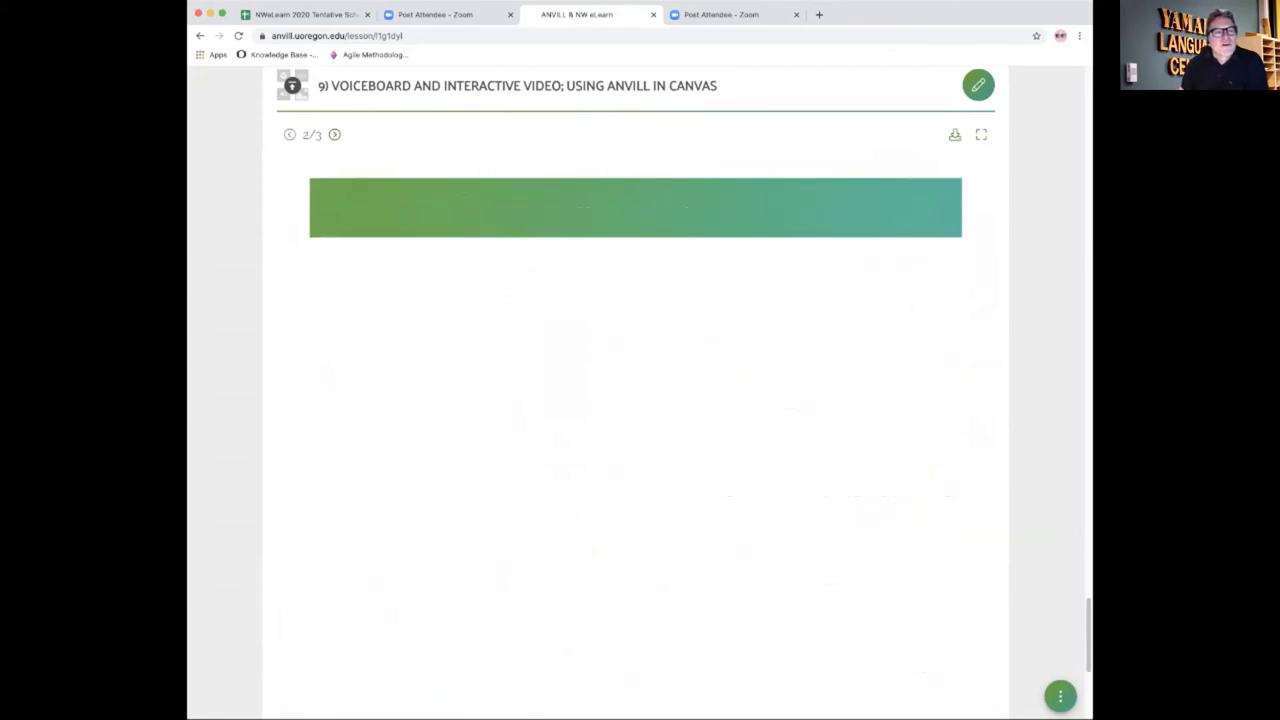
key("Right")
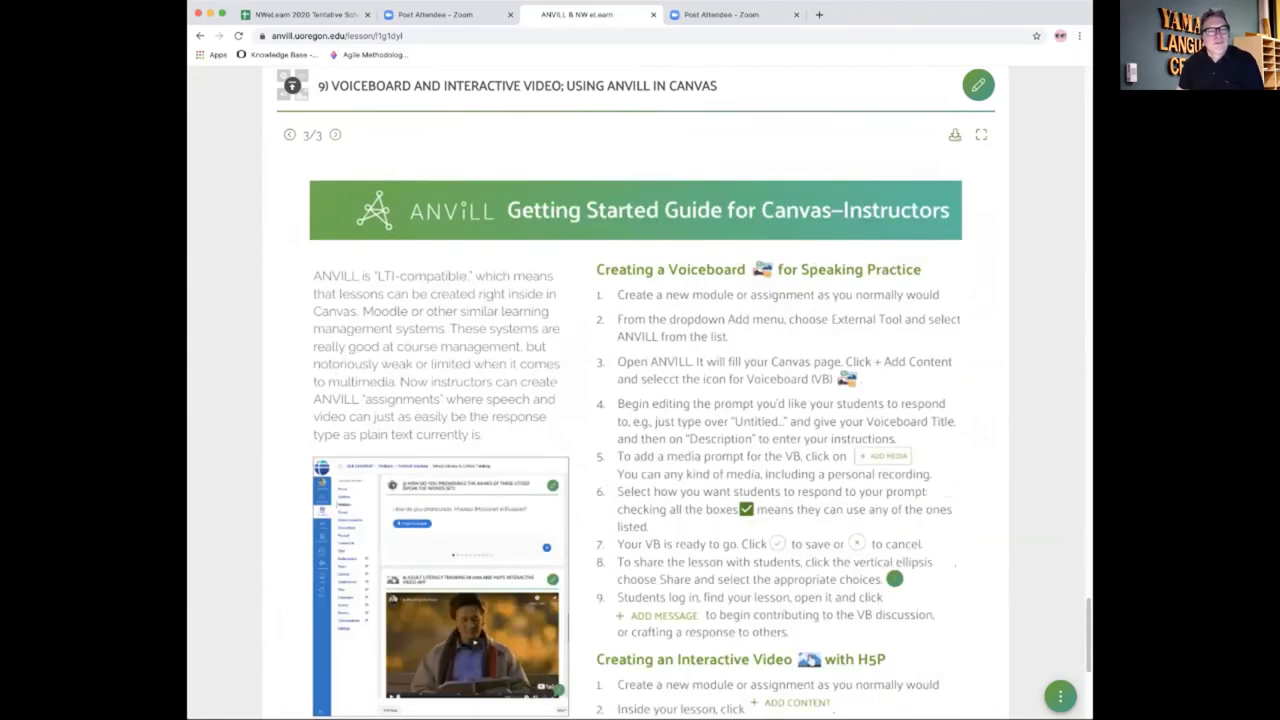
scroll(636, 400, "down", 8)
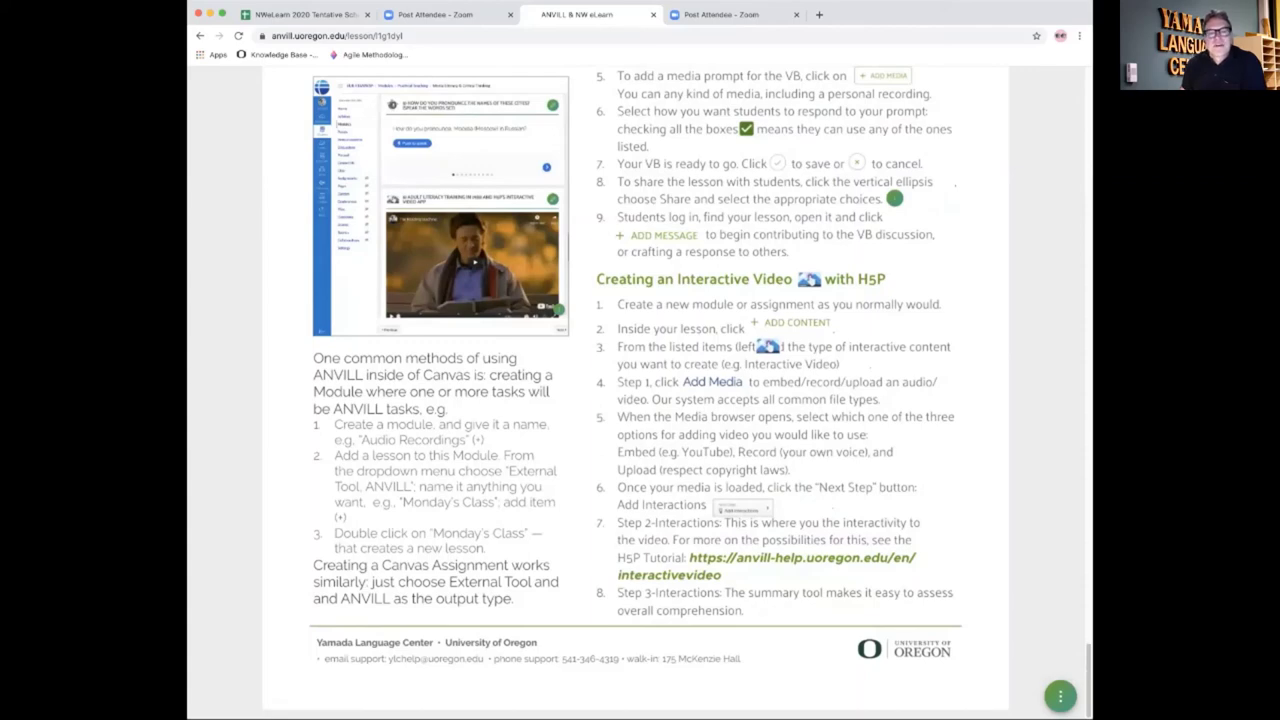
scroll(635, 390, "up", 5)
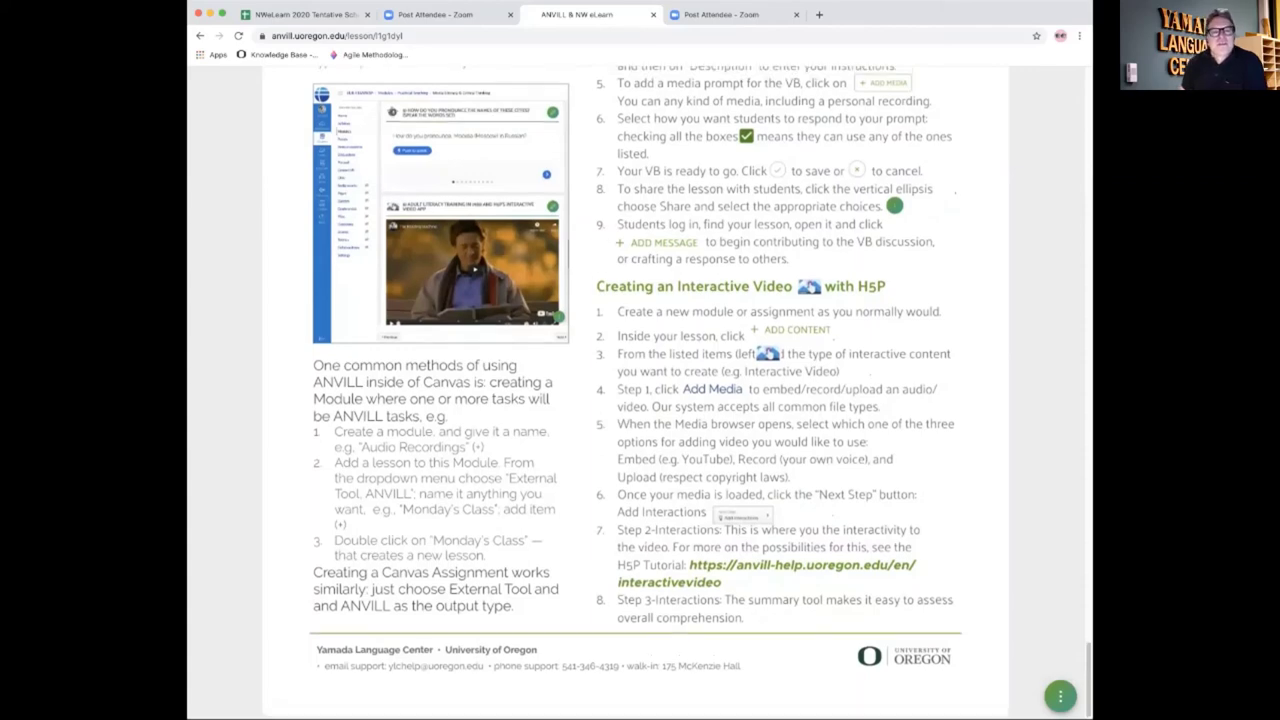
scroll(635, 400, "down", 1)
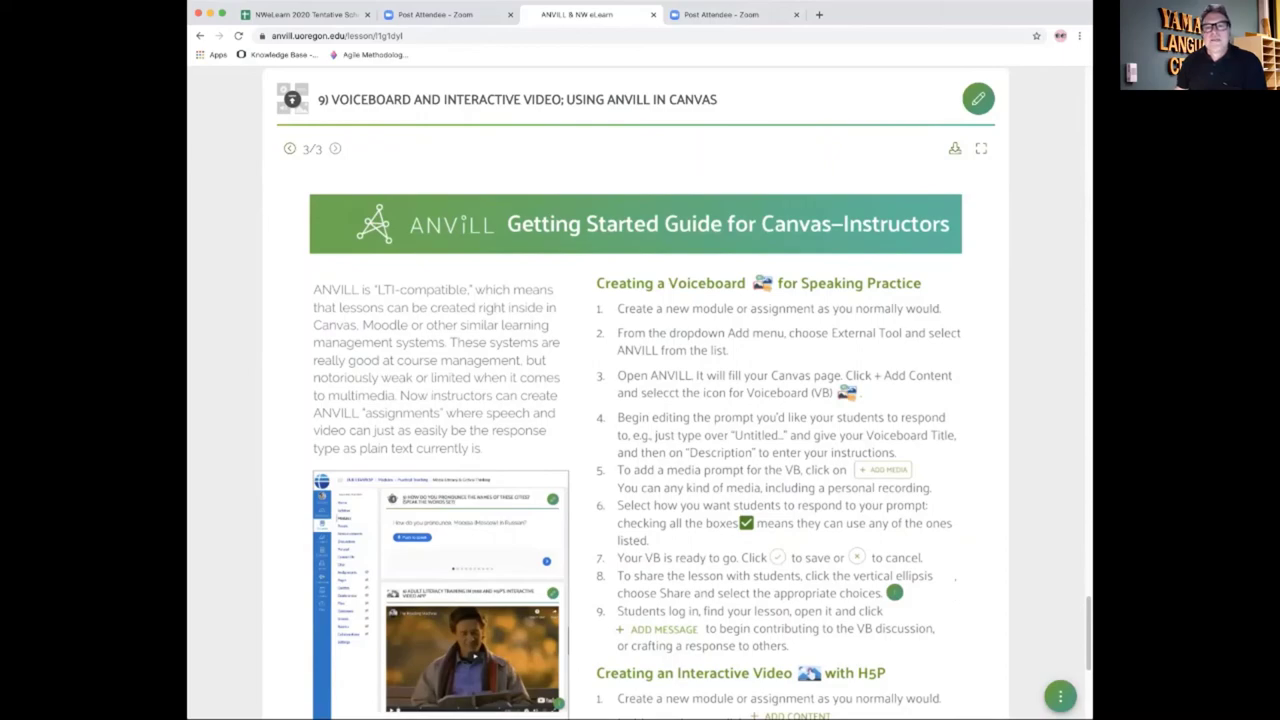
Step: Return to the ANVILL 3.0 presentation at the start of the lesson and jump to slide 16
scroll(636, 400, "up", 20)
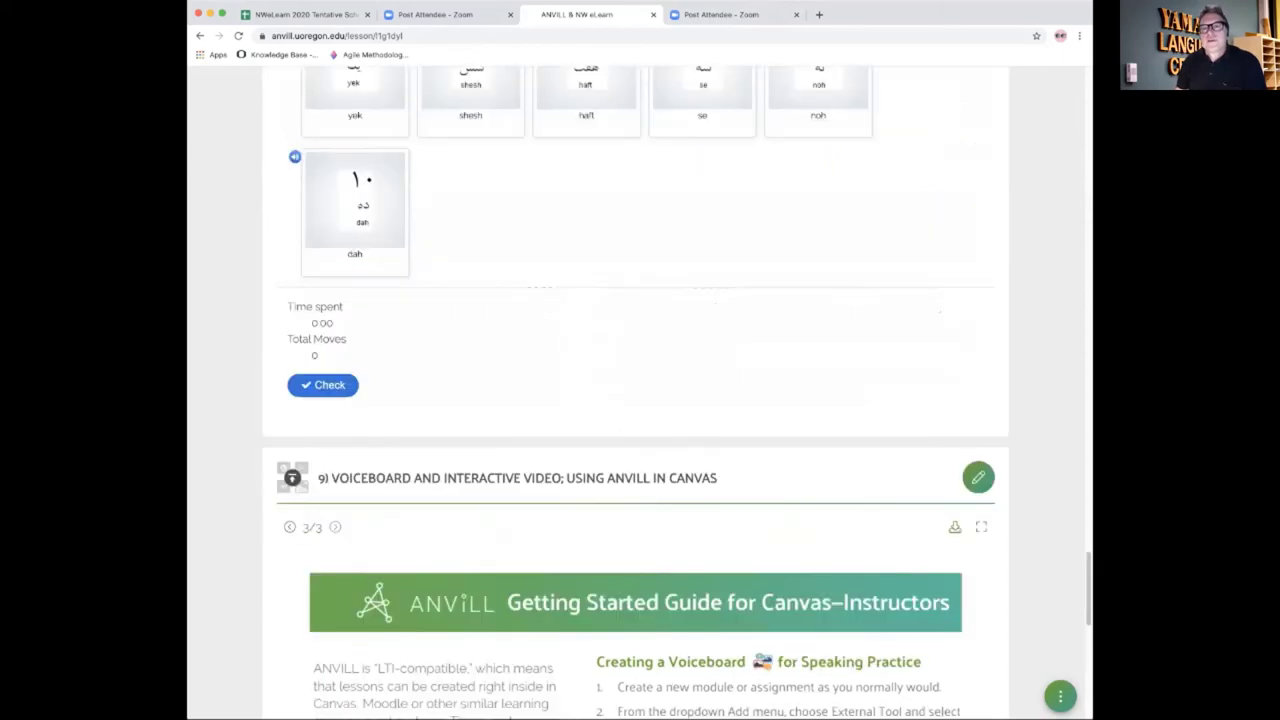
scroll(636, 400, "up", 7)
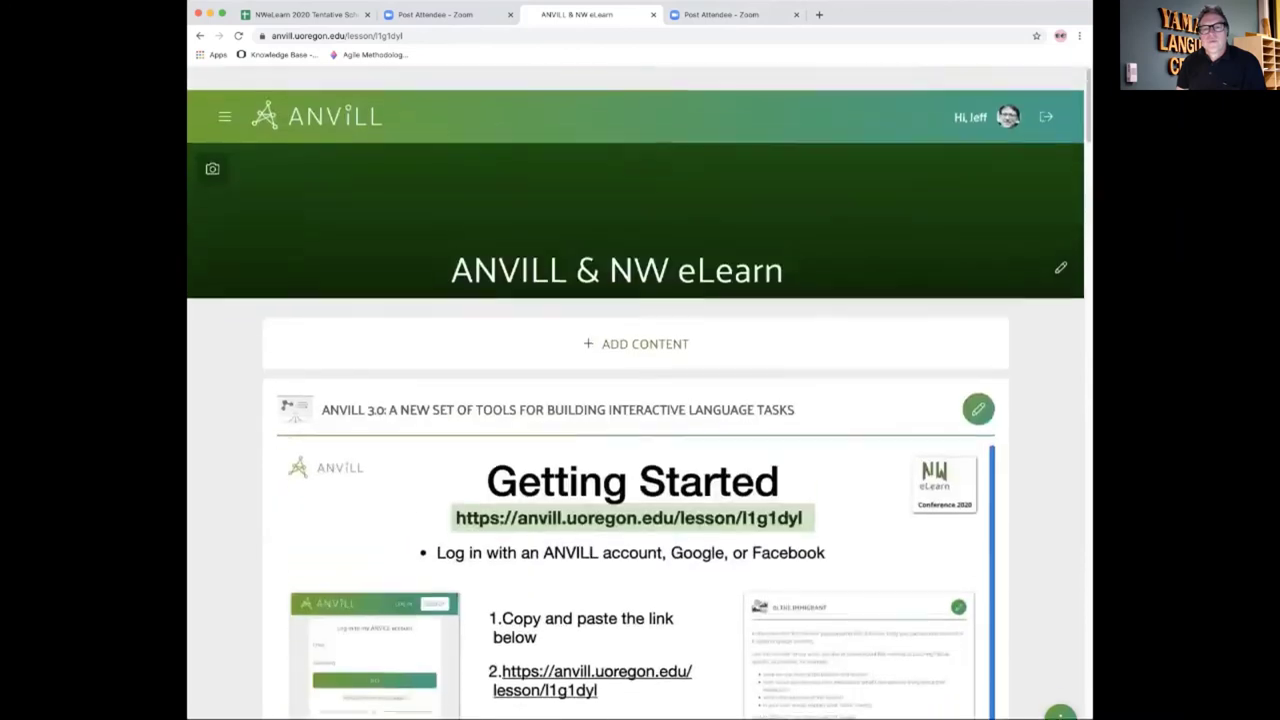
scroll(636, 400, "down", 3)
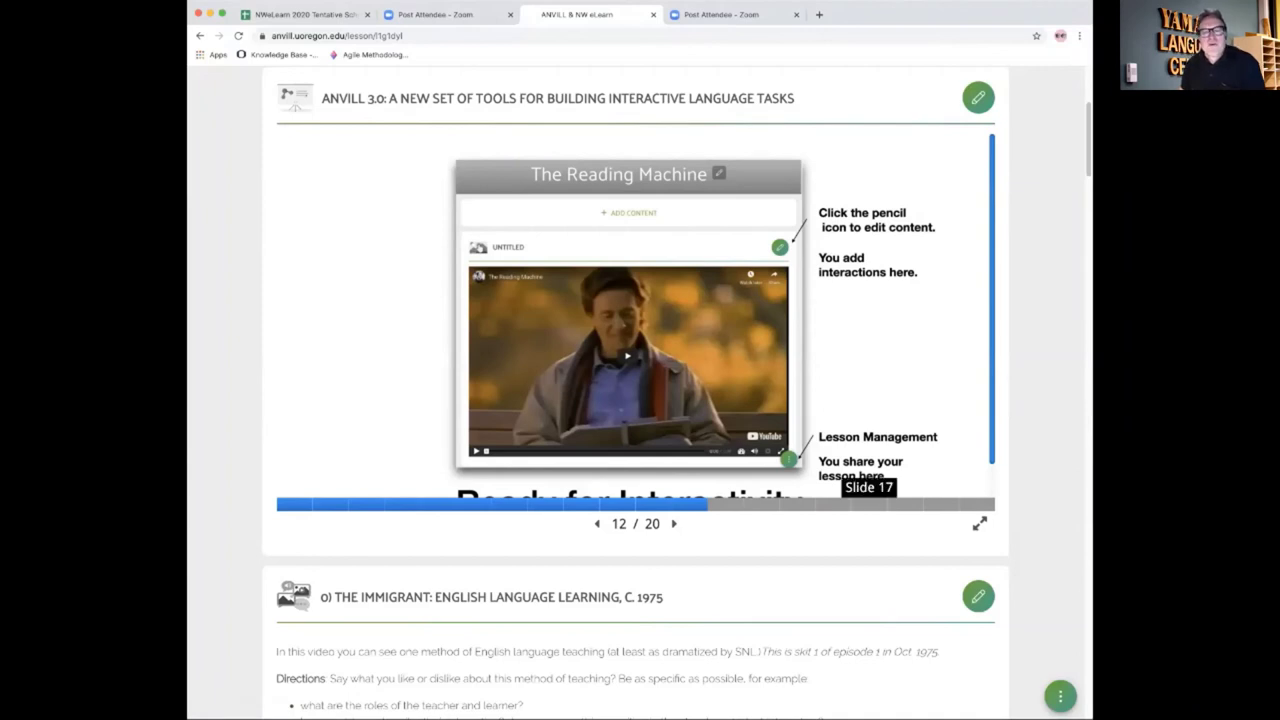
left_click(833, 504)
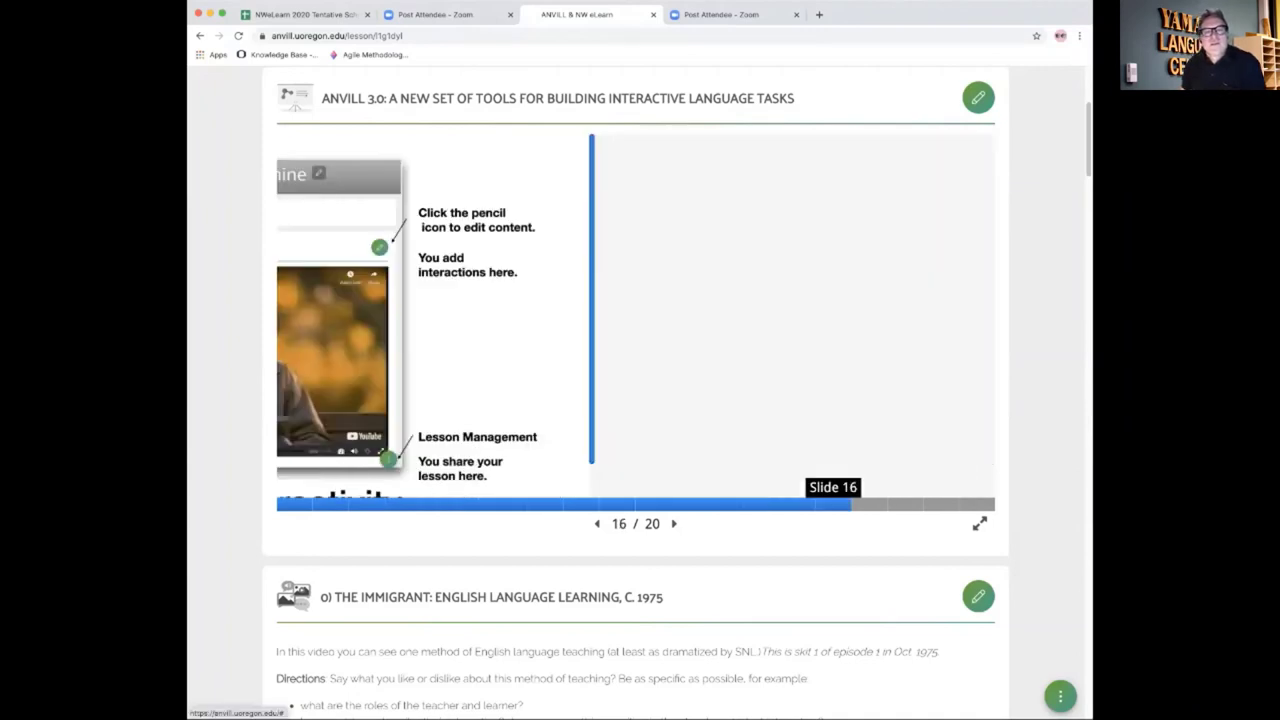